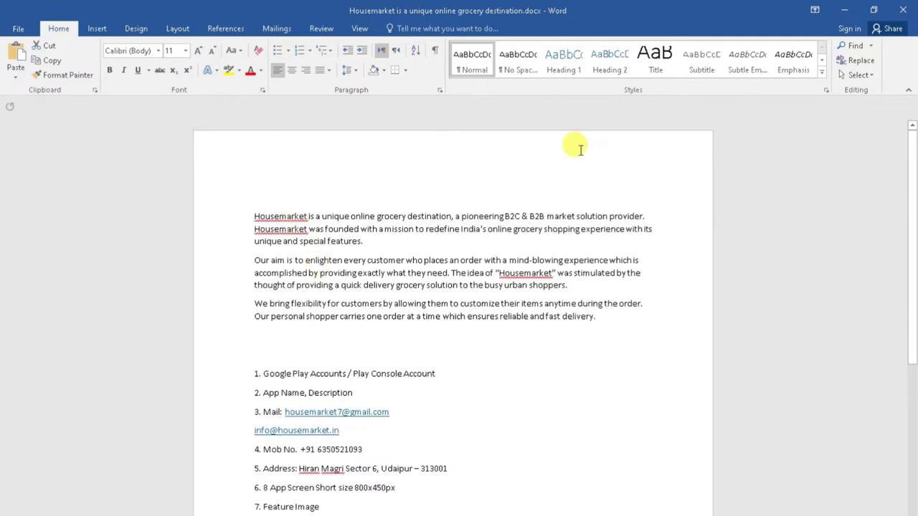
Step: Select the '1. Google Play Accounts / Play Console Account' line in the Word checklist, then bring Chrome forward
{"action": "left_click_drag", "start_coordinate": [436, 374], "coordinate": [282, 373]}
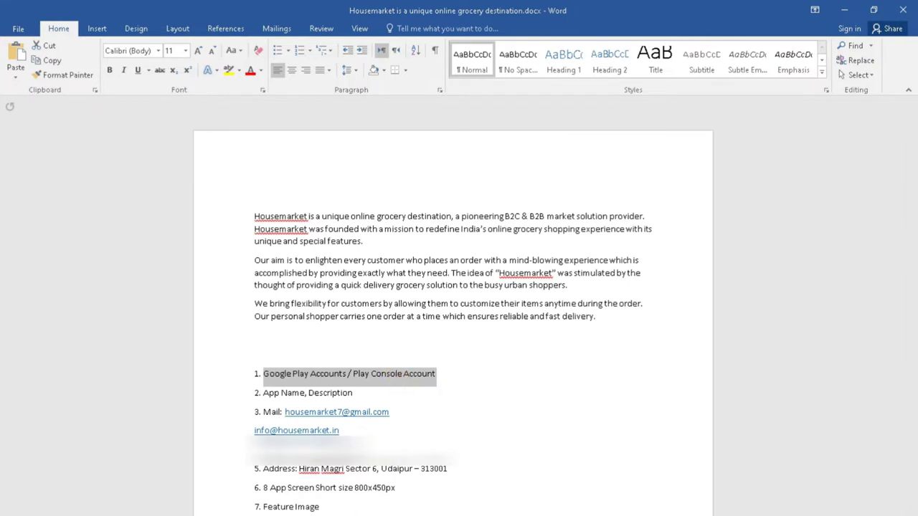
{"action": "mouse_move", "coordinate": [354, 515]}
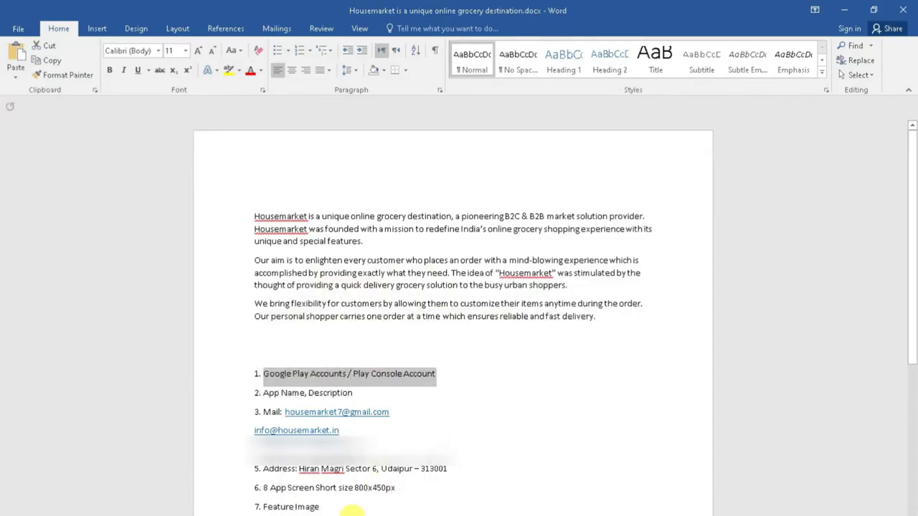
{"action": "scroll", "coordinate": [372, 420], "scroll_direction": "down", "scroll_amount": 2}
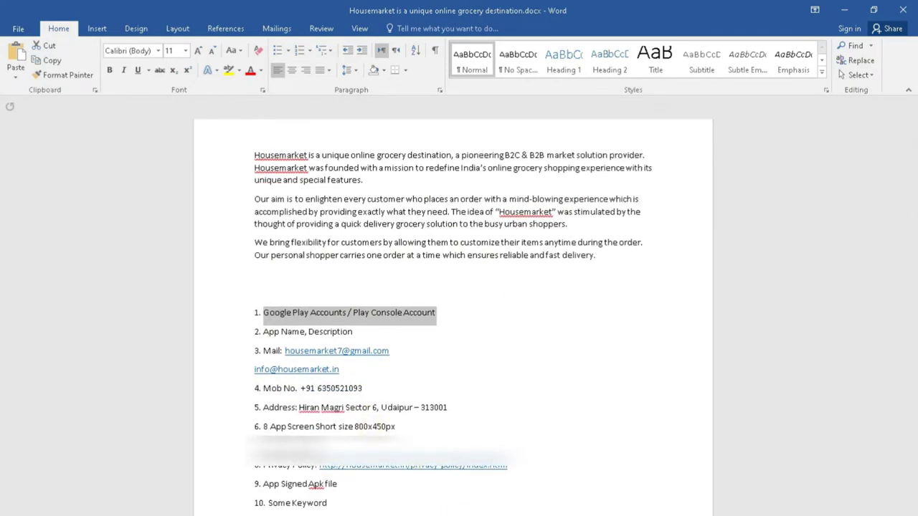
{"action": "mouse_move", "coordinate": [695, 515]}
{"action": "left_click", "coordinate": [743, 494]}
{"action": "scroll", "coordinate": [111, 107], "scroll_direction": "up", "scroll_amount": 1}
Step: Glance at the Gmail tab, then return to the Google Play store tab
{"action": "left_click", "coordinate": [136, 11]}
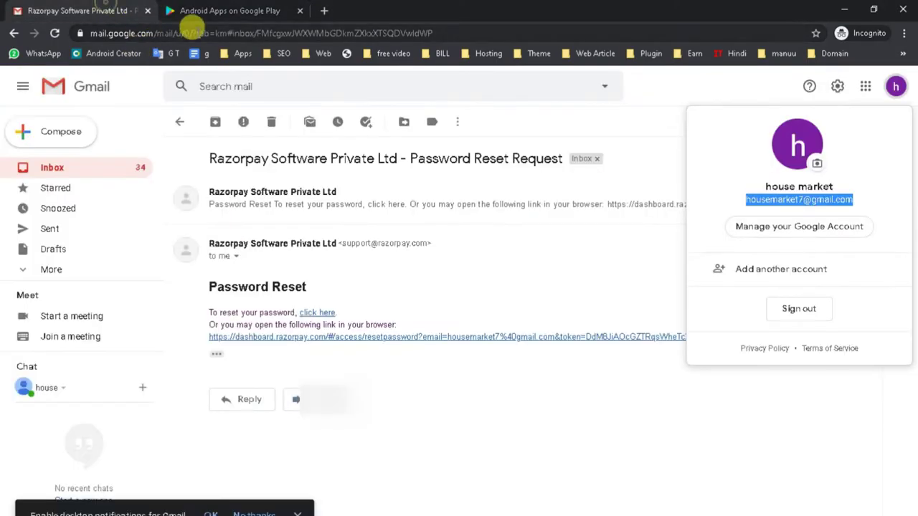
{"action": "left_click", "coordinate": [208, 13]}
{"action": "scroll", "coordinate": [340, 289], "scroll_direction": "up", "scroll_amount": 4}
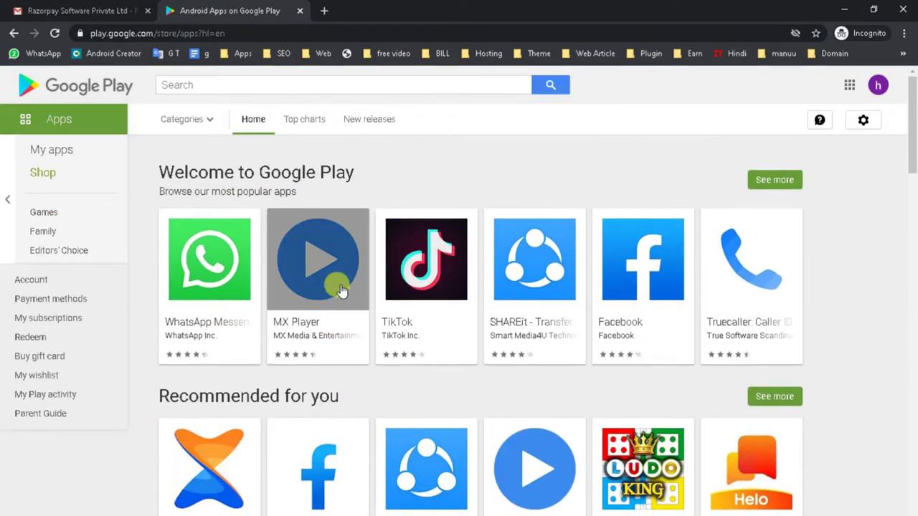
Step: In a new incognito tab, search for 'play console'
{"action": "left_click", "coordinate": [325, 10]}
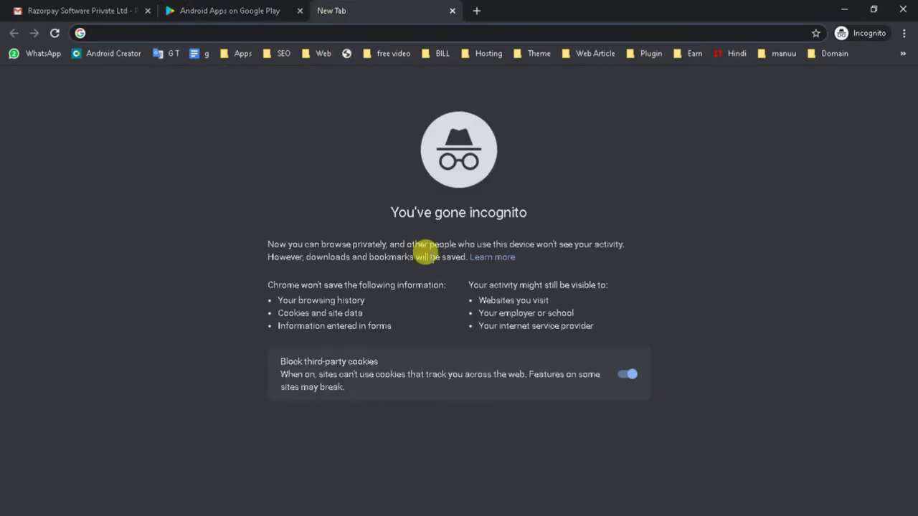
{"action": "type", "text": "play"}
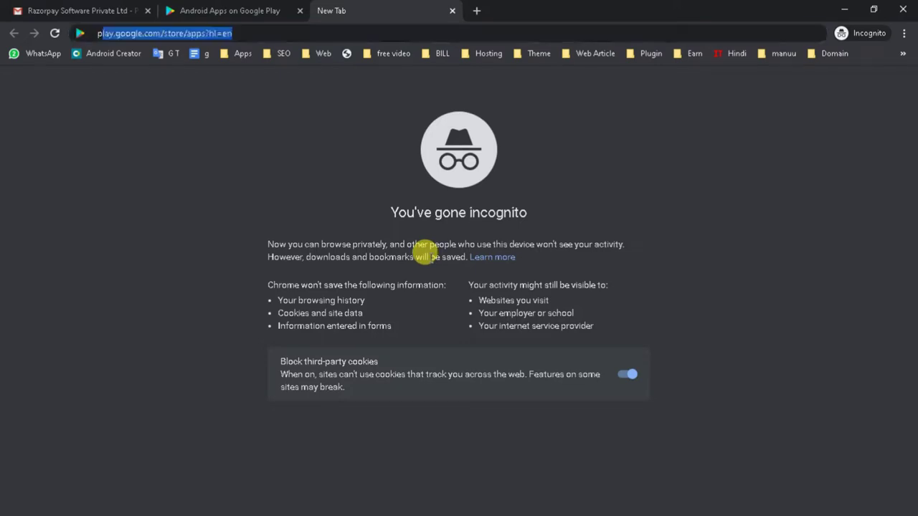
{"action": "key", "text": "BackSpace"}
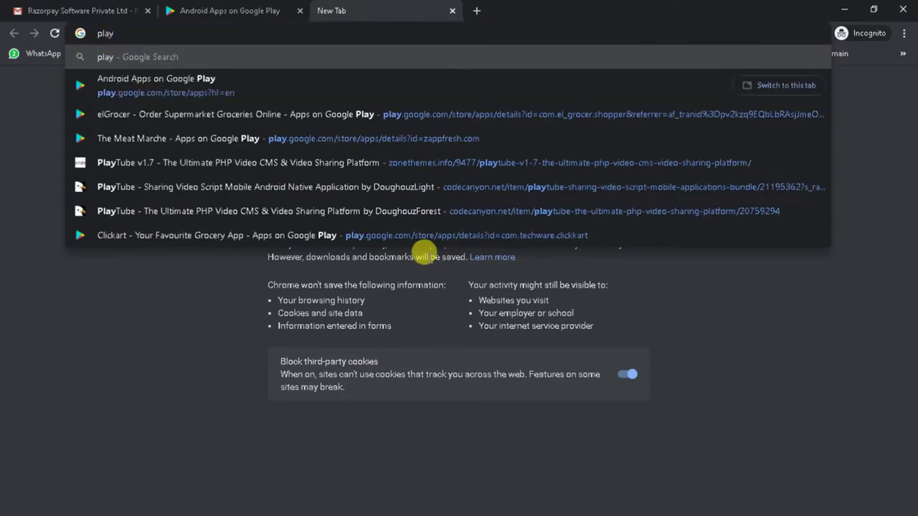
{"action": "key", "text": "BackSpace"}
{"action": "key", "text": "BackSpace"}
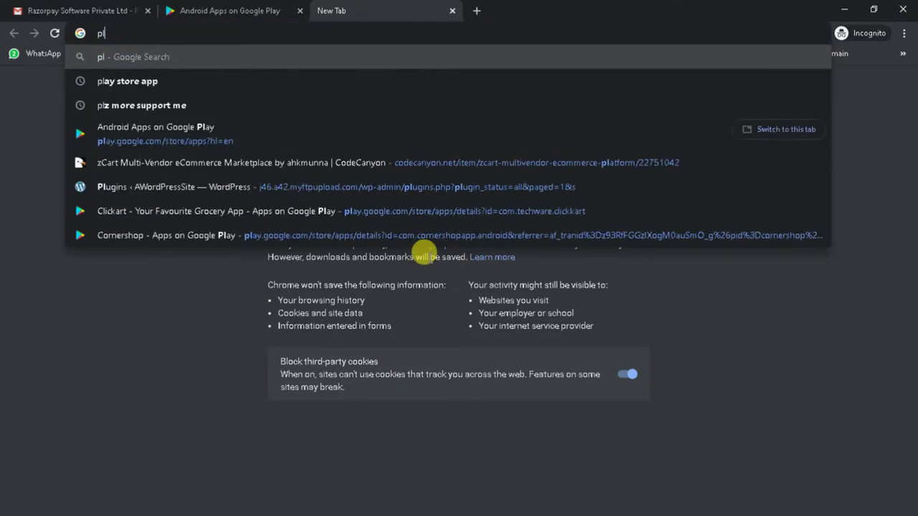
{"action": "type", "text": "ay"}
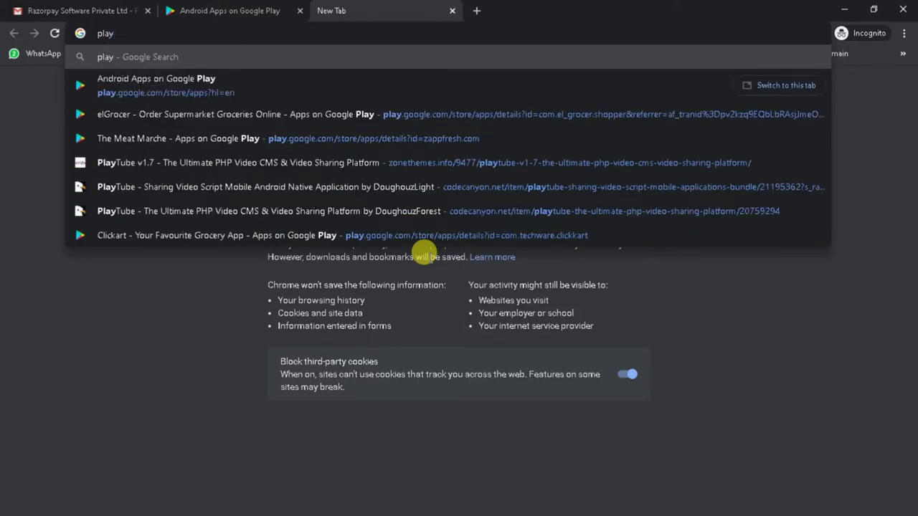
{"action": "type", "text": " console"}
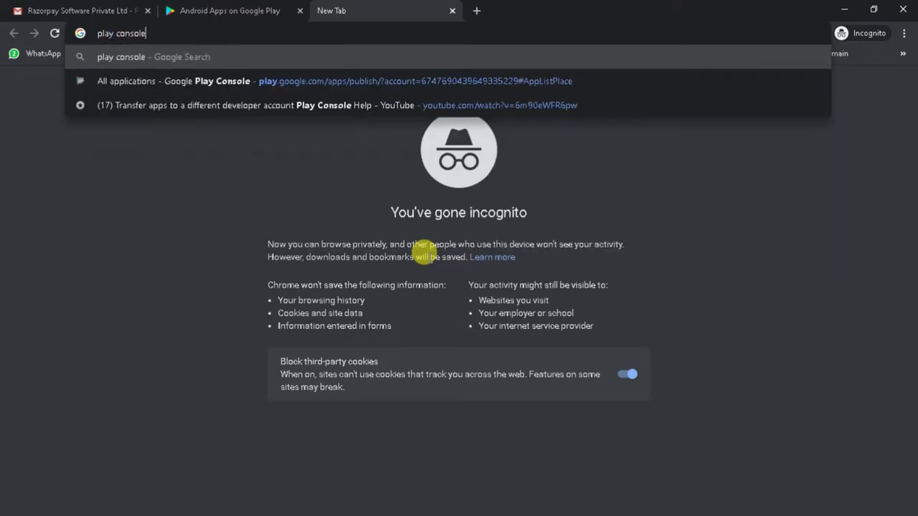
{"action": "key", "text": "Return"}
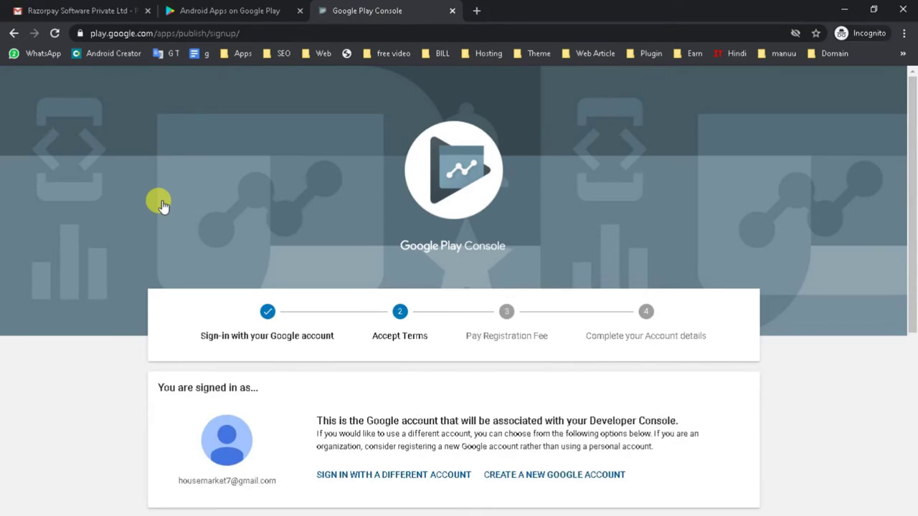
Step: Check the signed-in account and tick 'I agree' for the Developer distribution agreement and Terms of Service
{"action": "scroll", "coordinate": [318, 168], "scroll_direction": "down", "scroll_amount": 3}
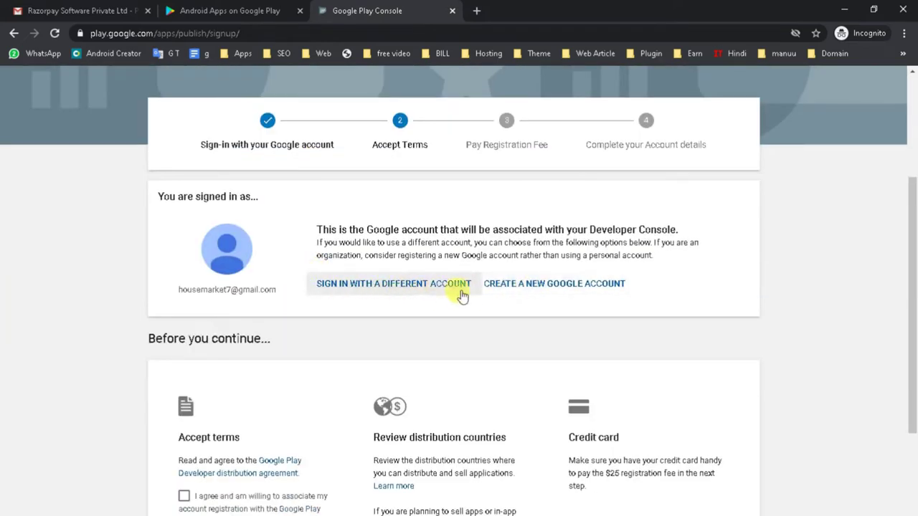
{"action": "scroll", "coordinate": [373, 300], "scroll_direction": "up", "scroll_amount": 2}
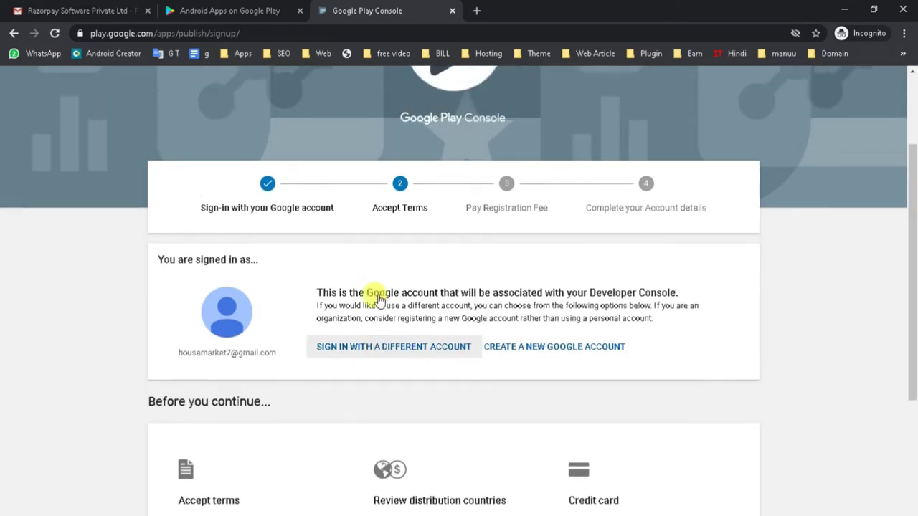
{"action": "scroll", "coordinate": [401, 209], "scroll_direction": "up", "scroll_amount": 1}
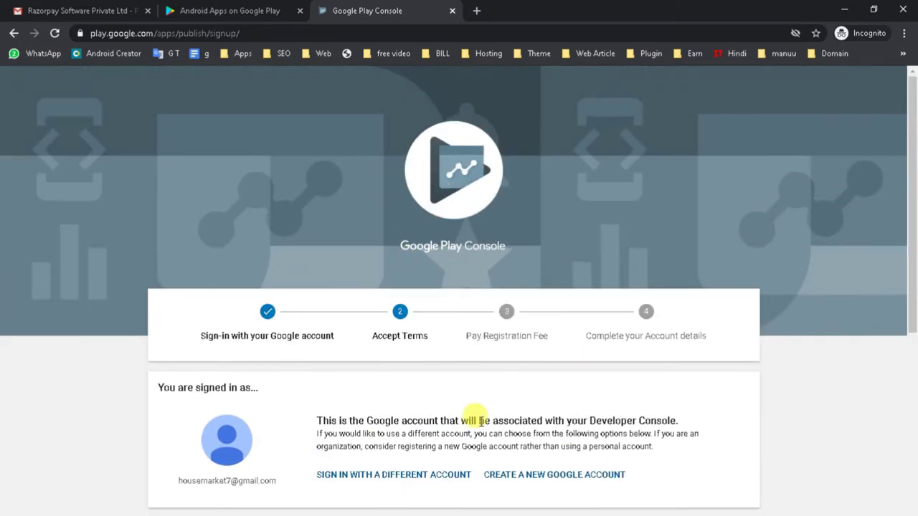
{"action": "scroll", "coordinate": [303, 406], "scroll_direction": "down", "scroll_amount": 3}
{"action": "left_click_drag", "start_coordinate": [177, 289], "coordinate": [280, 294]}
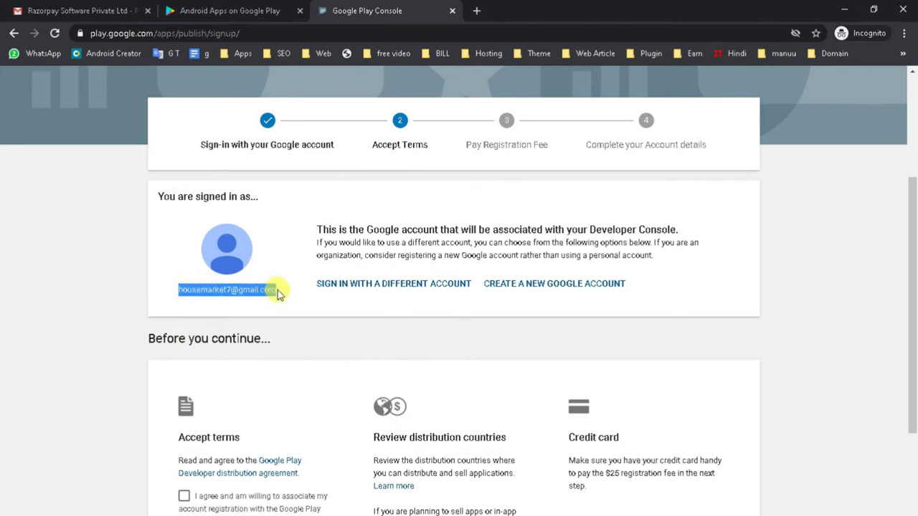
{"action": "scroll", "coordinate": [281, 307], "scroll_direction": "down", "scroll_amount": 2}
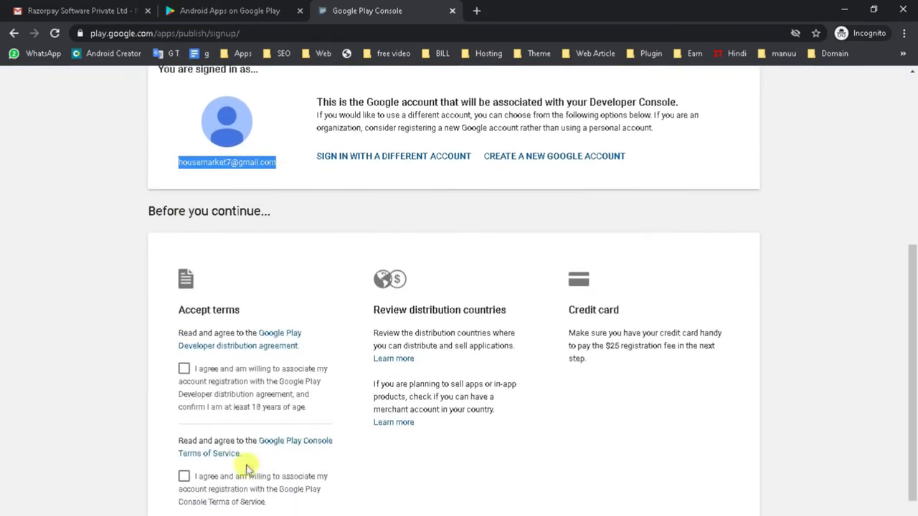
{"action": "scroll", "coordinate": [244, 355], "scroll_direction": "up", "scroll_amount": 1}
{"action": "scroll", "coordinate": [241, 342], "scroll_direction": "up", "scroll_amount": 1}
{"action": "scroll", "coordinate": [307, 303], "scroll_direction": "down", "scroll_amount": 3}
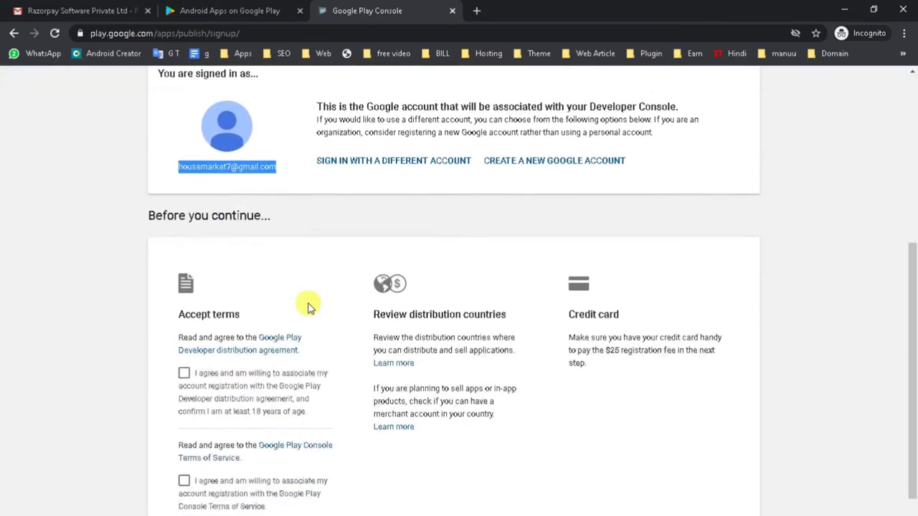
{"action": "left_click", "coordinate": [185, 306]}
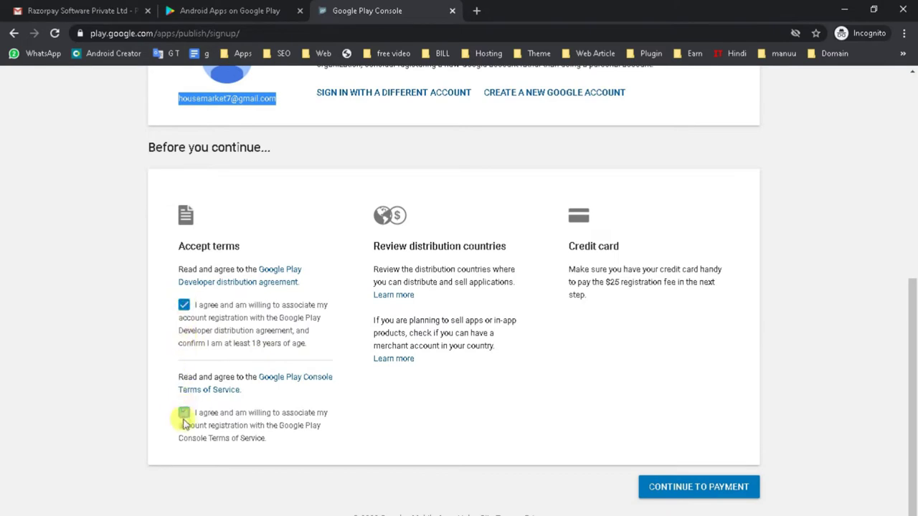
{"action": "scroll", "coordinate": [184, 416], "scroll_direction": "up", "scroll_amount": 3}
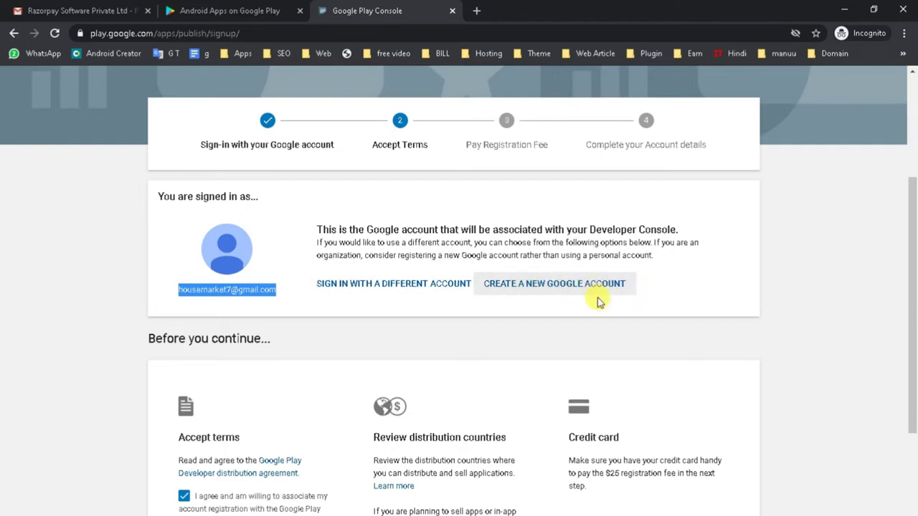
{"action": "scroll", "coordinate": [567, 318], "scroll_direction": "down", "scroll_amount": 3}
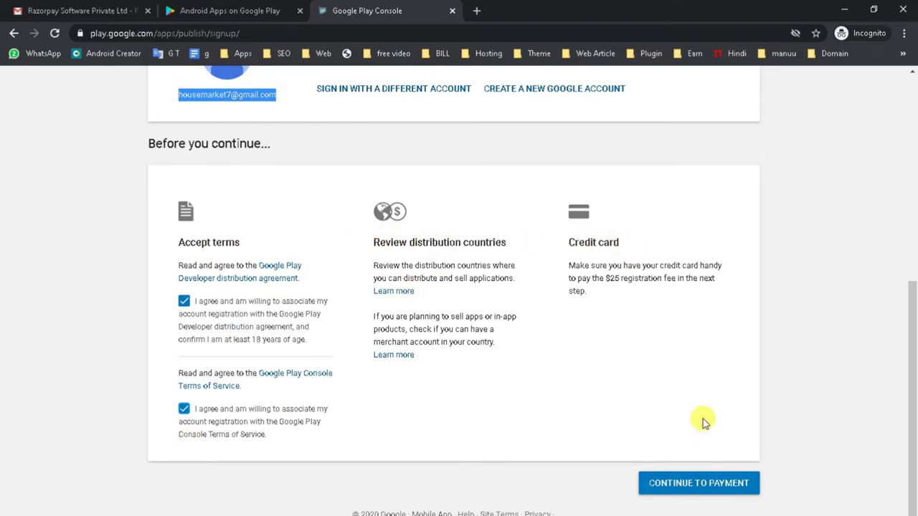
Step: Proceed to the $25 fee payment, edit the cardholder name and expand the billing address fields
{"action": "left_click", "coordinate": [677, 483]}
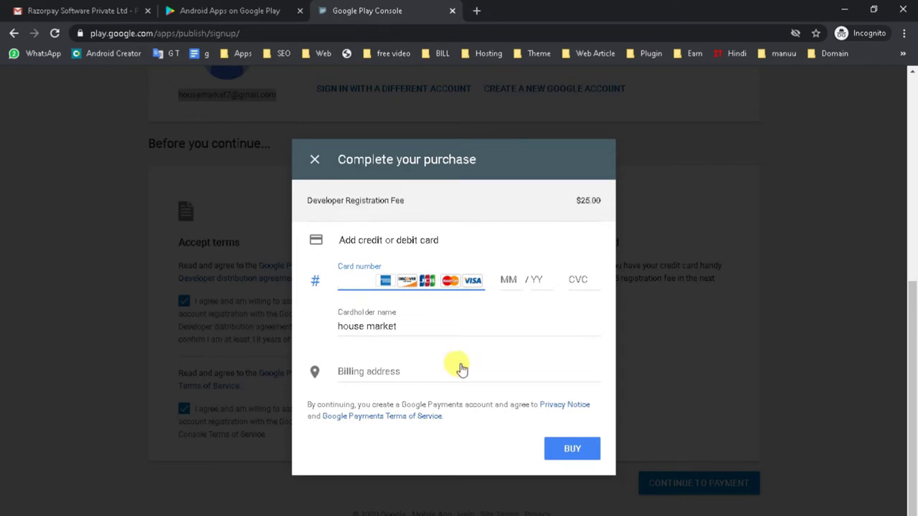
{"action": "left_click", "coordinate": [337, 327]}
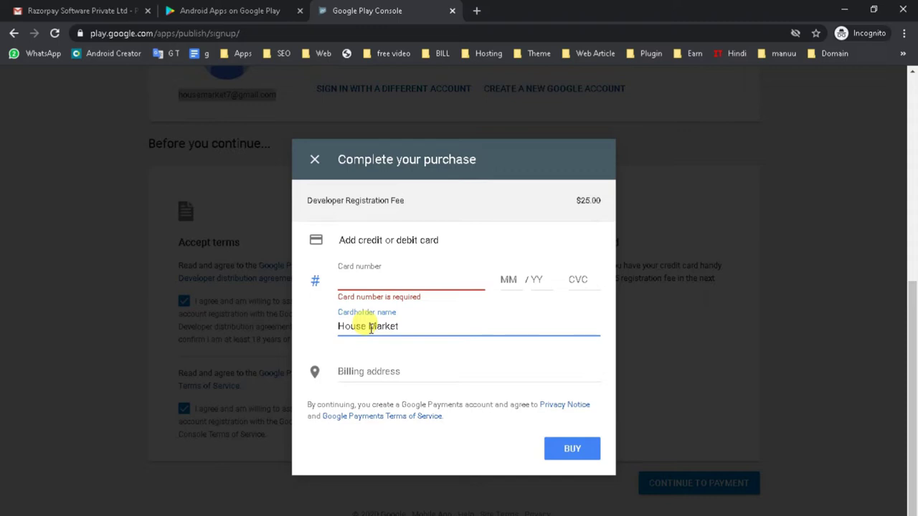
{"action": "left_click", "coordinate": [348, 372]}
{"action": "scroll", "coordinate": [380, 315], "scroll_direction": "down", "scroll_amount": 1}
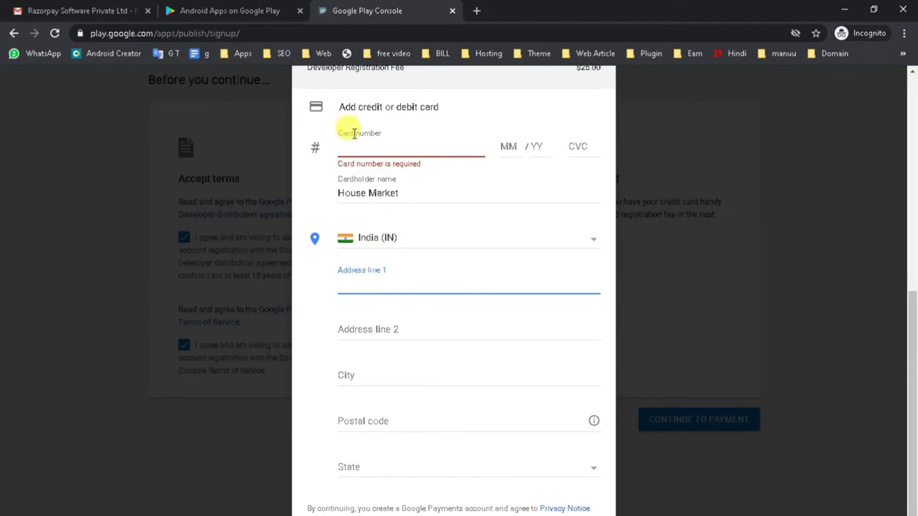
{"action": "scroll", "coordinate": [363, 286], "scroll_direction": "down", "scroll_amount": 1}
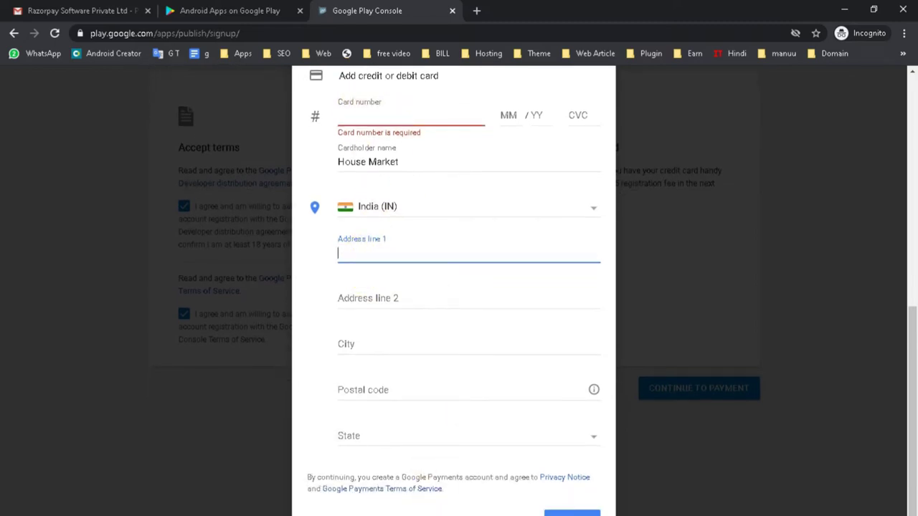
Step: Copy the business address line from the Word app-details document and return to the payment form
{"action": "mouse_move", "coordinate": [495, 515]}
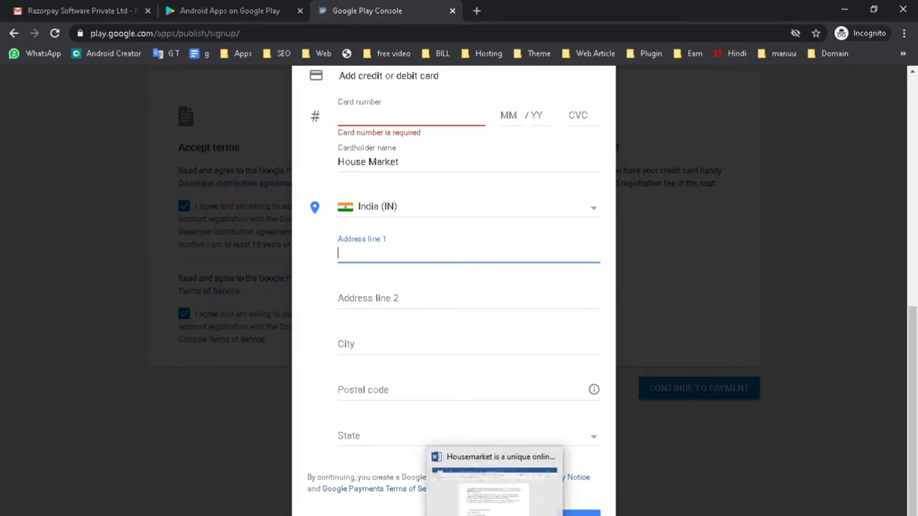
{"action": "left_click", "coordinate": [494, 495]}
{"action": "scroll", "coordinate": [355, 447], "scroll_direction": "down", "scroll_amount": 5}
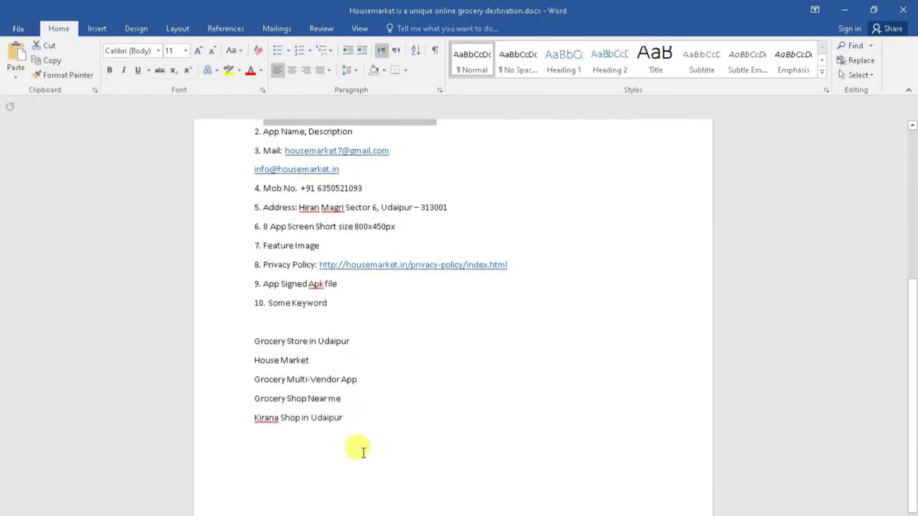
{"action": "scroll", "coordinate": [424, 364], "scroll_direction": "up", "scroll_amount": 3}
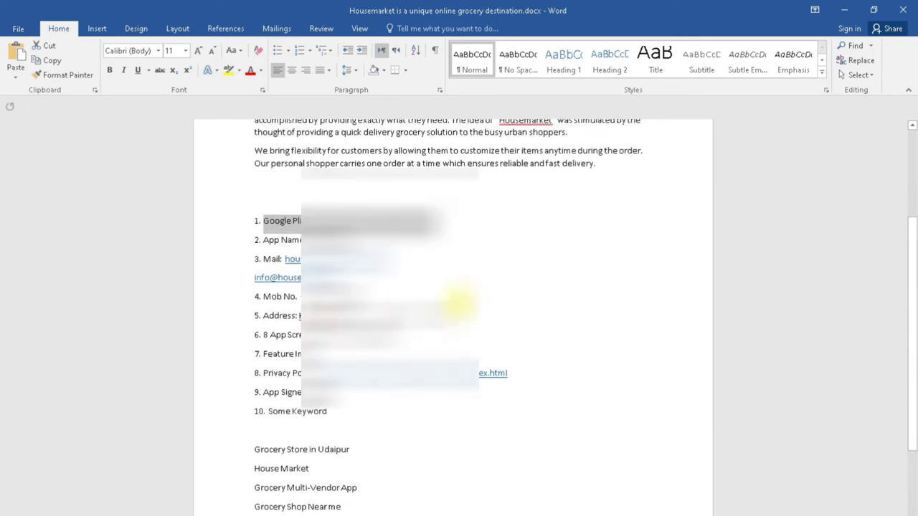
{"action": "left_click_drag", "start_coordinate": [362, 309], "coordinate": [300, 315]}
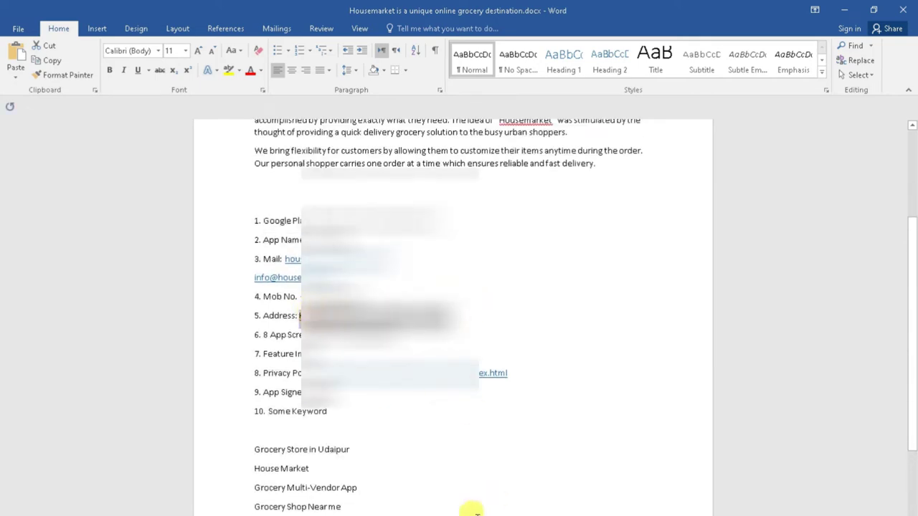
{"action": "mouse_move", "coordinate": [496, 513]}
{"action": "left_click", "coordinate": [502, 491]}
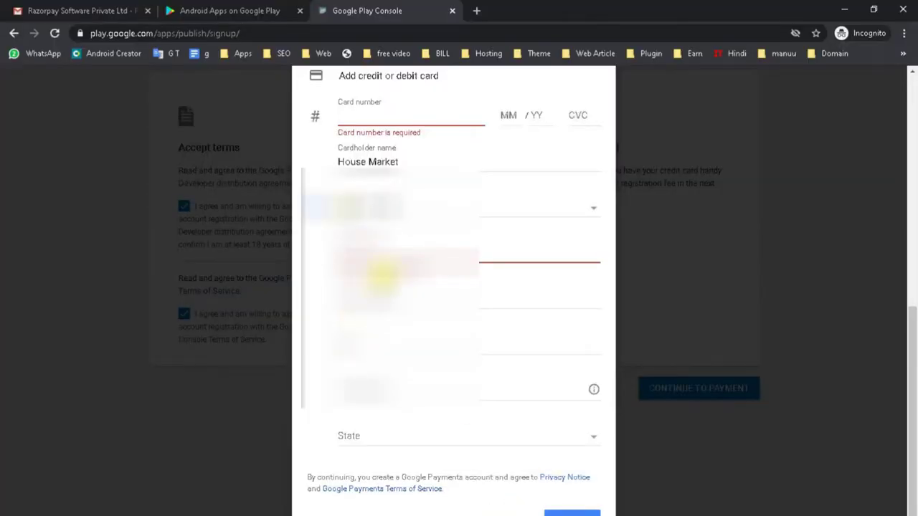
Step: Paste the address into Address line 1, moving 'Sector 6,' to line 2 and the city into City
{"action": "left_click", "coordinate": [377, 258]}
{"action": "left_click_drag", "start_coordinate": [507, 252], "coordinate": [423, 255]}
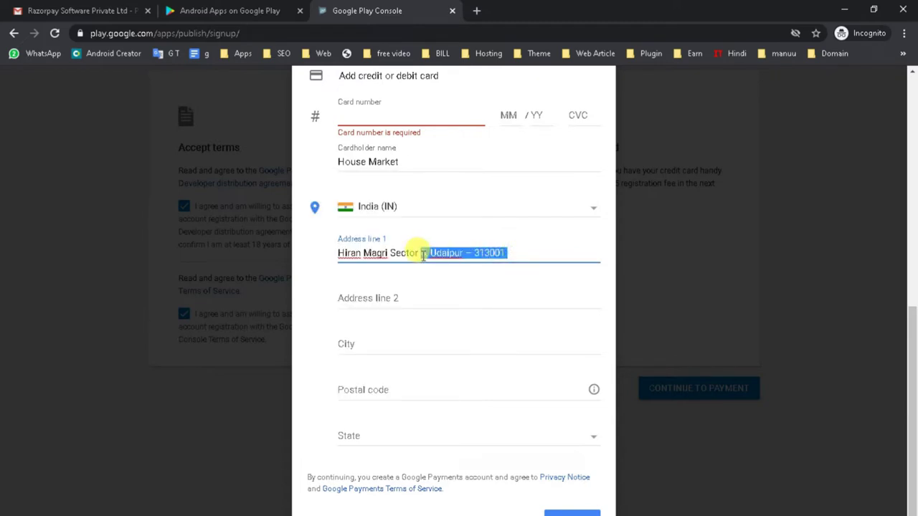
{"action": "left_click", "coordinate": [505, 254]}
{"action": "left_click_drag", "start_coordinate": [429, 253], "coordinate": [393, 257]}
{"action": "key", "text": "BackSpace"}
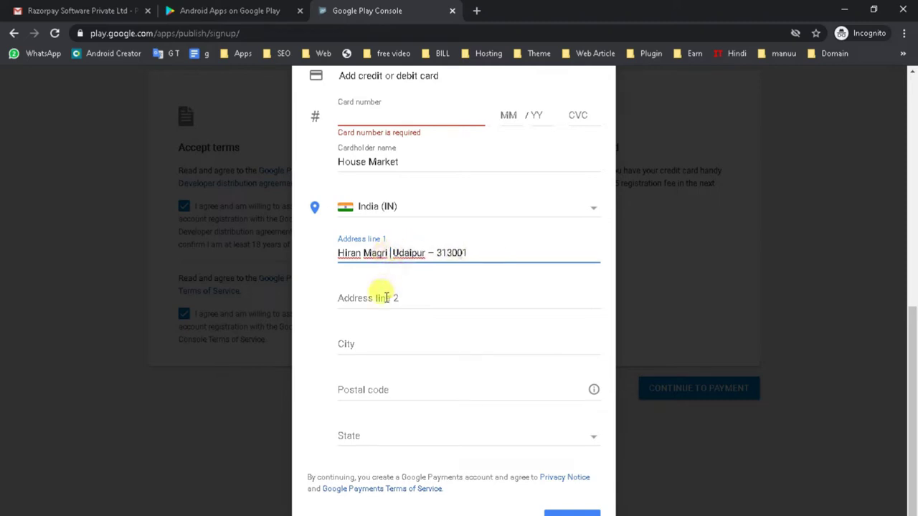
{"action": "left_click", "coordinate": [385, 297]}
{"action": "type", "text": "Sector 6,"}
{"action": "left_click_drag", "start_coordinate": [393, 253], "coordinate": [424, 253]}
{"action": "key", "text": "ctrl+x"}
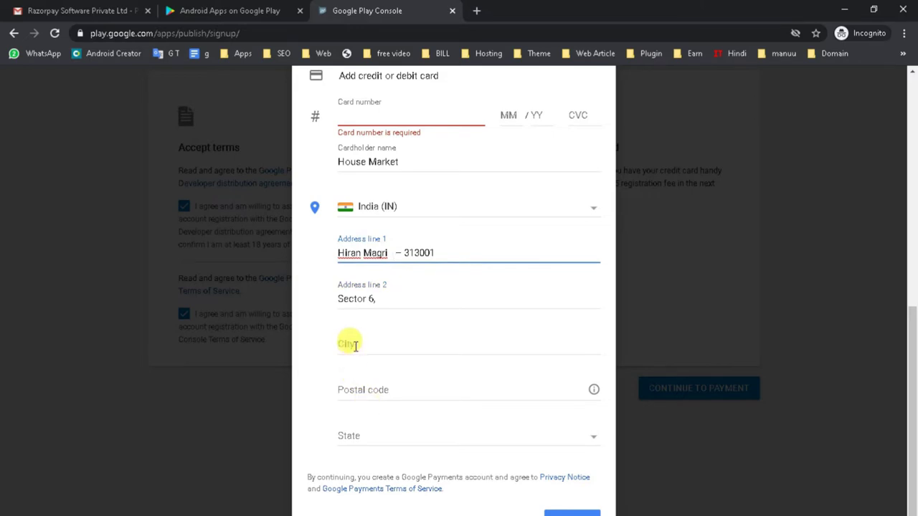
{"action": "left_click", "coordinate": [348, 344]}
{"action": "key", "text": "ctrl+v"}
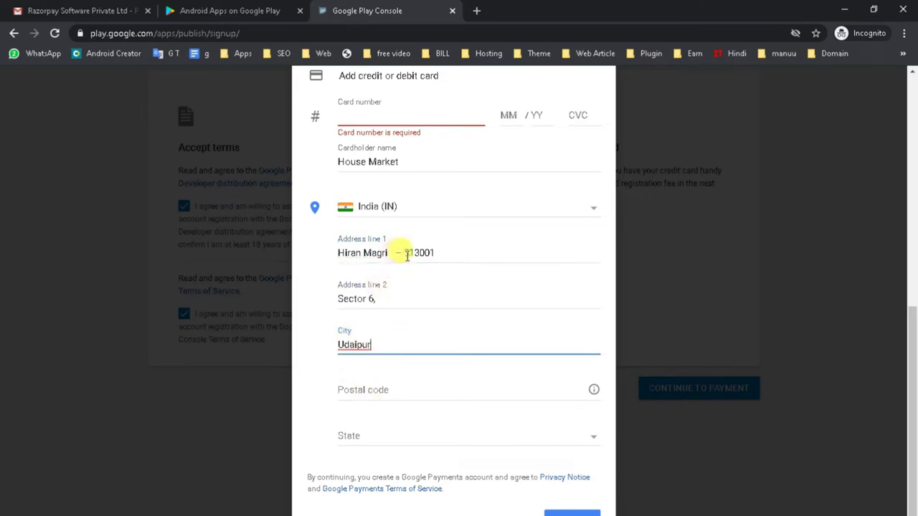
Step: Move the postal code into Postal code, clean up line 1, and choose Rajasthan as State
{"action": "left_click_drag", "start_coordinate": [405, 254], "coordinate": [436, 247]}
{"action": "left_click", "coordinate": [385, 385]}
{"action": "key", "text": "ctrl+v"}
{"action": "left_click_drag", "start_coordinate": [448, 249], "coordinate": [397, 253]}
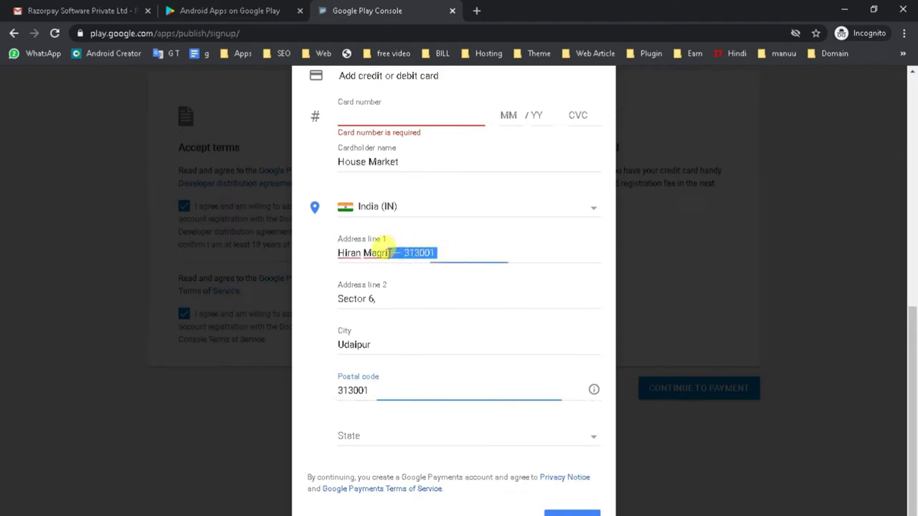
{"action": "key", "text": "BackSpace"}
{"action": "left_click", "coordinate": [376, 435]}
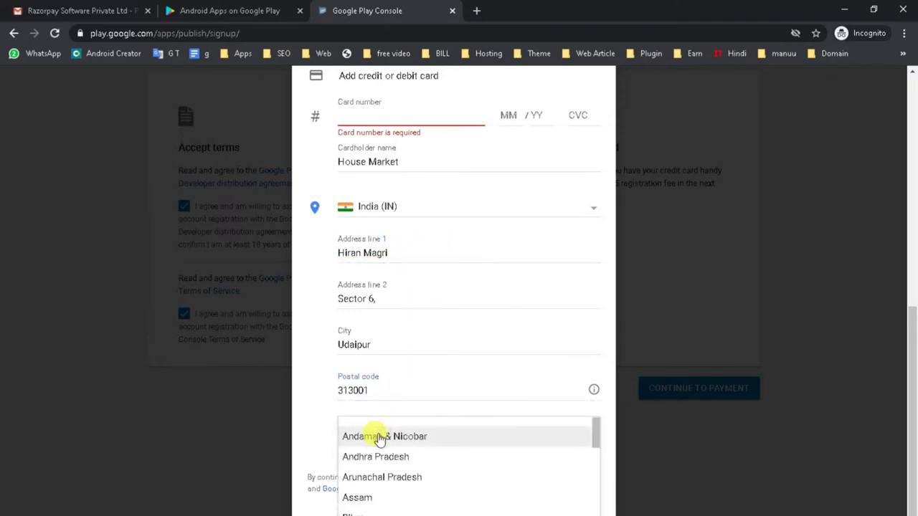
{"action": "scroll", "coordinate": [379, 439], "scroll_direction": "down", "scroll_amount": 5}
{"action": "left_click", "coordinate": [423, 458]}
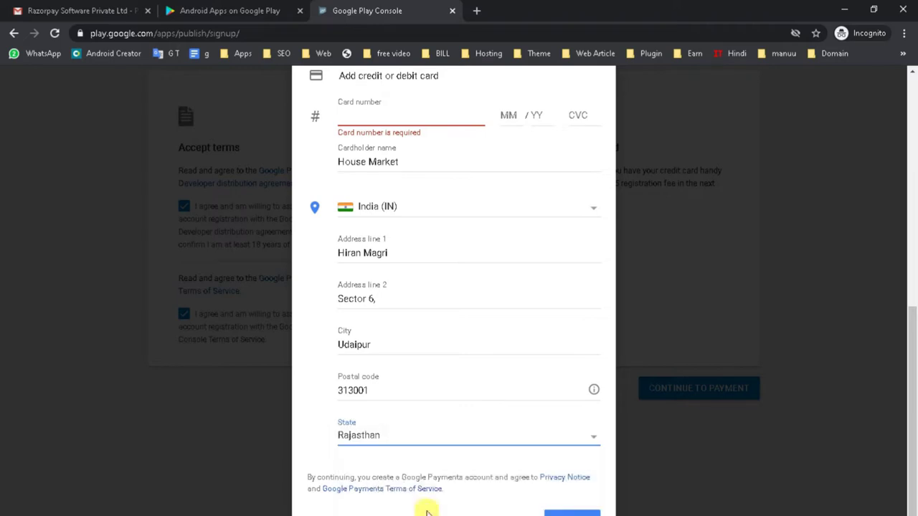
{"action": "scroll", "coordinate": [461, 352], "scroll_direction": "up", "scroll_amount": 3}
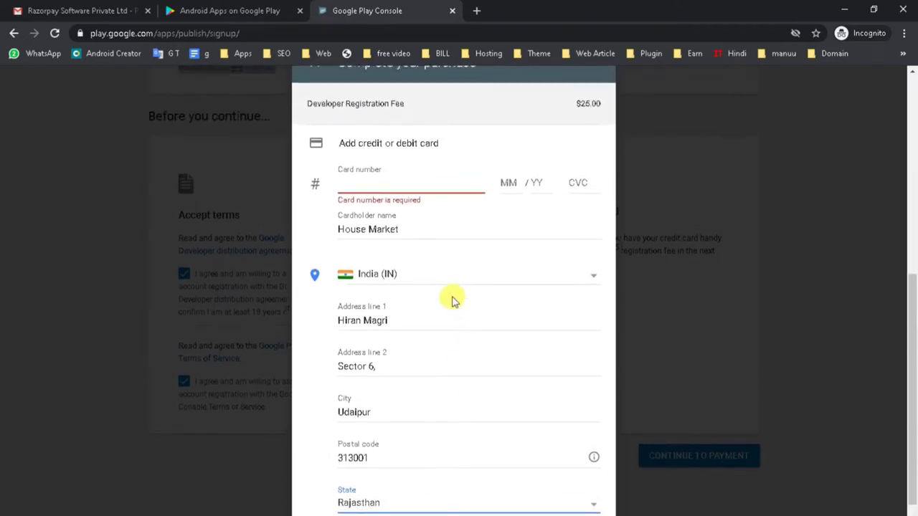
{"action": "left_click", "coordinate": [366, 304]}
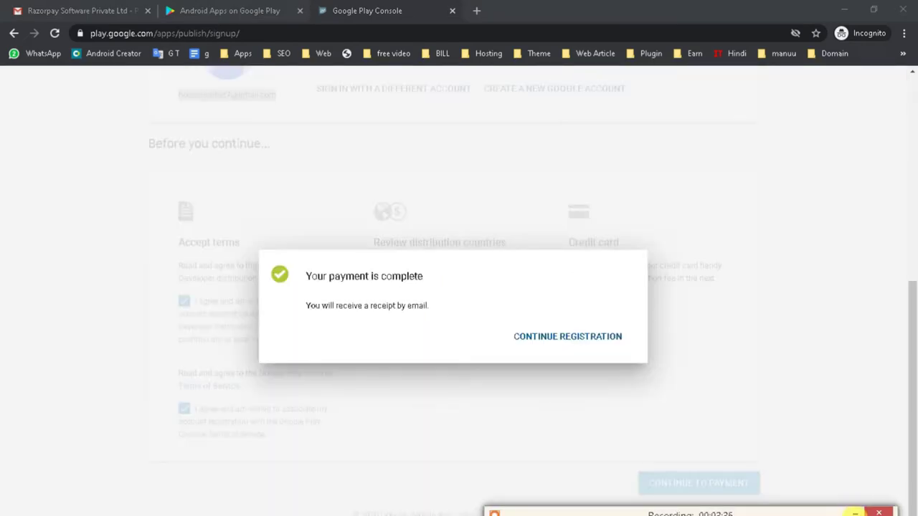
Step: Complete the $25 card payment, then open the Gmail inbox to find the receipt
{"action": "left_click", "coordinate": [822, 471]}
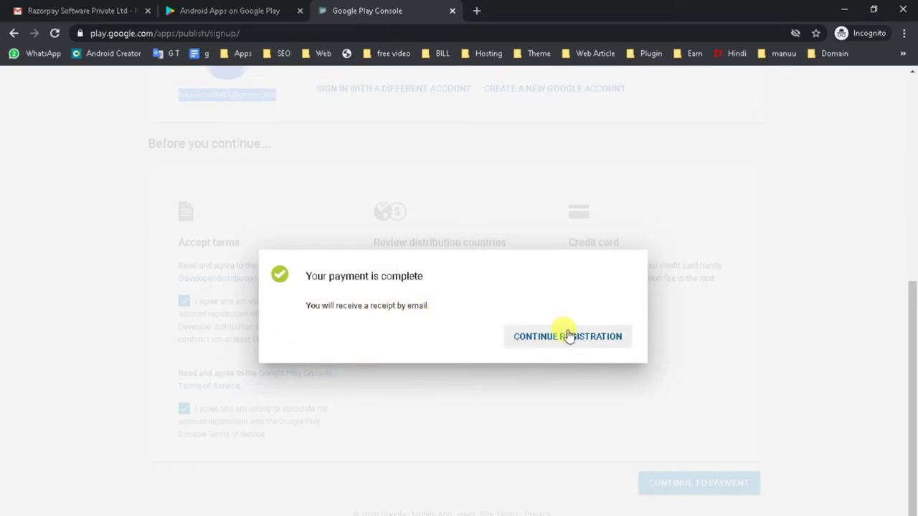
{"action": "left_click", "coordinate": [72, 10]}
{"action": "left_click", "coordinate": [73, 166]}
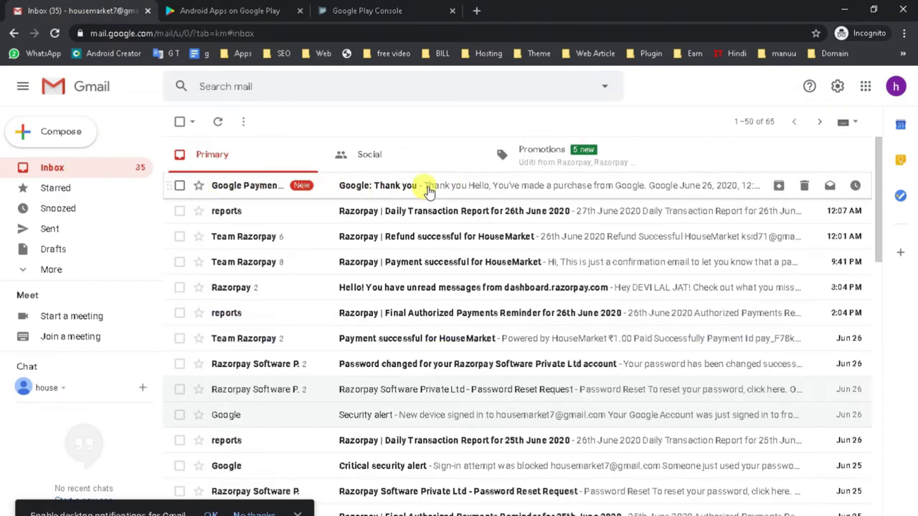
Step: Review the 'Google: Thank you' receipt for the $25.00 Developer Registration Fee, then return to Play Console
{"action": "left_click", "coordinate": [395, 193]}
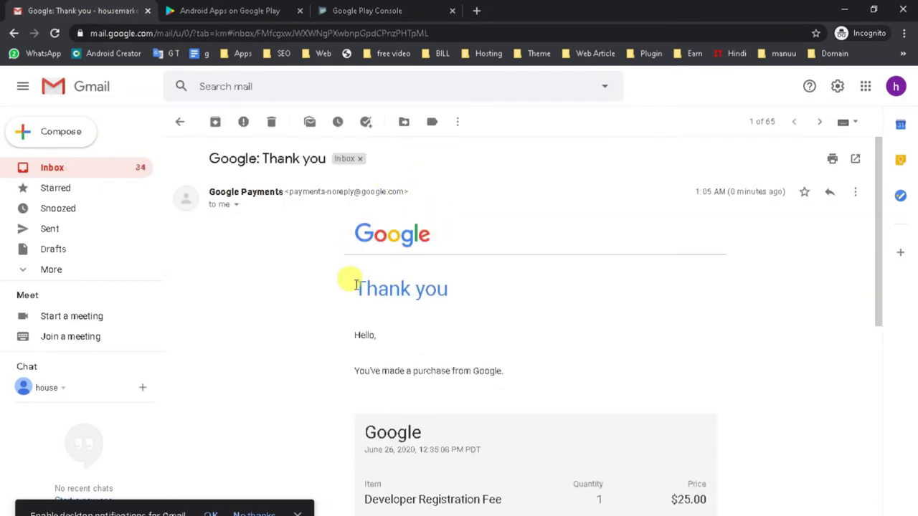
{"action": "scroll", "coordinate": [348, 258], "scroll_direction": "down", "scroll_amount": 3}
{"action": "left_click_drag", "start_coordinate": [360, 206], "coordinate": [412, 380]}
{"action": "scroll", "coordinate": [412, 376], "scroll_direction": "up", "scroll_amount": 4}
{"action": "scroll", "coordinate": [409, 370], "scroll_direction": "down", "scroll_amount": 1}
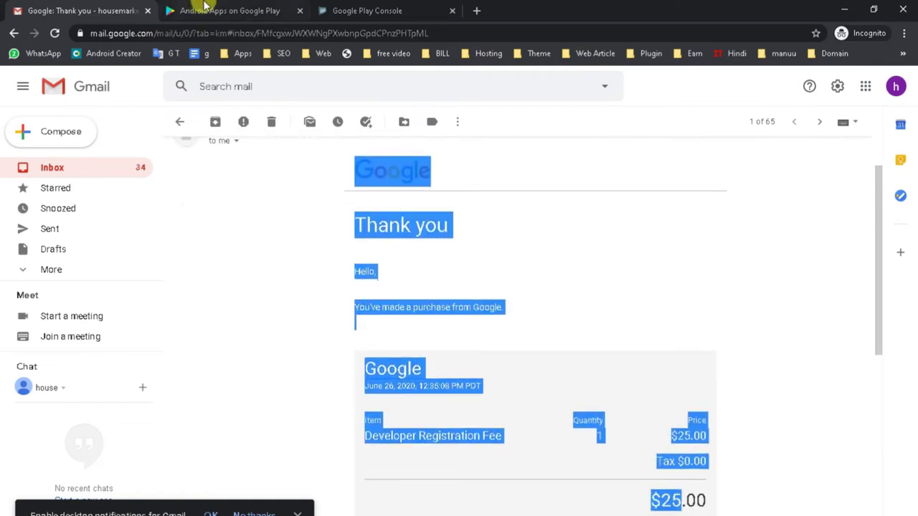
{"action": "left_click", "coordinate": [203, 9]}
{"action": "left_click", "coordinate": [349, 10]}
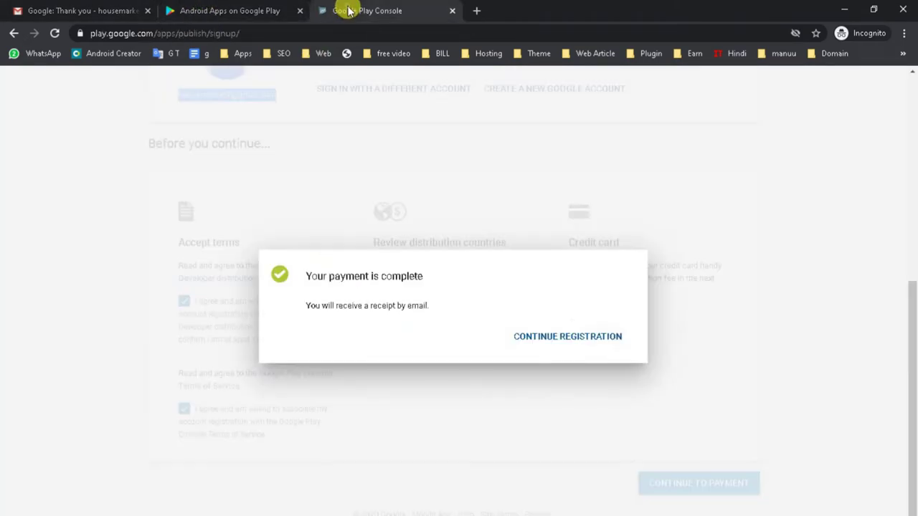
Step: Continue registration and enter 'House Market' as the Developer name
{"action": "left_click", "coordinate": [551, 346]}
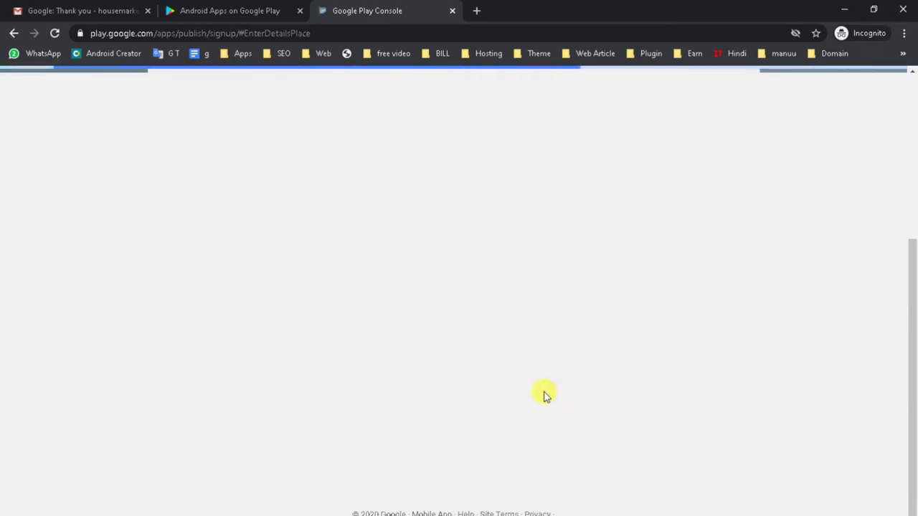
{"action": "scroll", "coordinate": [334, 344], "scroll_direction": "up", "scroll_amount": 4}
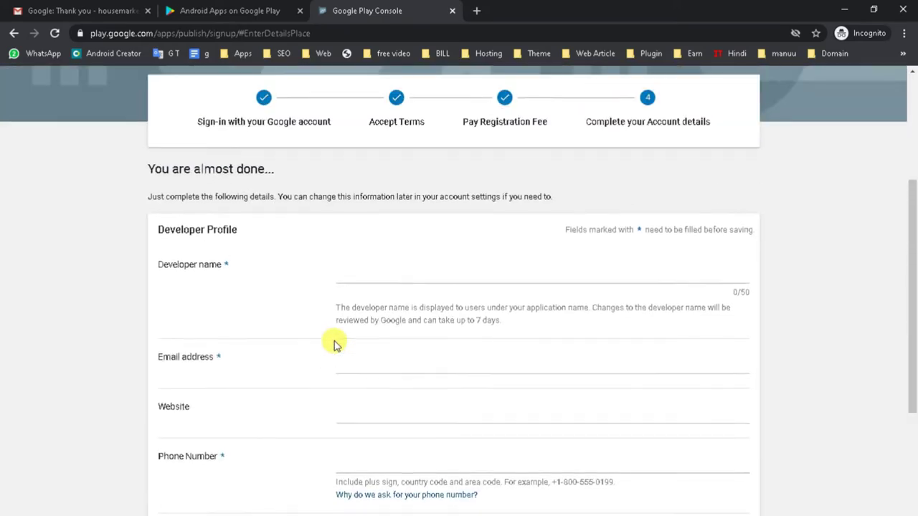
{"action": "scroll", "coordinate": [185, 351], "scroll_direction": "down", "scroll_amount": 3}
{"action": "scroll", "coordinate": [193, 387], "scroll_direction": "down", "scroll_amount": 3}
{"action": "scroll", "coordinate": [213, 420], "scroll_direction": "up", "scroll_amount": 6}
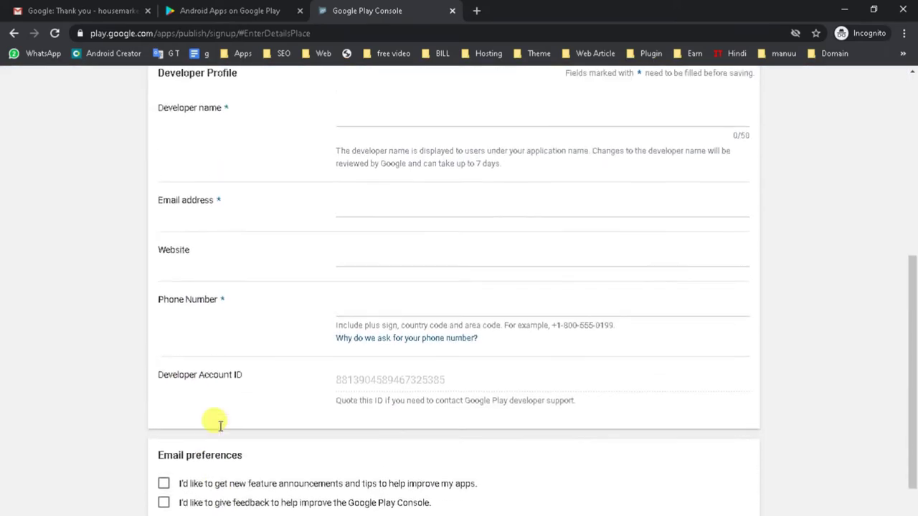
{"action": "scroll", "coordinate": [218, 424], "scroll_direction": "down", "scroll_amount": 3}
{"action": "scroll", "coordinate": [215, 416], "scroll_direction": "down", "scroll_amount": 3}
{"action": "scroll", "coordinate": [215, 424], "scroll_direction": "up", "scroll_amount": 4}
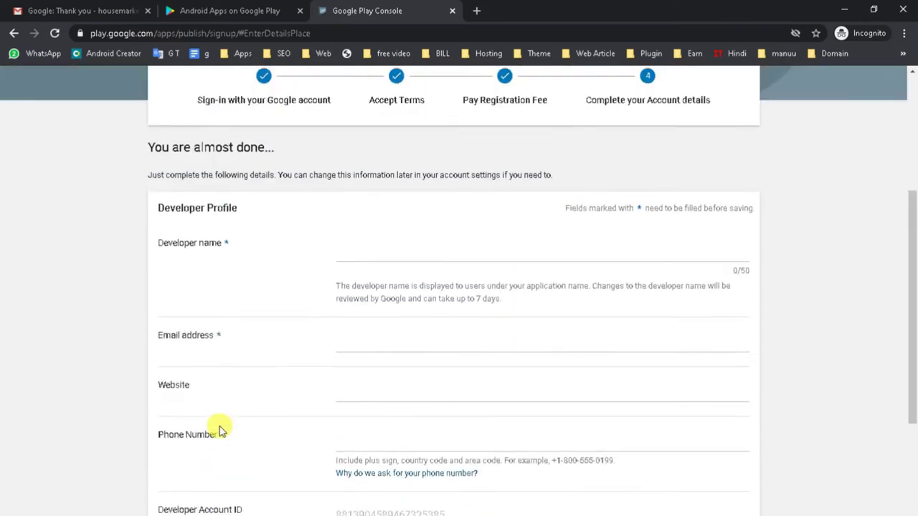
{"action": "scroll", "coordinate": [220, 426], "scroll_direction": "down", "scroll_amount": 1}
{"action": "left_click", "coordinate": [375, 261]}
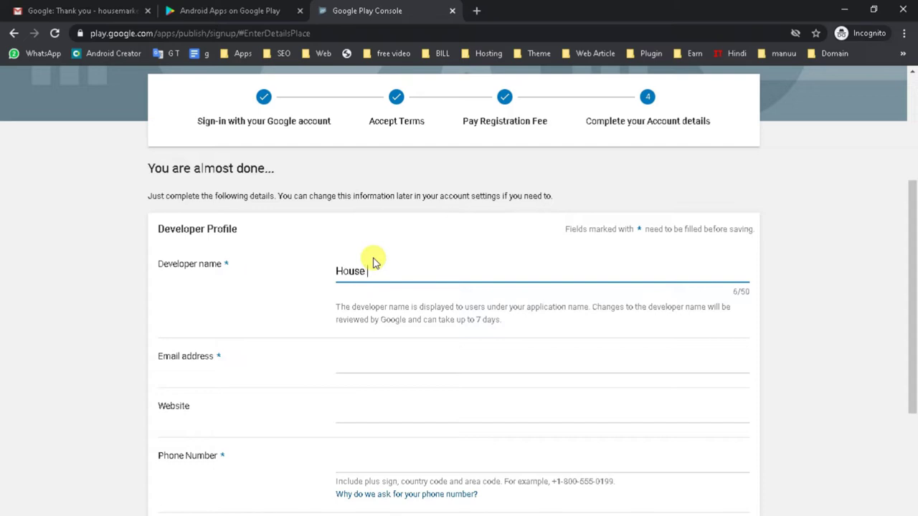
{"action": "type", "text": "House Market"}
Step: Fill in the contact e-mail address in the Email address field
{"action": "scroll", "coordinate": [376, 287], "scroll_direction": "down", "scroll_amount": 2}
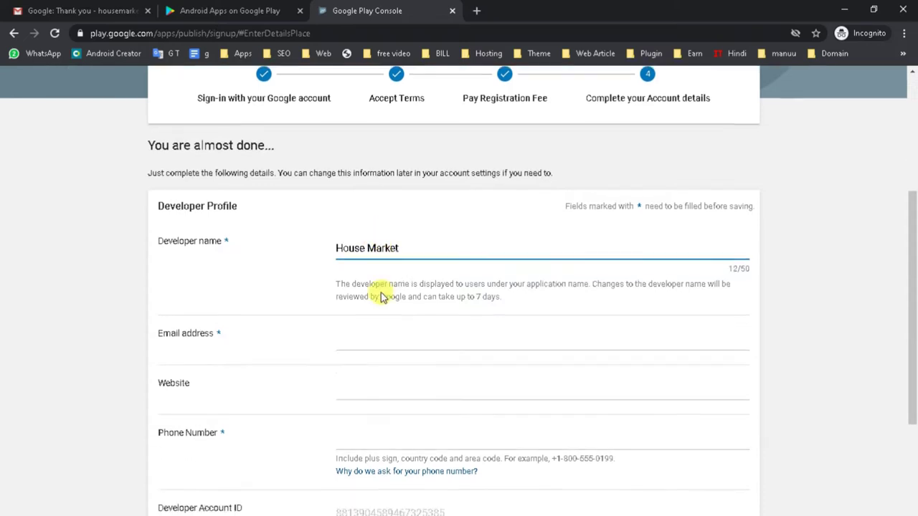
{"action": "left_click", "coordinate": [363, 230]}
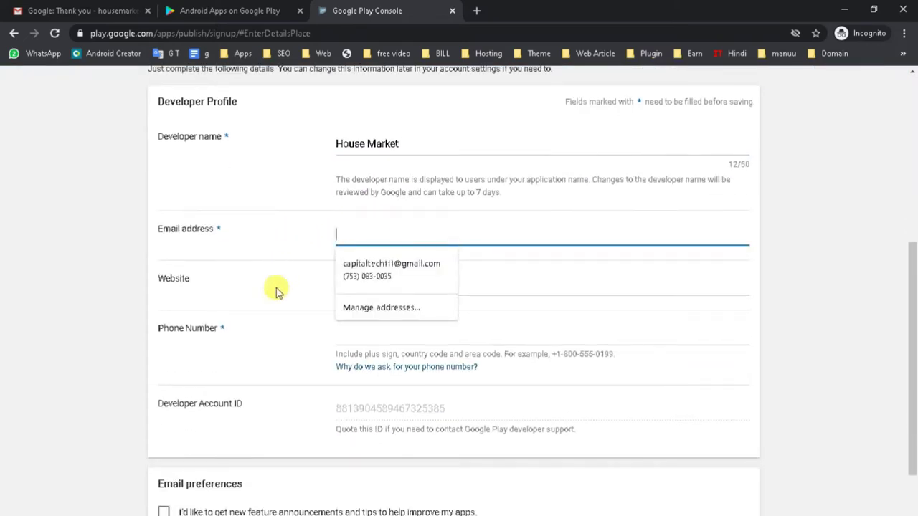
{"action": "left_click", "coordinate": [273, 315]}
{"action": "left_click", "coordinate": [349, 230]}
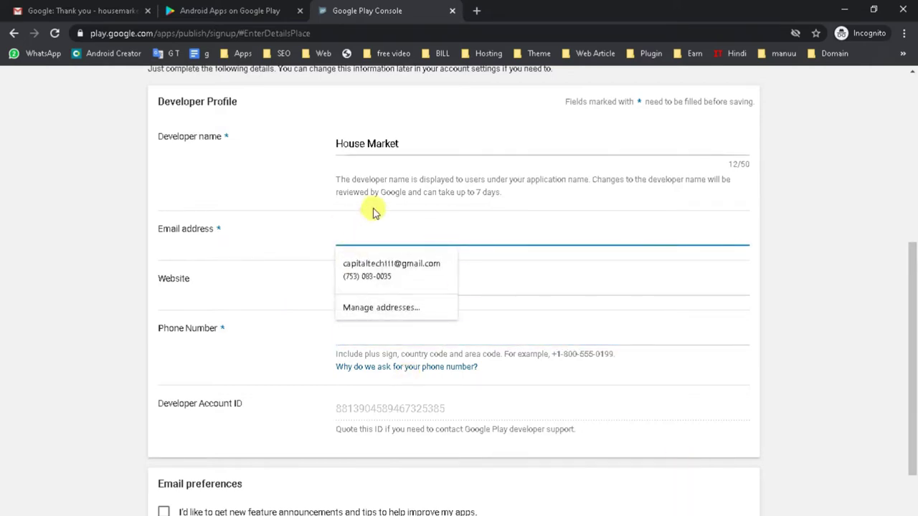
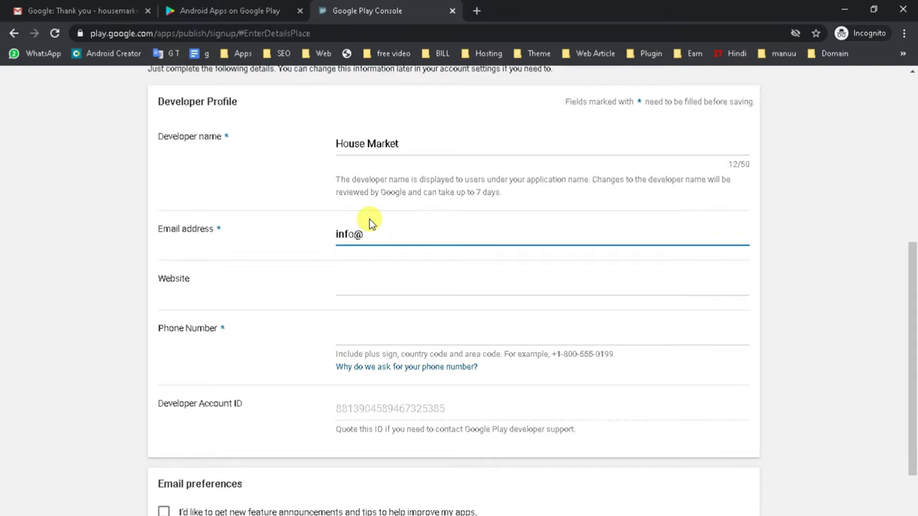
{"action": "left_click", "coordinate": [368, 282]}
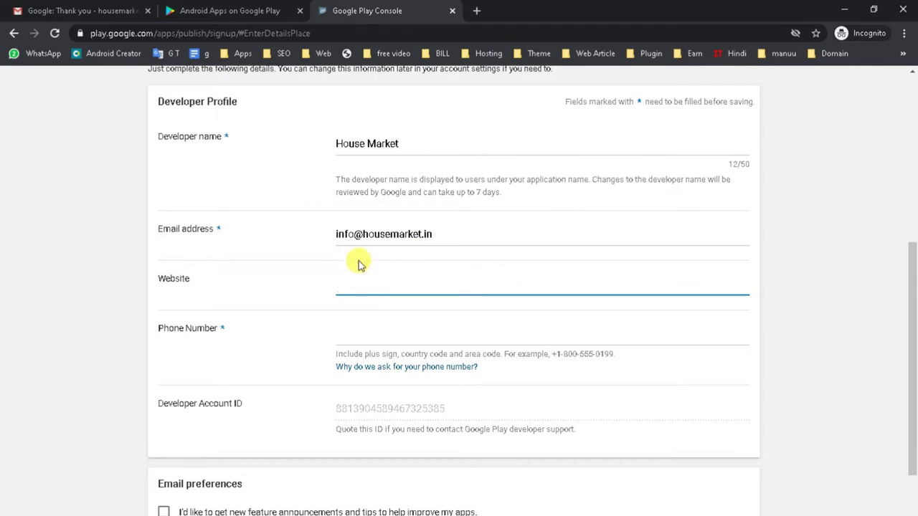
{"action": "type", "text": "httt"}
{"action": "key", "text": "BackSpace"}
{"action": "type", "text": "p"}
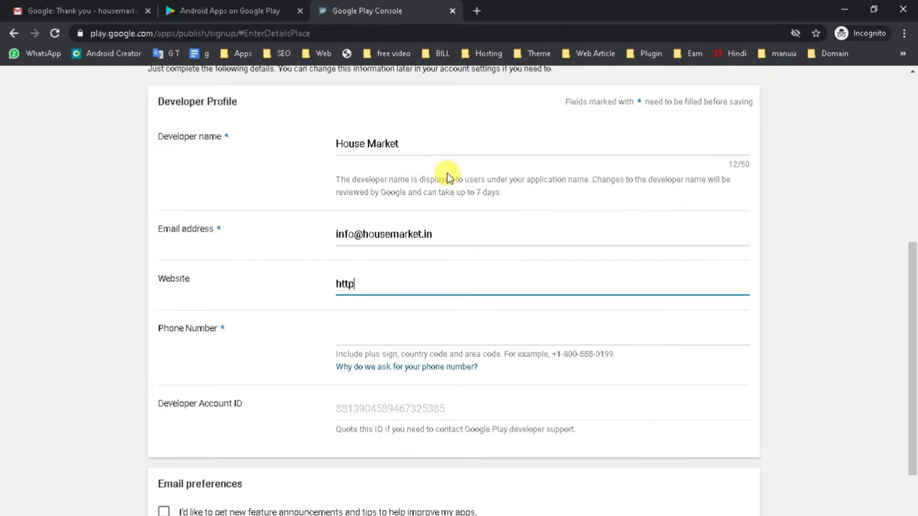
{"action": "type", "text": "s://h"}
{"action": "key", "text": "BackSpace"}
{"action": "left_click_drag", "start_coordinate": [445, 234], "coordinate": [367, 237]}
{"action": "key", "text": "ctrl+c"}
{"action": "left_click", "coordinate": [385, 283]}
{"action": "key", "text": "ctrl+v"}
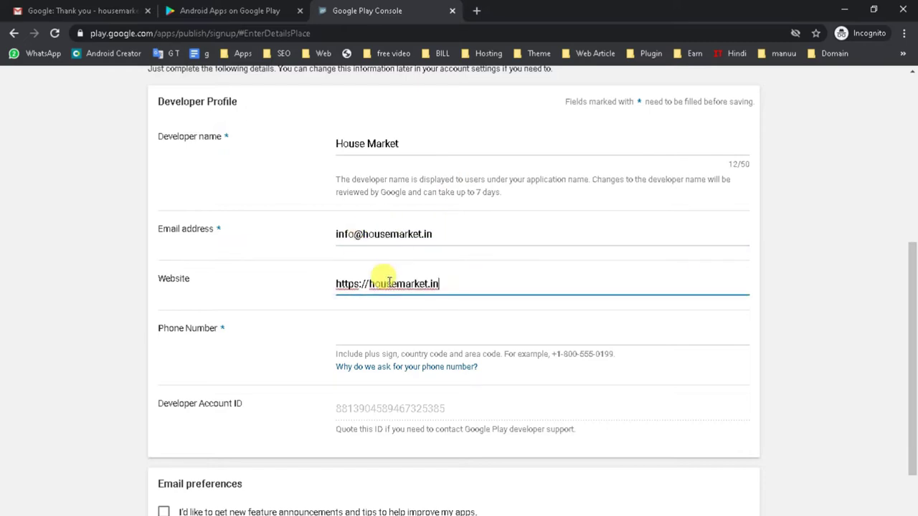
Step: Select the mobile number in the Word notes for the Phone Number field
{"action": "scroll", "coordinate": [385, 283], "scroll_direction": "down", "scroll_amount": 1}
{"action": "left_click", "coordinate": [399, 263]}
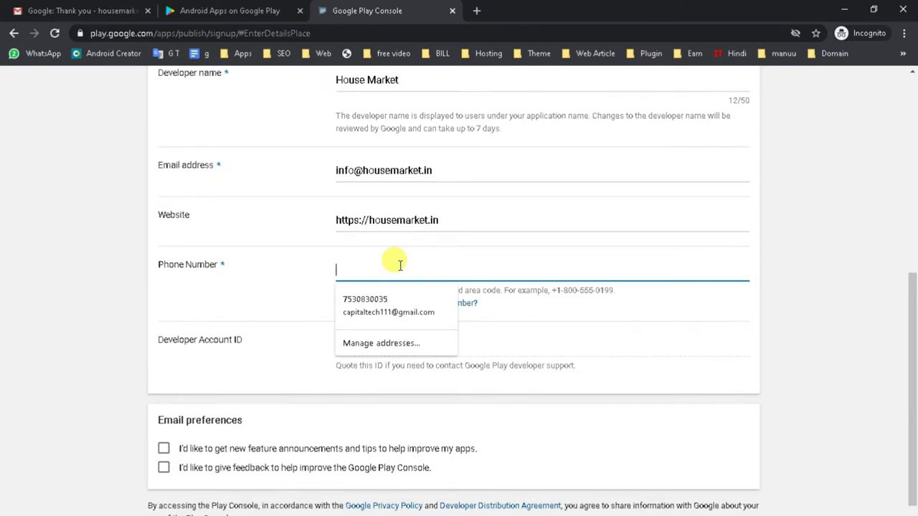
{"action": "left_click", "coordinate": [224, 356]}
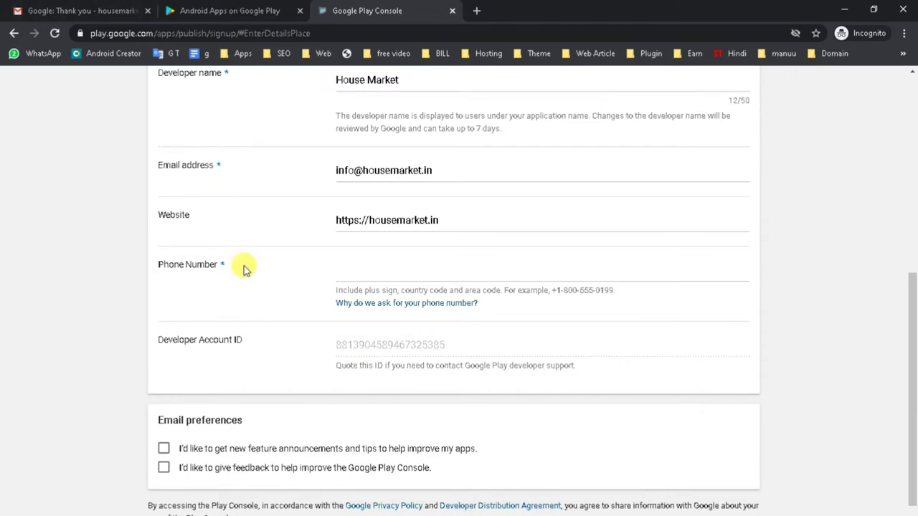
{"action": "left_click", "coordinate": [348, 270]}
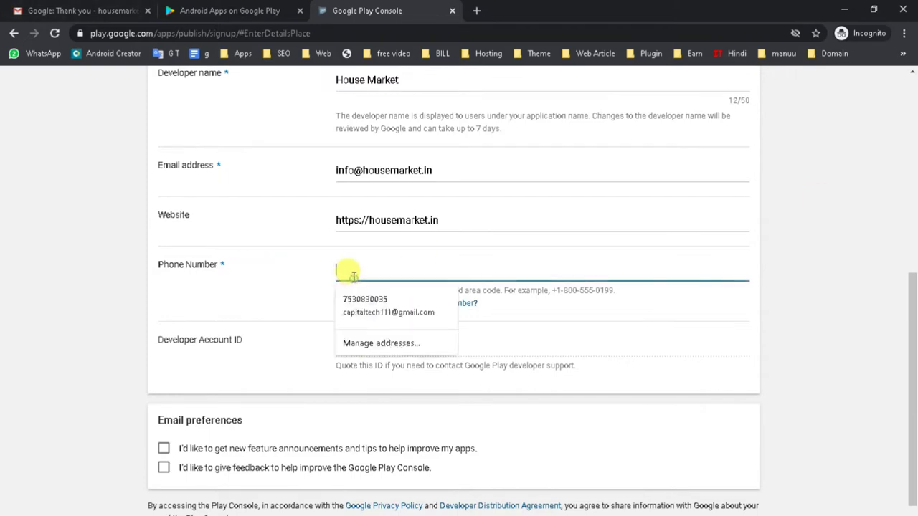
{"action": "left_click", "coordinate": [281, 350]}
{"action": "key", "text": "alt+Tab"}
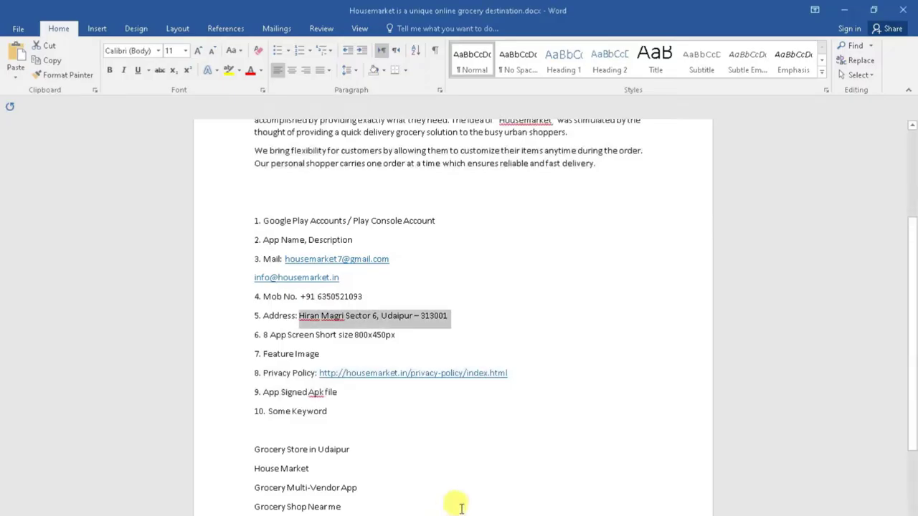
{"action": "left_click_drag", "start_coordinate": [363, 297], "coordinate": [306, 297]}
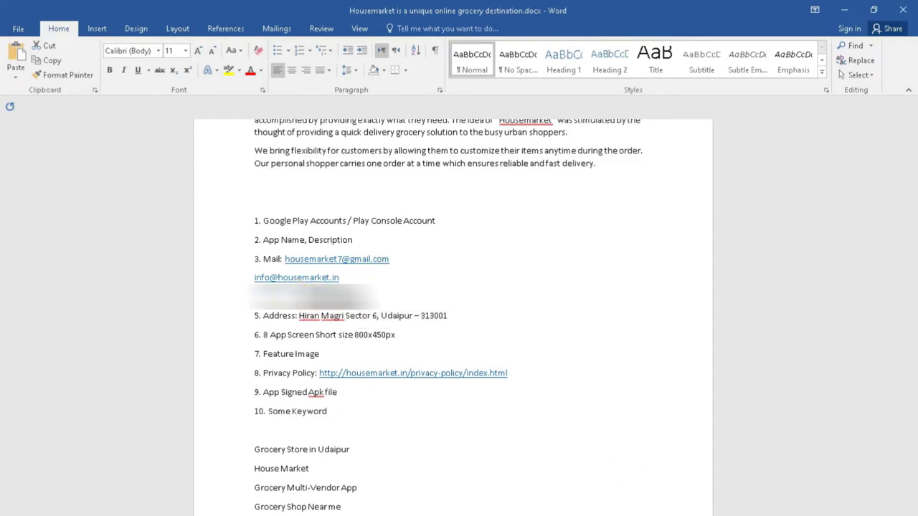
Step: Paste the phone number, opt in to both email preferences, and complete the registration
{"action": "left_click", "coordinate": [512, 473]}
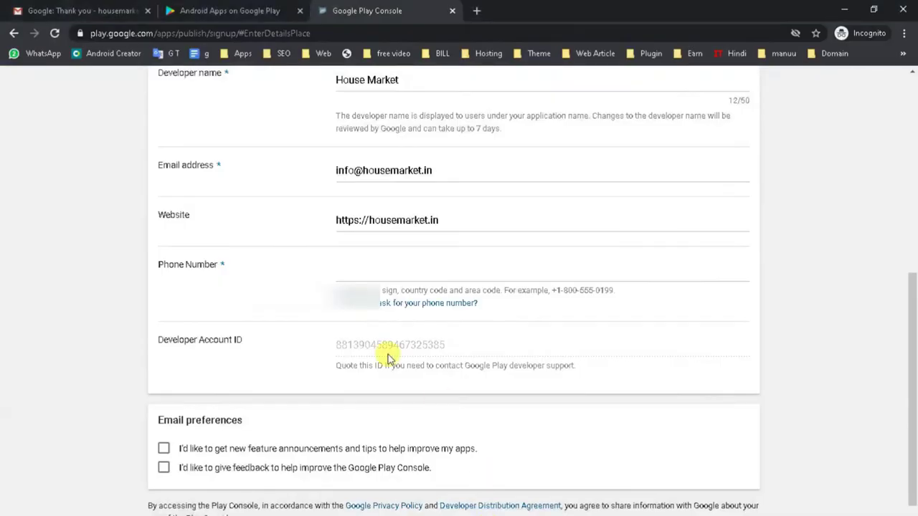
{"action": "left_click", "coordinate": [365, 269]}
{"action": "key", "text": "ctrl+v"}
{"action": "left_click", "coordinate": [164, 448]}
{"action": "left_click", "coordinate": [164, 467]}
{"action": "scroll", "coordinate": [251, 490], "scroll_direction": "down", "scroll_amount": 1}
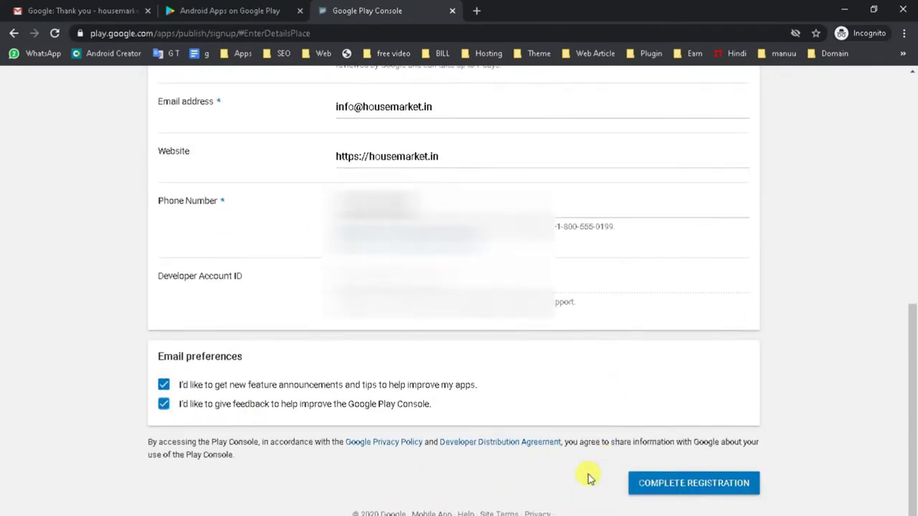
{"action": "left_click", "coordinate": [699, 489]}
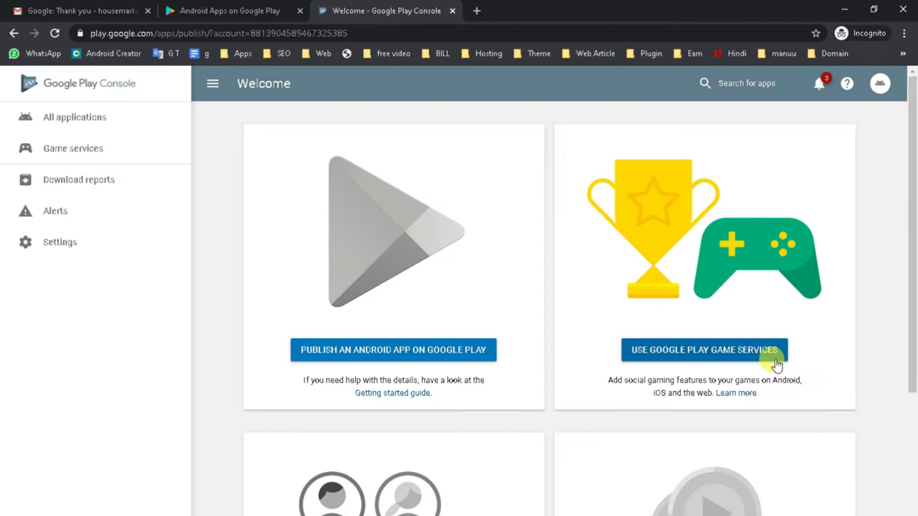
Step: Create a new Android app titled 'House Market' in English (United States)
{"action": "left_click", "coordinate": [418, 351]}
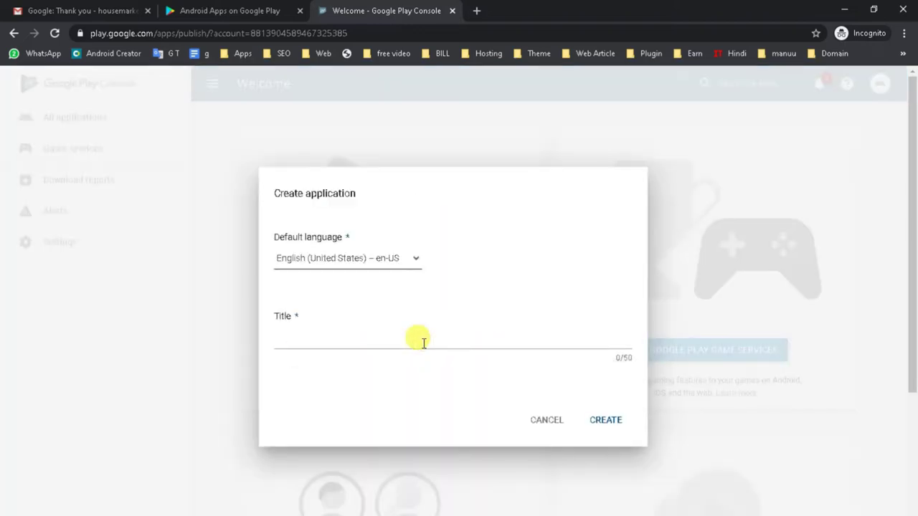
{"action": "left_click", "coordinate": [307, 333]}
{"action": "type", "text": "House "}
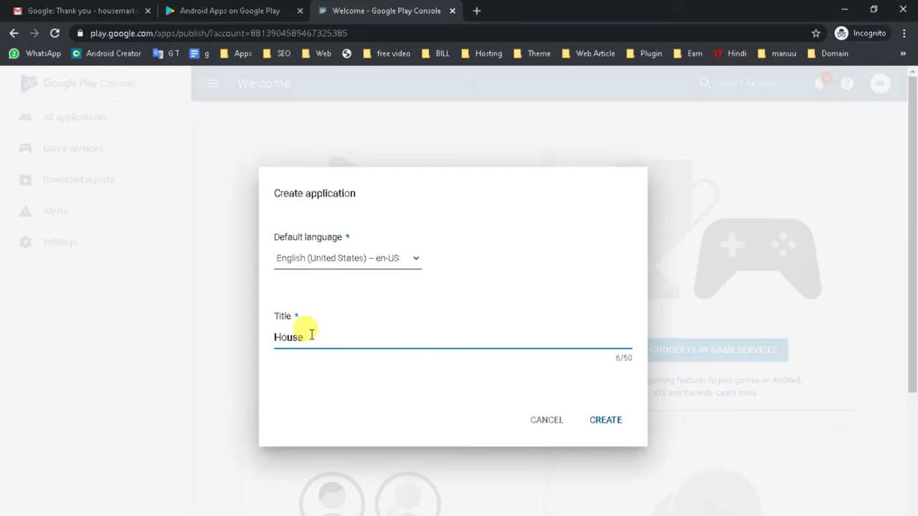
{"action": "type", "text": "Markeyt"}
{"action": "key", "text": "BackSpace"}
{"action": "key", "text": "BackSpace"}
{"action": "type", "text": "t"}
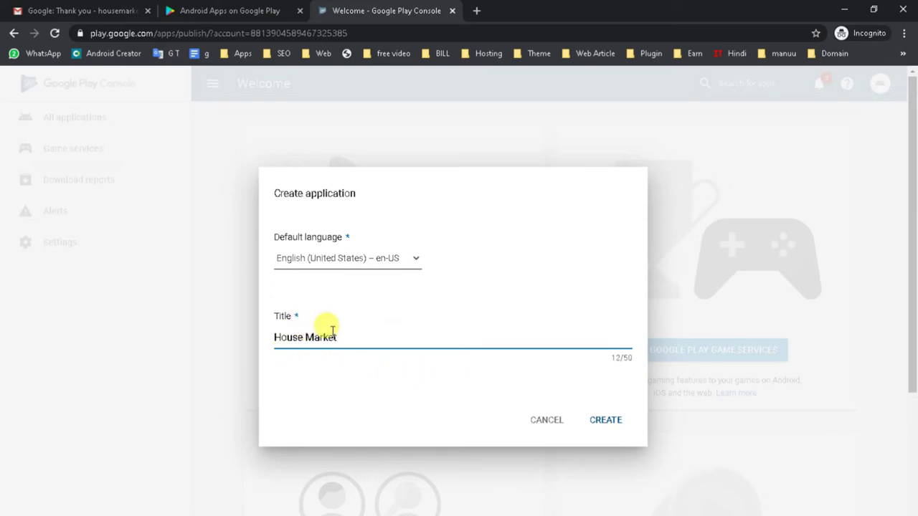
{"action": "left_click", "coordinate": [605, 423]}
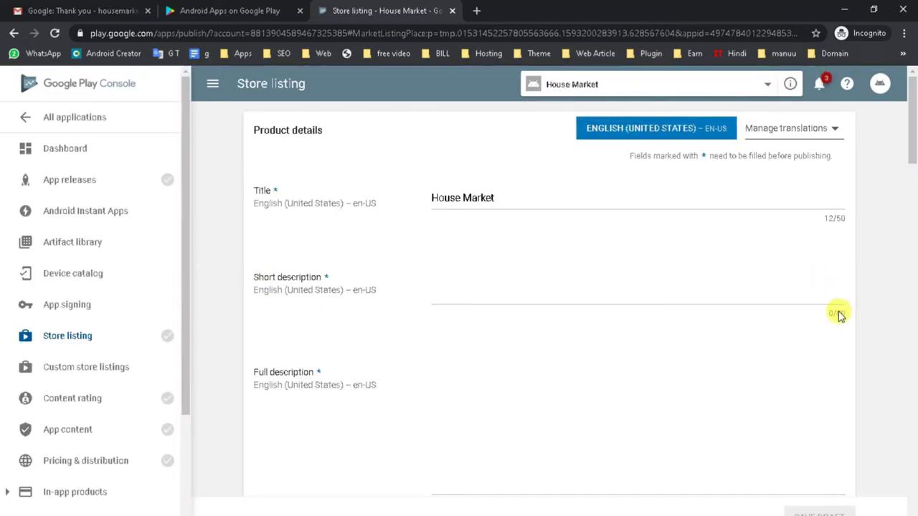
Step: Append ' - Multi-Store Mobile App' to the House Market title, fixing the typos
{"action": "left_click", "coordinate": [467, 287]}
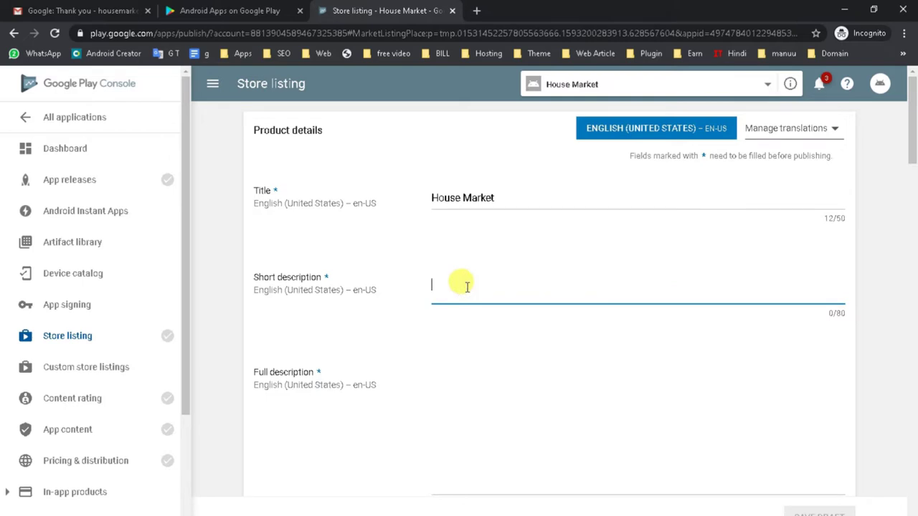
{"action": "left_click", "coordinate": [521, 188]}
{"action": "type", "text": "- "}
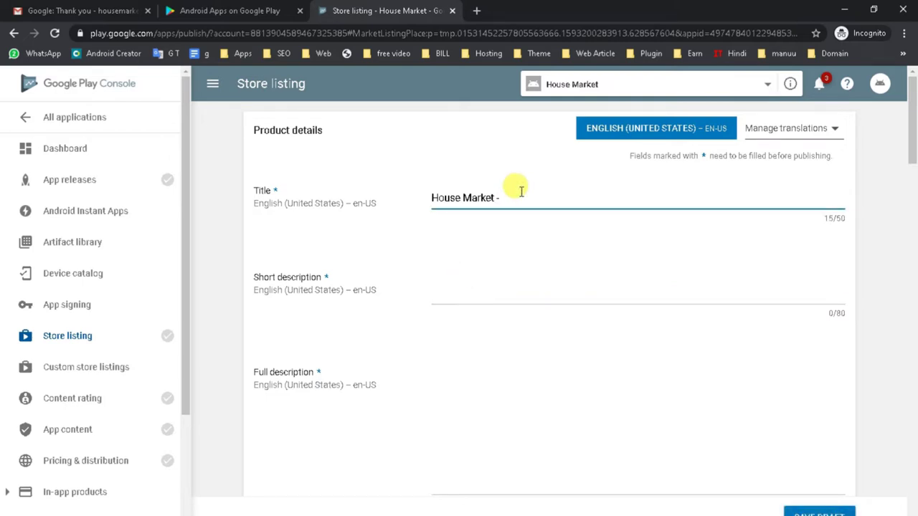
{"action": "type", "text": "B@"}
{"action": "key", "text": "BackSpace"}
{"action": "key", "text": "BackSpace"}
{"action": "type", "text": "B"}
{"action": "key", "text": "BackSpace"}
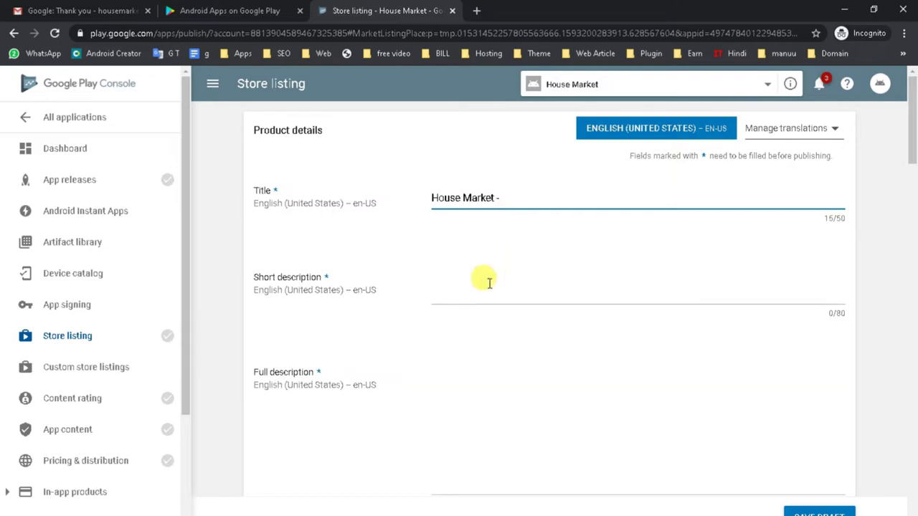
{"action": "type", "text": "Multi-Store Mobi"}
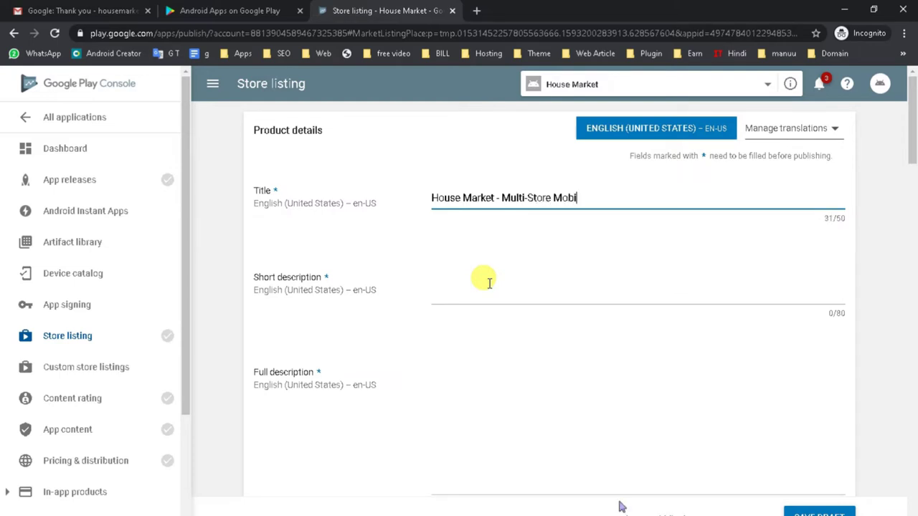
{"action": "type", "text": "le App"}
Step: Highlight the expanded title text to check it beside the short description field
{"action": "left_click", "coordinate": [489, 283]}
{"action": "left_click_drag", "start_coordinate": [433, 200], "coordinate": [619, 197]}
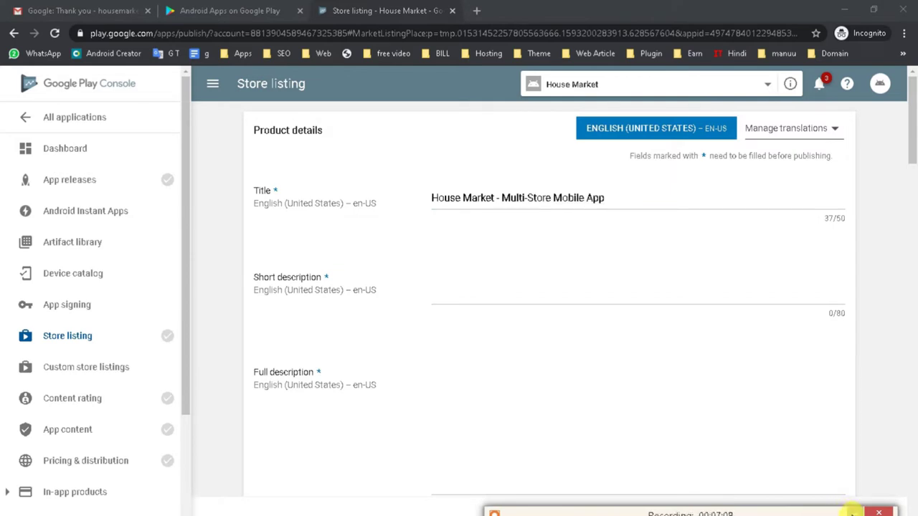
{"action": "left_click", "coordinate": [853, 513]}
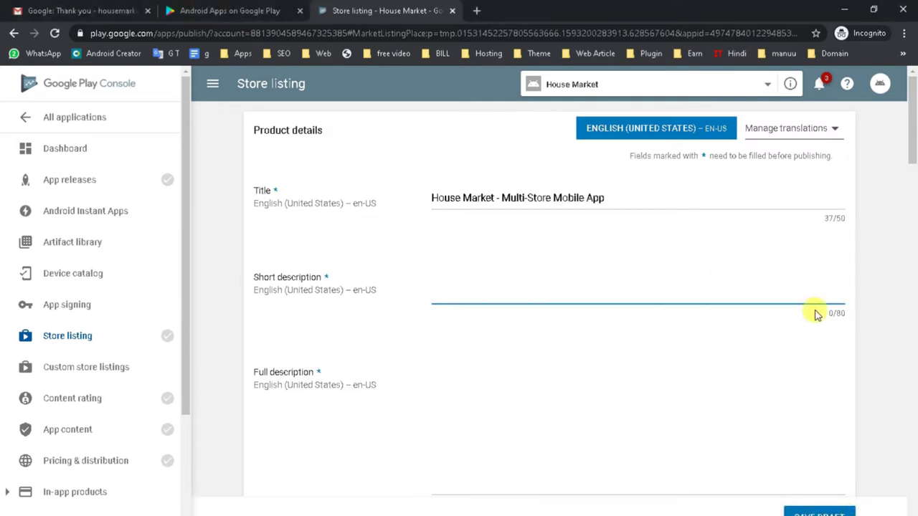
{"action": "left_click_drag", "start_coordinate": [830, 313], "coordinate": [856, 318]}
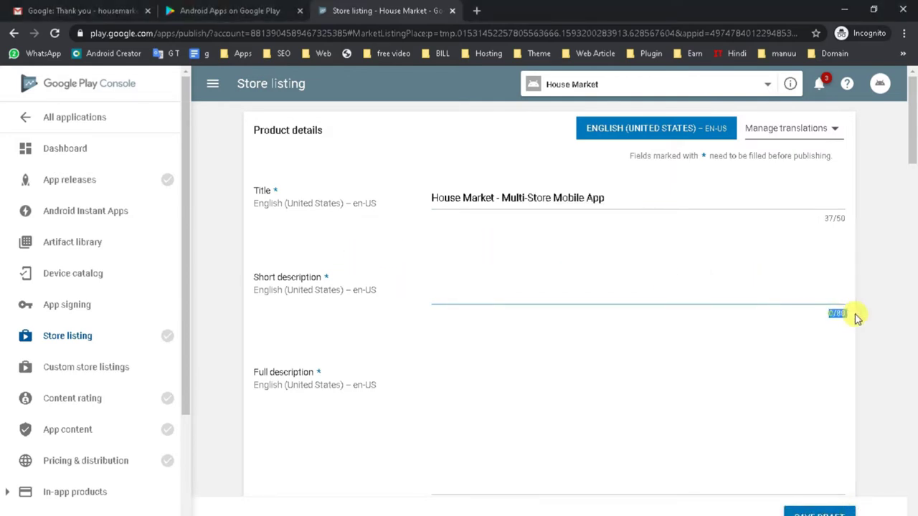
{"action": "left_click", "coordinate": [461, 291]}
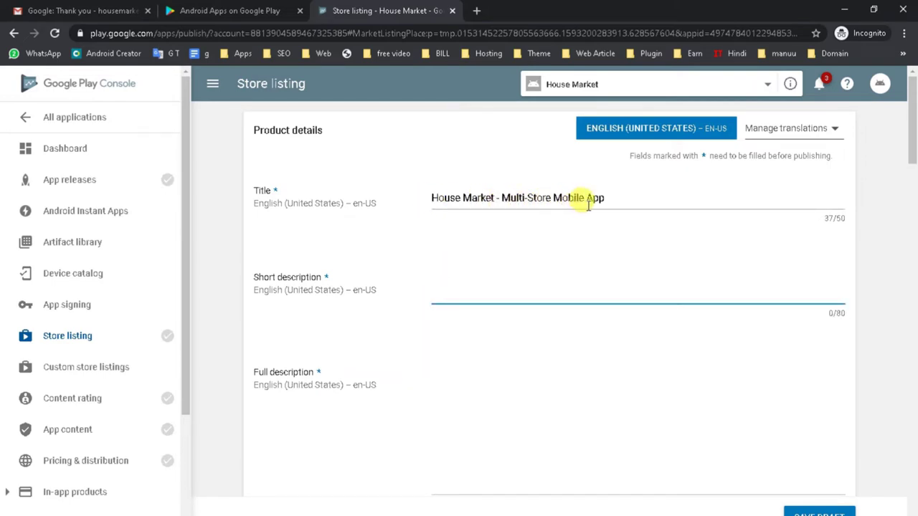
{"action": "left_click_drag", "start_coordinate": [608, 197], "coordinate": [427, 192]}
{"action": "left_click", "coordinate": [464, 293]}
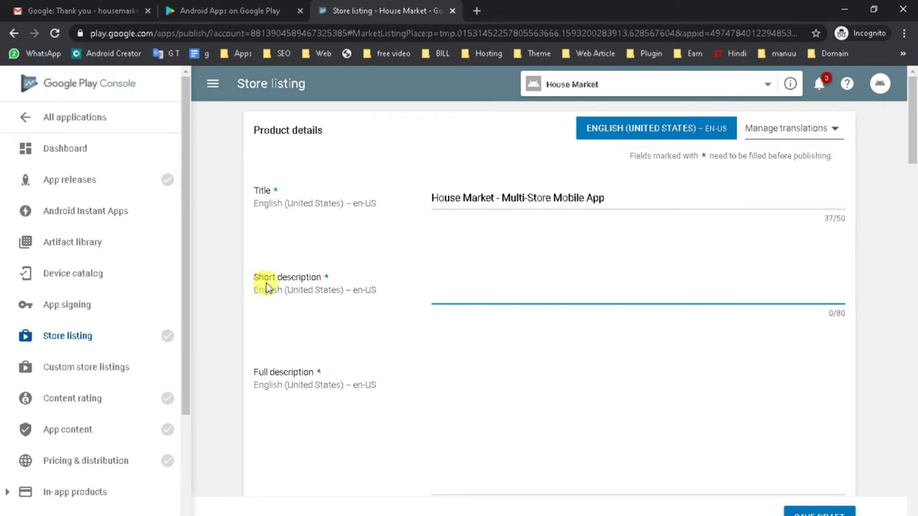
{"action": "mouse_move", "coordinate": [494, 510]}
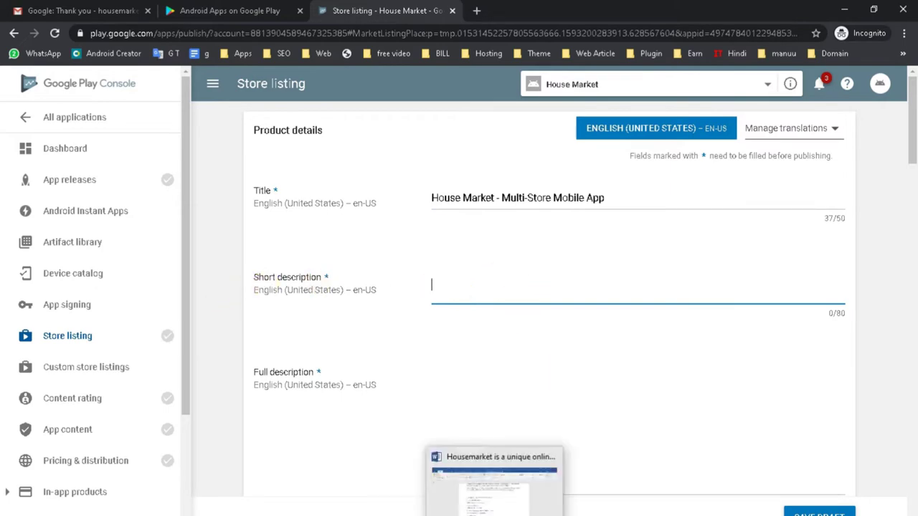
{"action": "left_click", "coordinate": [494, 488]}
Step: Copy the first three Housemarket intro paragraphs from Word and paste them into Full description
{"action": "scroll", "coordinate": [430, 286], "scroll_direction": "up", "scroll_amount": 5}
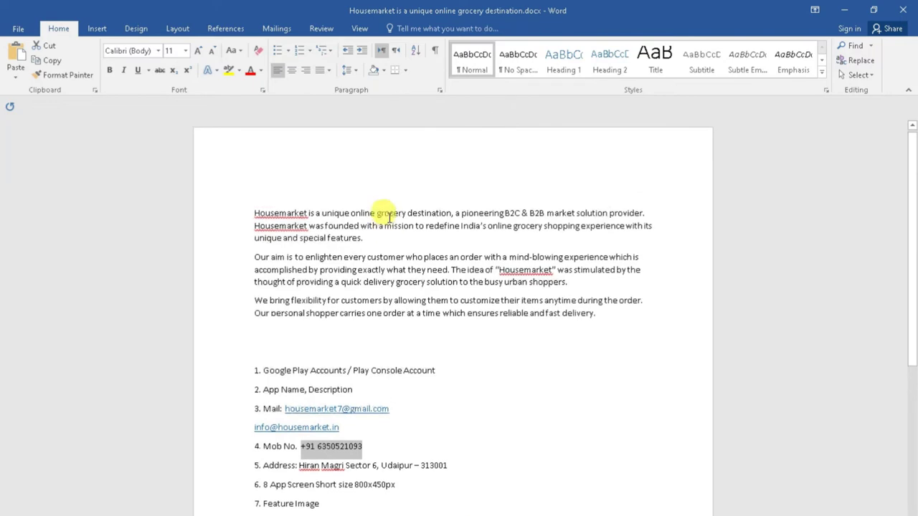
{"action": "left_click_drag", "start_coordinate": [253, 213], "coordinate": [635, 215]}
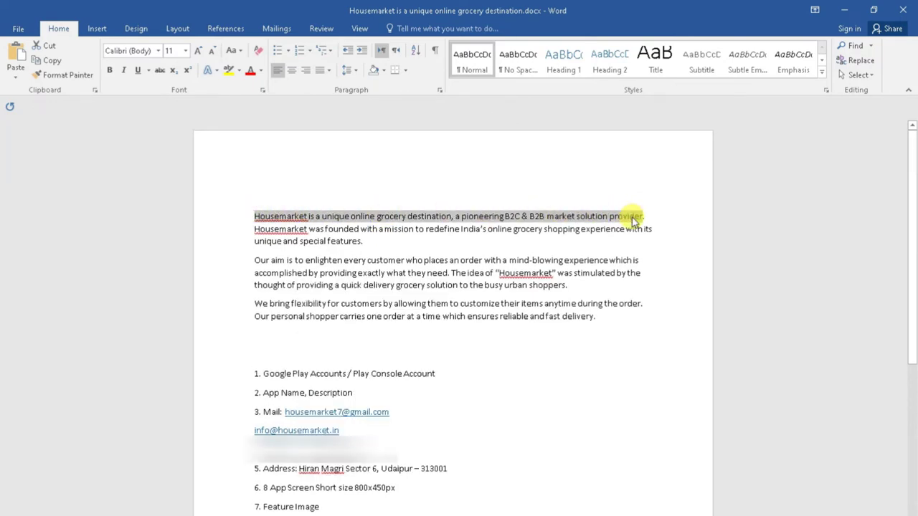
{"action": "triple_click", "coordinate": [252, 215]}
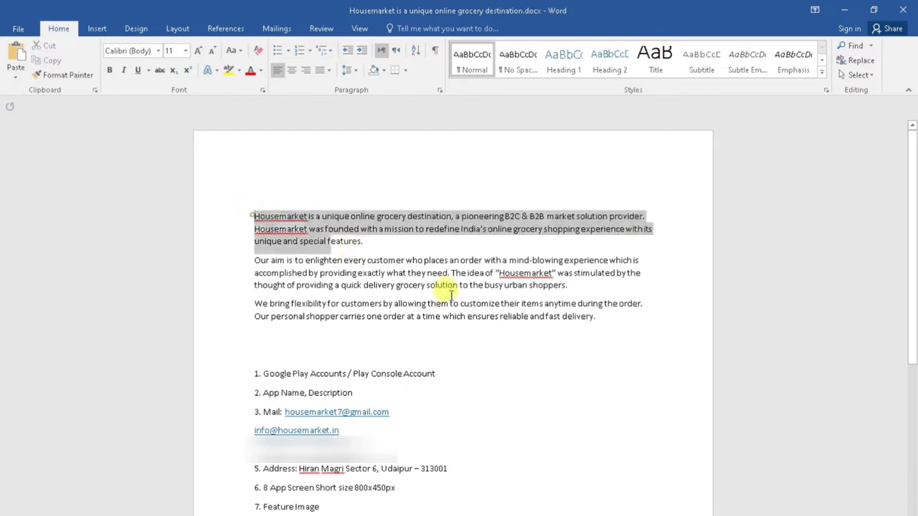
{"action": "left_click", "coordinate": [596, 316], "text": "shift"}
{"action": "key", "text": "ctrl+c"}
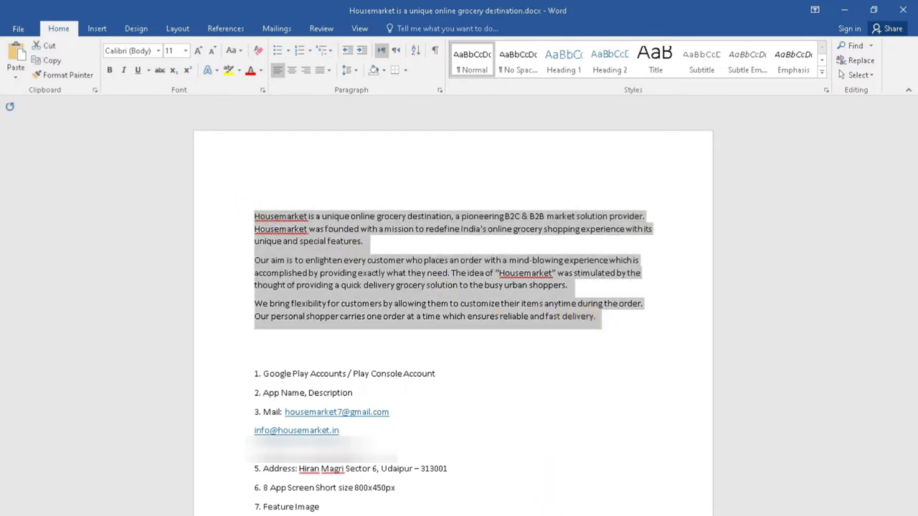
{"action": "left_click", "coordinate": [495, 510]}
{"action": "left_click", "coordinate": [456, 379]}
{"action": "key", "text": "ctrl+v"}
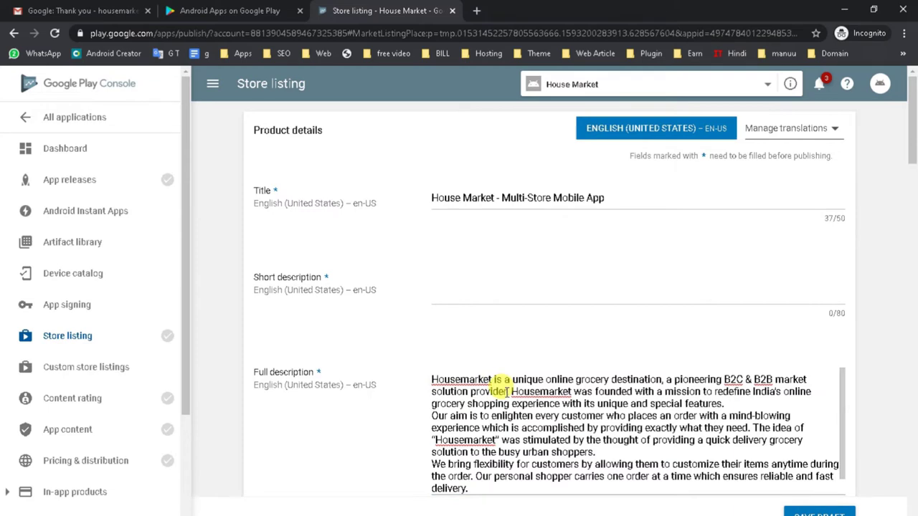
Step: Paste the full description's first sentence as the short description, changing 'a' to 'an' and ', a pioneering' to 'for'
{"action": "left_click_drag", "start_coordinate": [508, 391], "coordinate": [421, 382]}
{"action": "key", "text": "ctrl+c"}
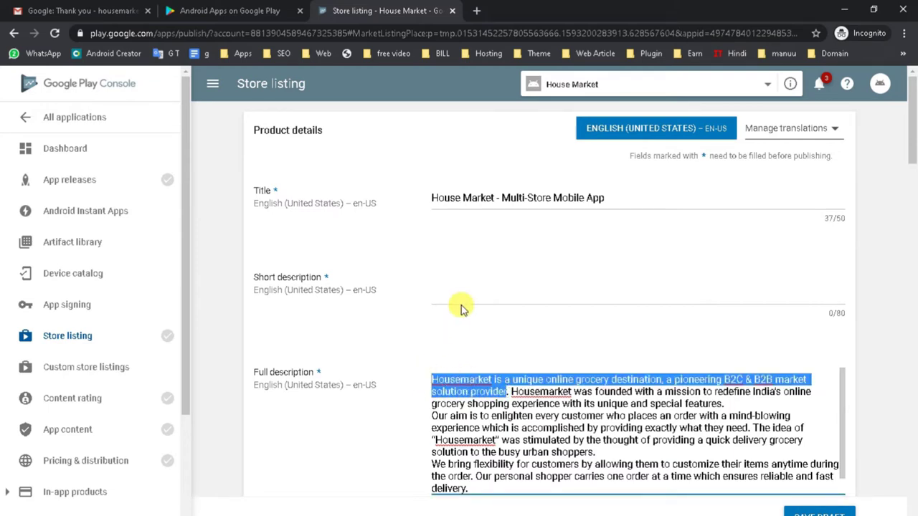
{"action": "left_click", "coordinate": [457, 288]}
{"action": "key", "text": "ctrl+v"}
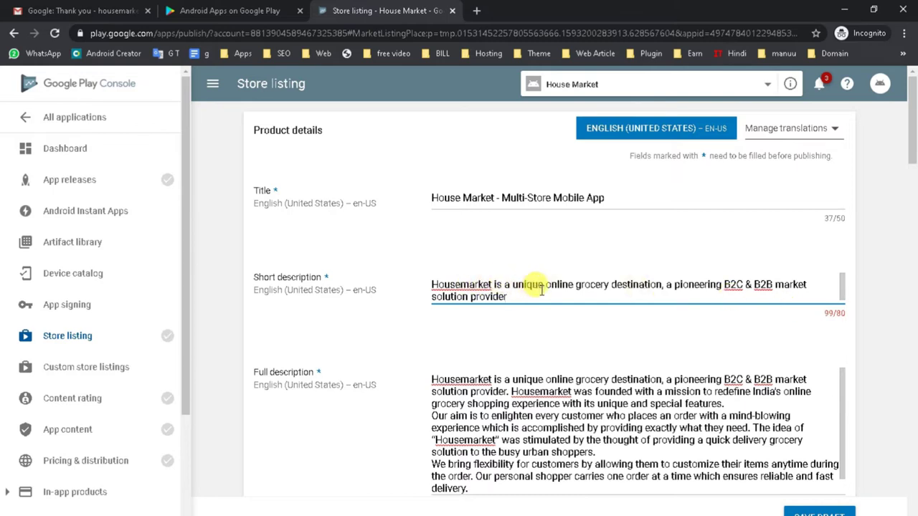
{"action": "left_click", "coordinate": [509, 285]}
{"action": "type", "text": "n"}
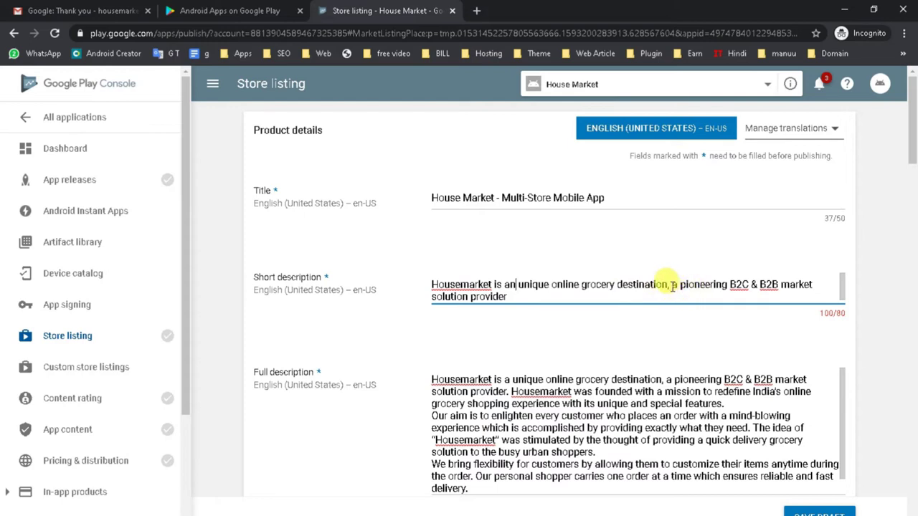
{"action": "left_click_drag", "start_coordinate": [668, 285], "coordinate": [725, 283]}
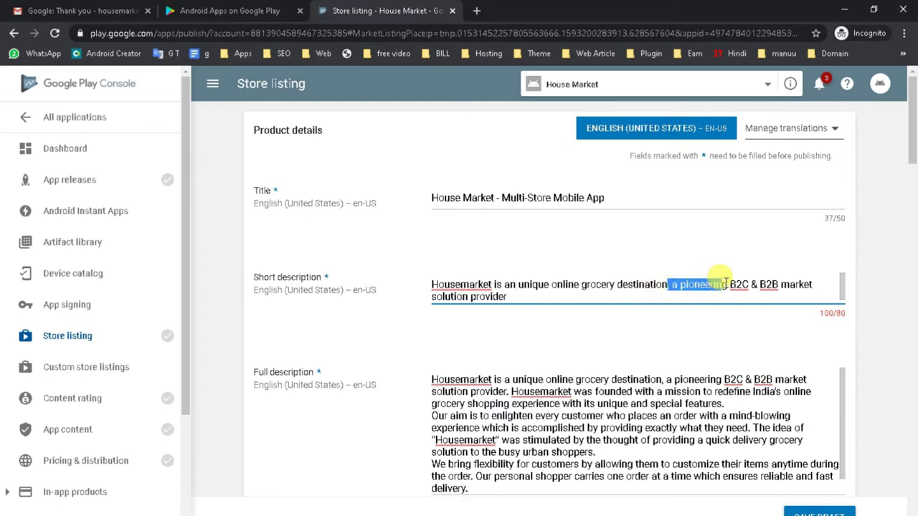
{"action": "type", "text": "for"}
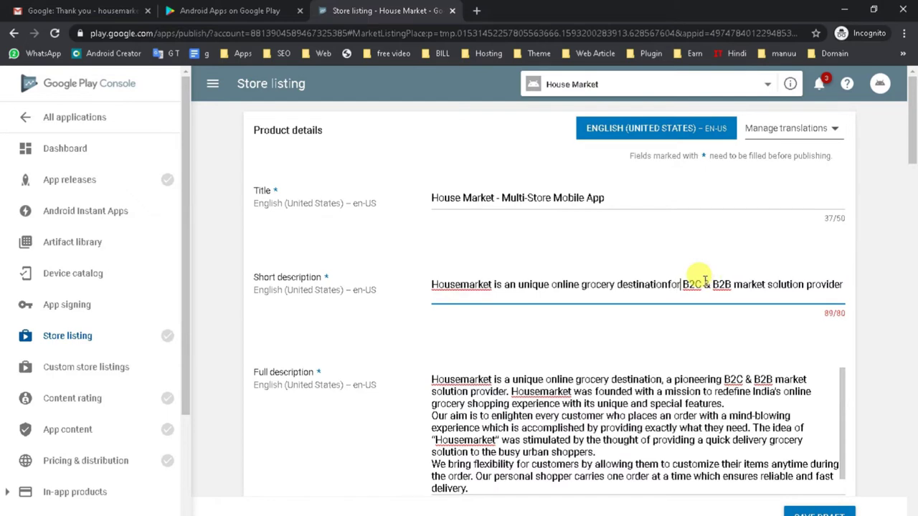
Step: Delete 'provider' and 'an' so the short description fits at 79/80 characters
{"action": "left_click", "coordinate": [666, 284]}
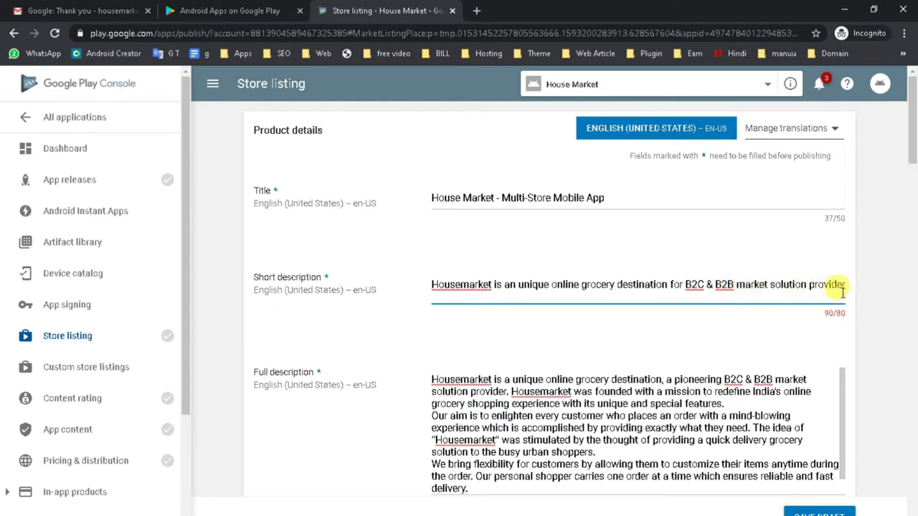
{"action": "left_click_drag", "start_coordinate": [808, 284], "coordinate": [846, 286]}
{"action": "key", "text": "BackSpace"}
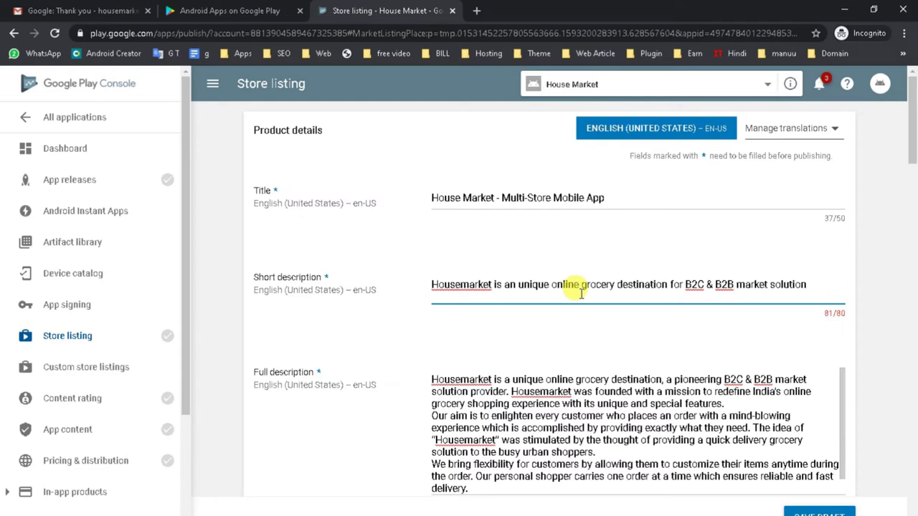
{"action": "double_click", "coordinate": [510, 284]}
{"action": "key", "text": "BackSpace"}
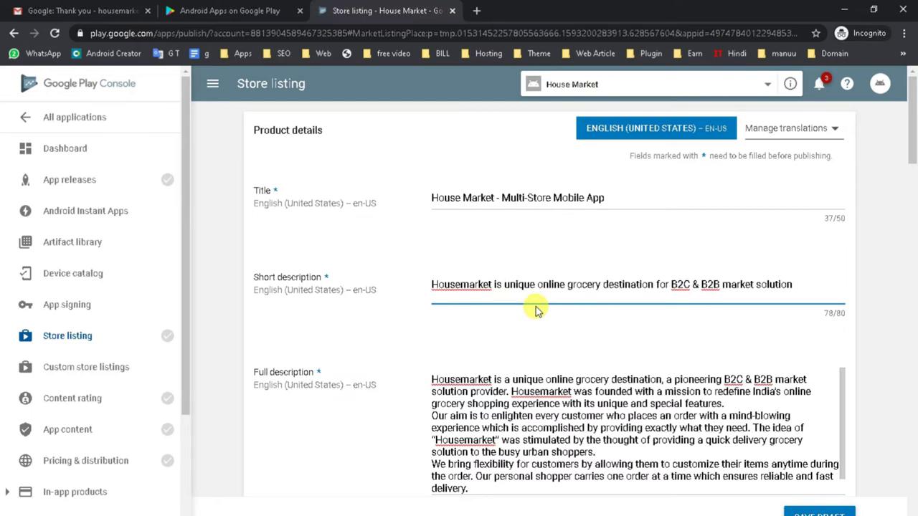
{"action": "left_click", "coordinate": [800, 282]}
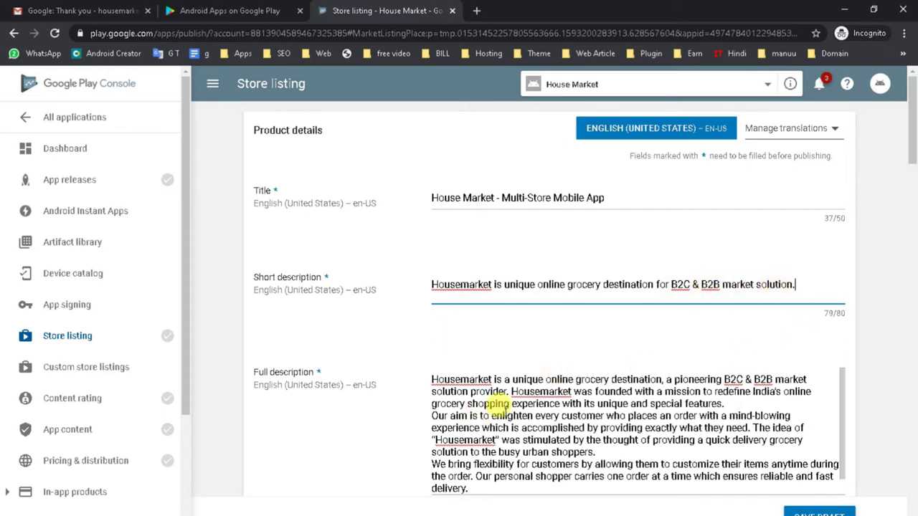
{"action": "scroll", "coordinate": [494, 409], "scroll_direction": "down", "scroll_amount": 1}
Step: Insert blank lines between the Full description paragraphs, bringing it to 711/4000 characters
{"action": "scroll", "coordinate": [506, 411], "scroll_direction": "up", "scroll_amount": 1}
{"action": "left_click", "coordinate": [725, 405]}
{"action": "key", "text": "Return"}
{"action": "scroll", "coordinate": [646, 423], "scroll_direction": "down", "scroll_amount": 2}
{"action": "left_click", "coordinate": [612, 429]}
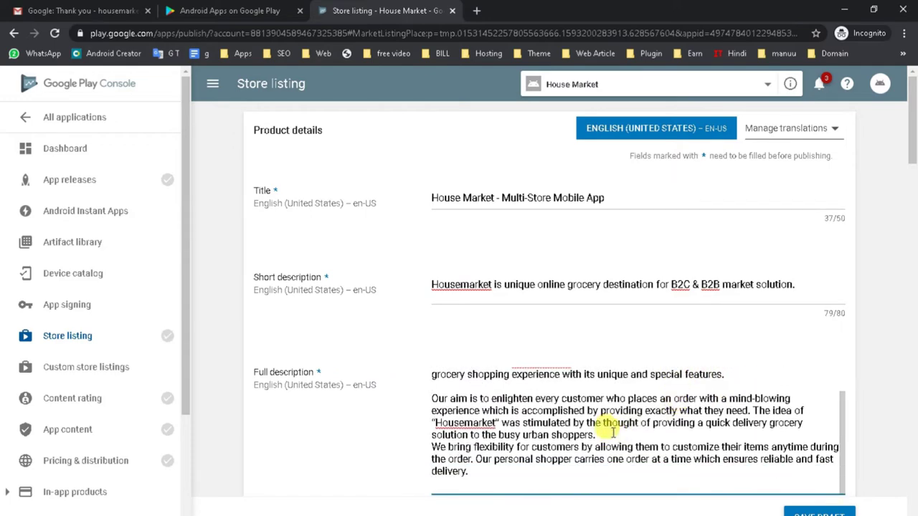
{"action": "key", "text": "Return"}
Step: Scroll down to the Graphic assets Hi-res icon upload box
{"action": "scroll", "coordinate": [615, 429], "scroll_direction": "down", "scroll_amount": 2}
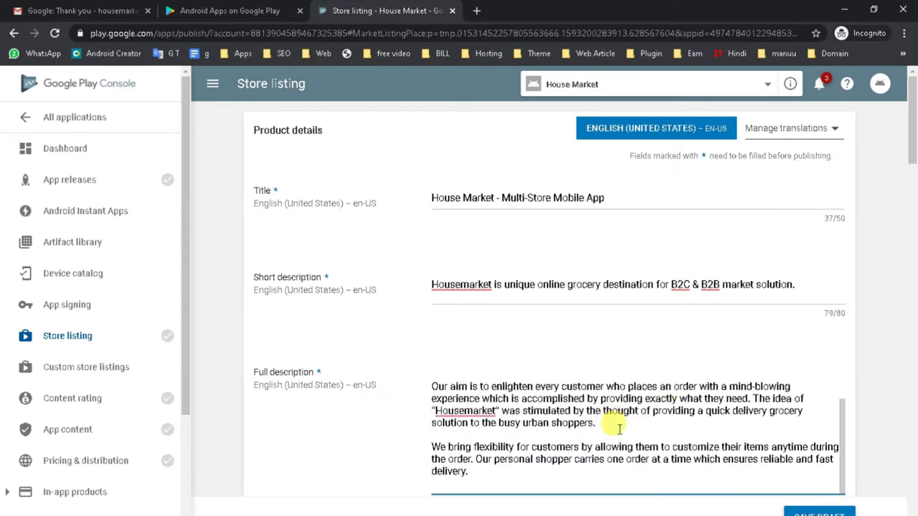
{"action": "scroll", "coordinate": [611, 429], "scroll_direction": "down", "scroll_amount": 2}
{"action": "scroll", "coordinate": [613, 428], "scroll_direction": "down", "scroll_amount": 3}
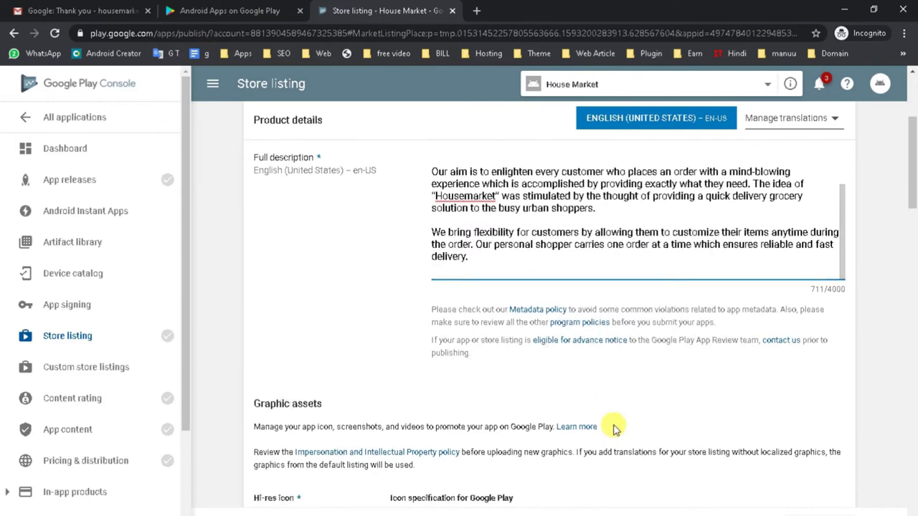
{"action": "scroll", "coordinate": [613, 428], "scroll_direction": "down", "scroll_amount": 2}
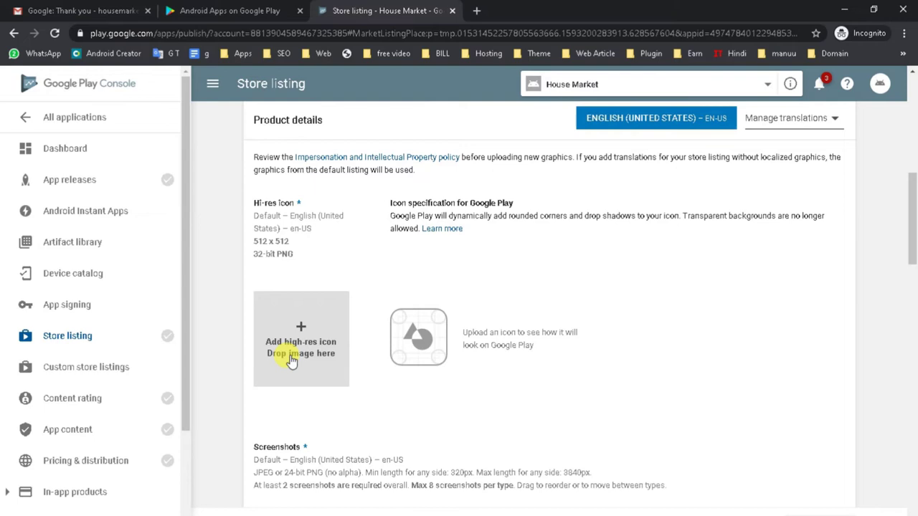
Step: Upload House Market logo (1).jpeg from G:\Website\April 2020\housemarket.in\logo as the hi-res icon; it's rejected as not 512 x 512
{"action": "left_click", "coordinate": [306, 354]}
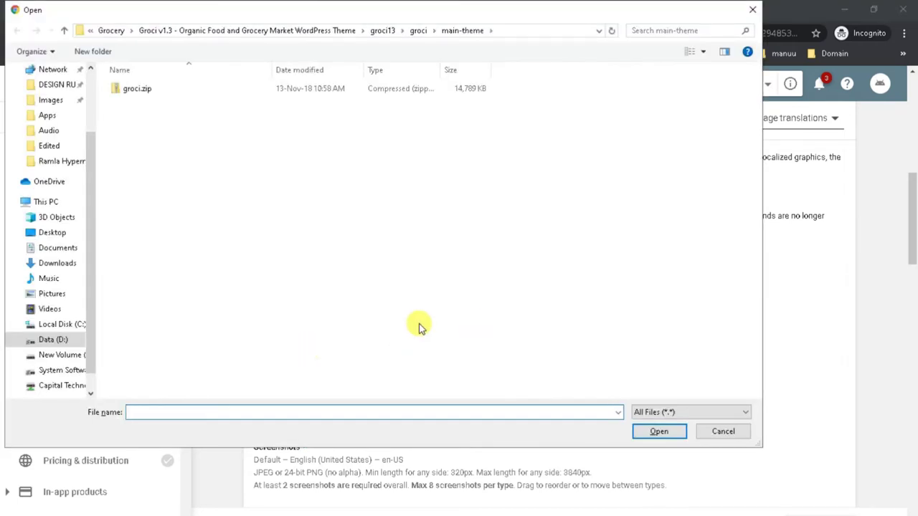
{"action": "left_click", "coordinate": [61, 370]}
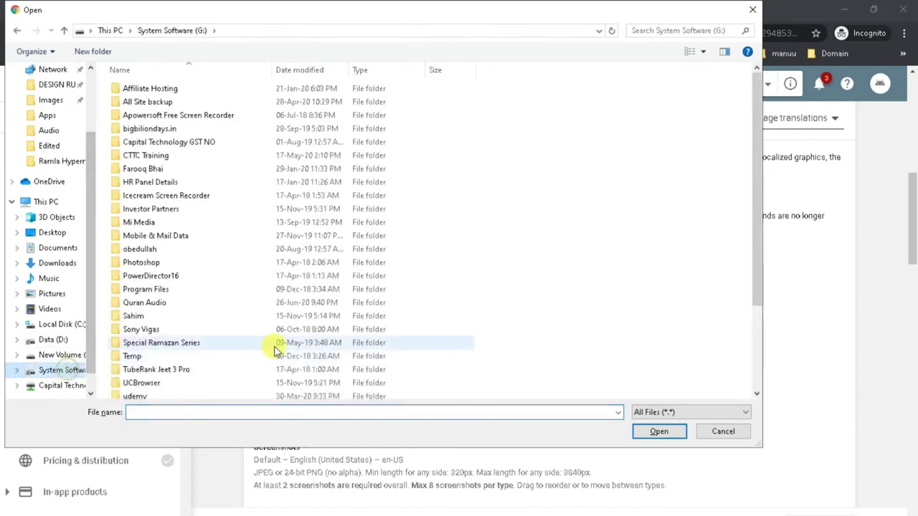
{"action": "scroll", "coordinate": [274, 349], "scroll_direction": "down", "scroll_amount": 3}
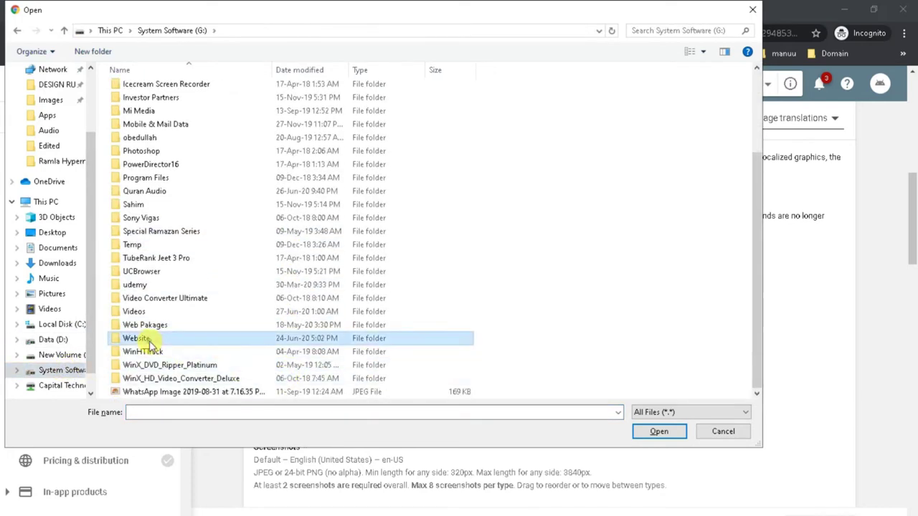
{"action": "double_click", "coordinate": [143, 339]}
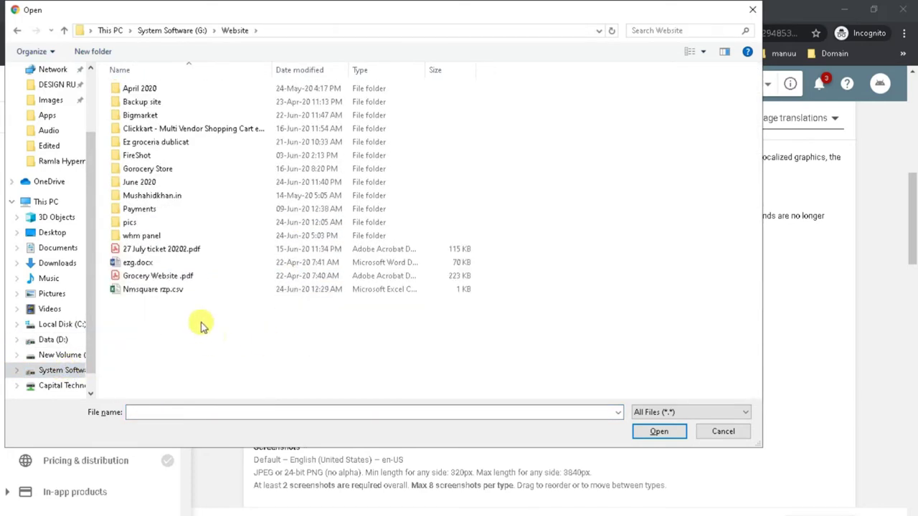
{"action": "double_click", "coordinate": [145, 89]}
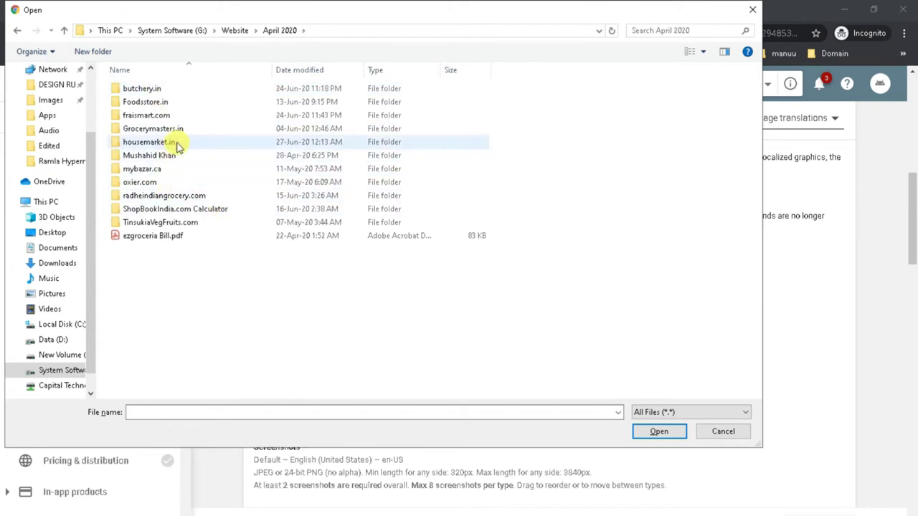
{"action": "double_click", "coordinate": [172, 143]}
{"action": "double_click", "coordinate": [286, 134]}
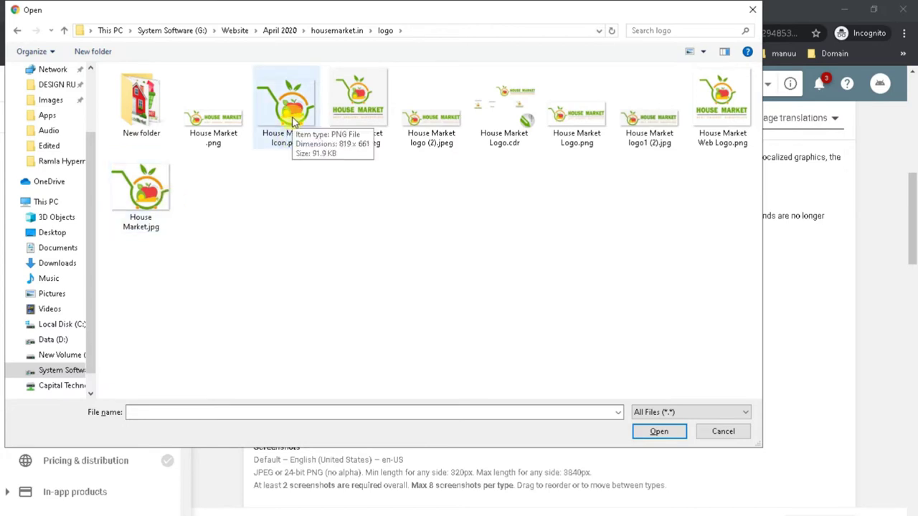
{"action": "double_click", "coordinate": [364, 117]}
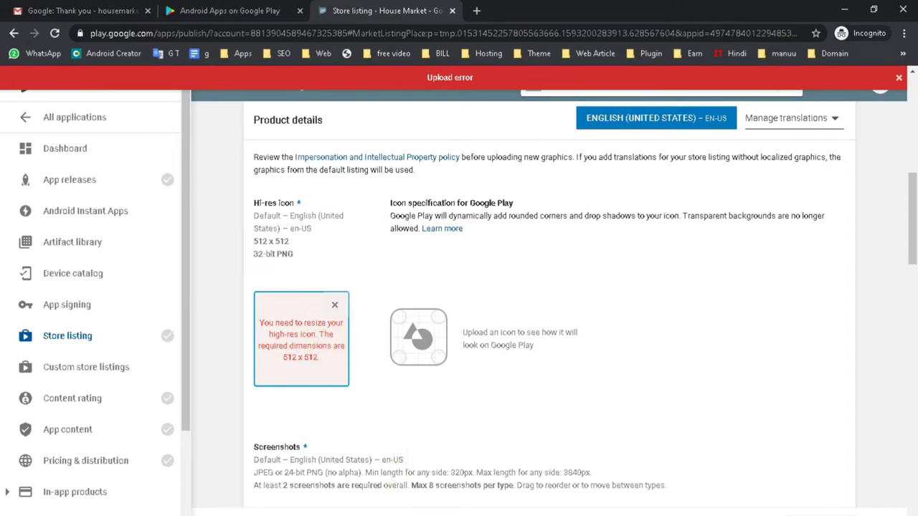
Step: Open the 513 x 513 House Market logo (1).jpeg from housemarket.in\logo with Adobe Photoshop CS6
{"action": "left_click", "coordinate": [531, 506]}
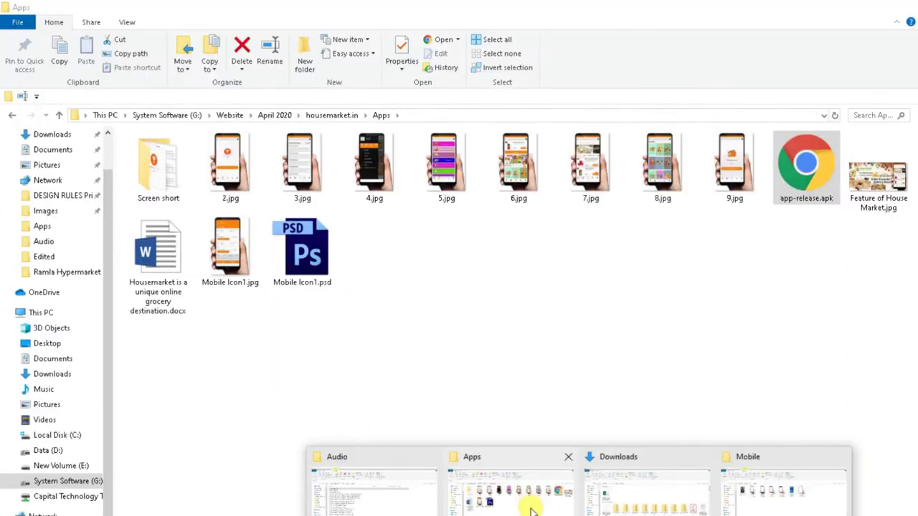
{"action": "left_click", "coordinate": [283, 115]}
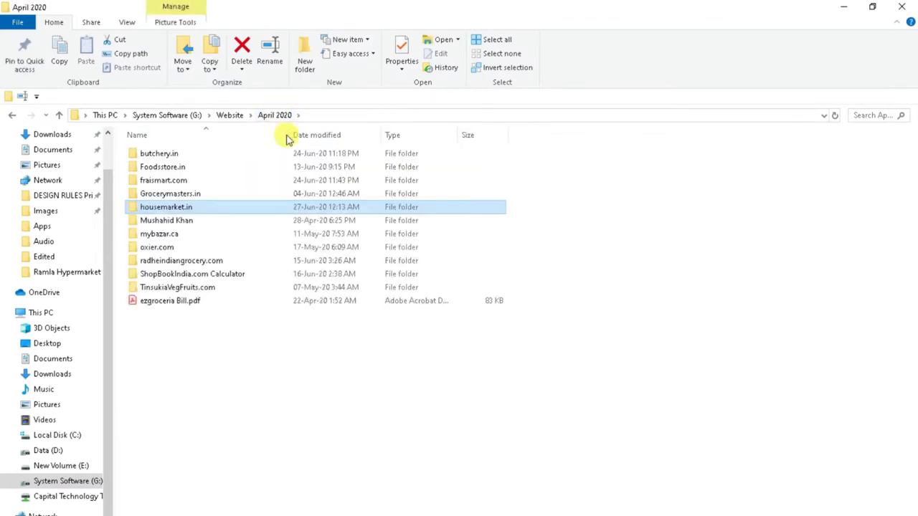
{"action": "double_click", "coordinate": [208, 205]}
{"action": "double_click", "coordinate": [302, 175]}
{"action": "left_click", "coordinate": [402, 272]}
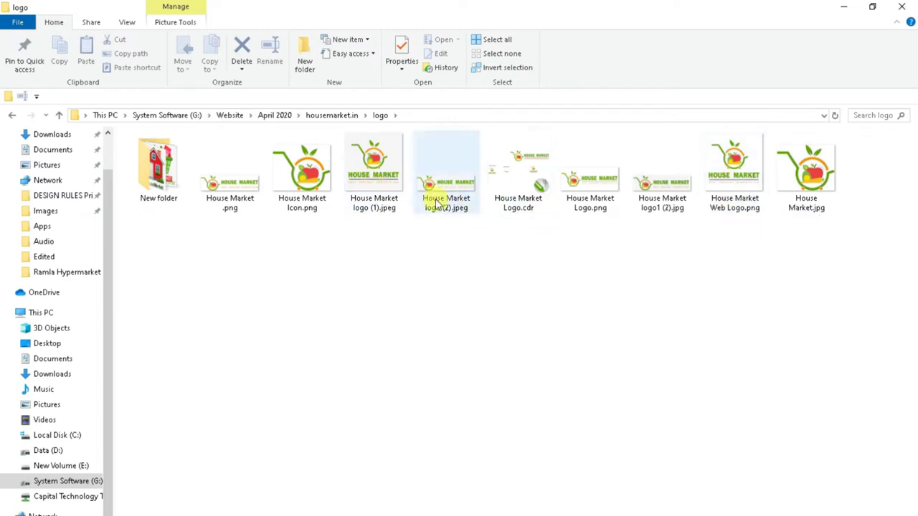
{"action": "left_click", "coordinate": [370, 185]}
{"action": "right_click", "coordinate": [370, 183]}
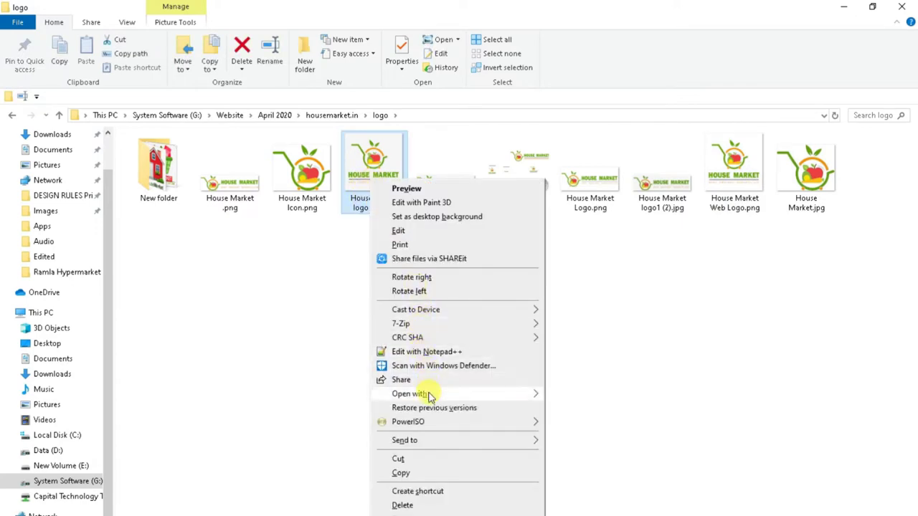
{"action": "mouse_move", "coordinate": [459, 395]}
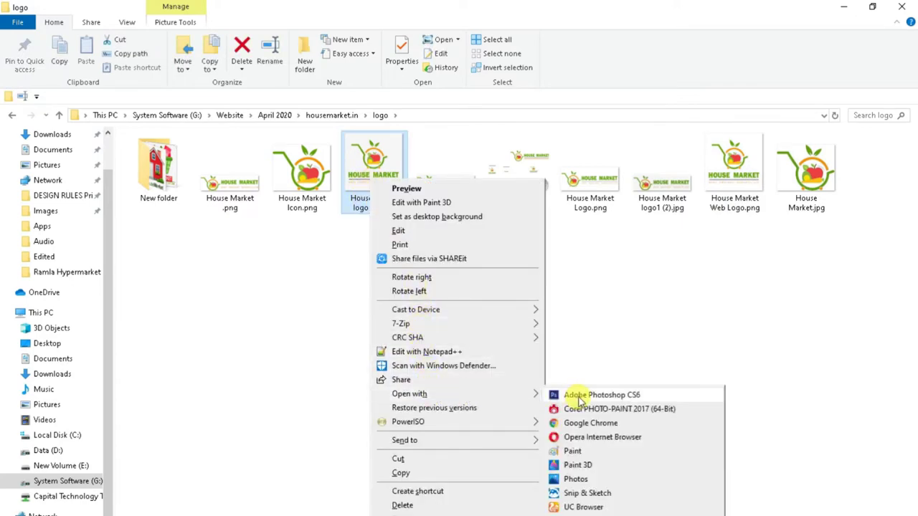
{"action": "left_click", "coordinate": [579, 398]}
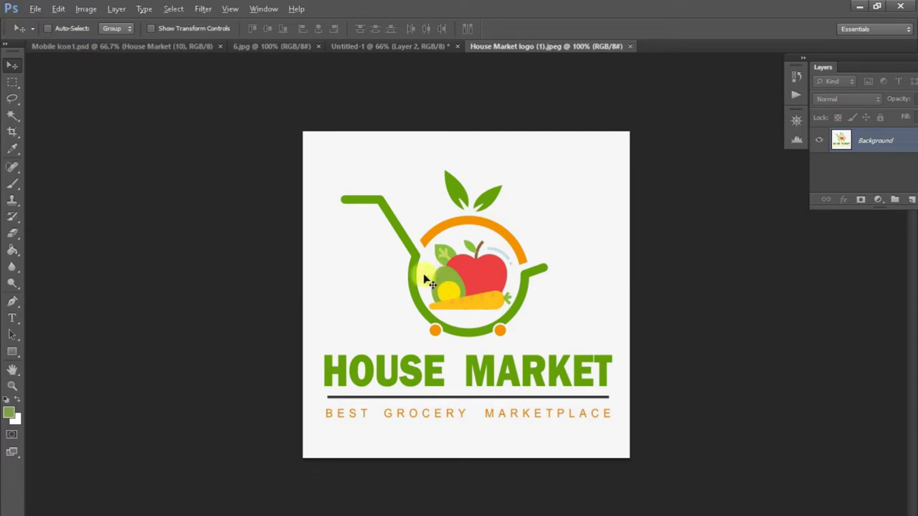
Step: Resize the logo to 512 x 512 pixels at 300 resolution
{"action": "key", "text": "ctrl+alt+i"}
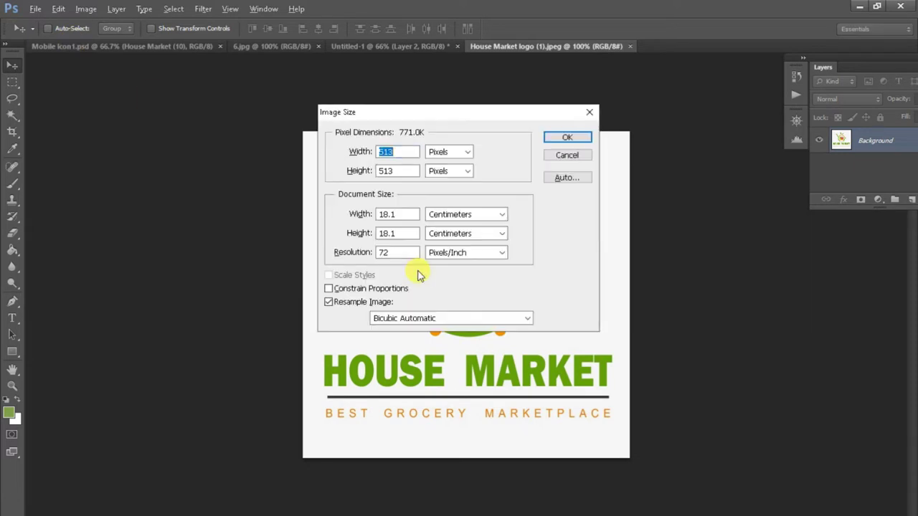
{"action": "double_click", "coordinate": [391, 253]}
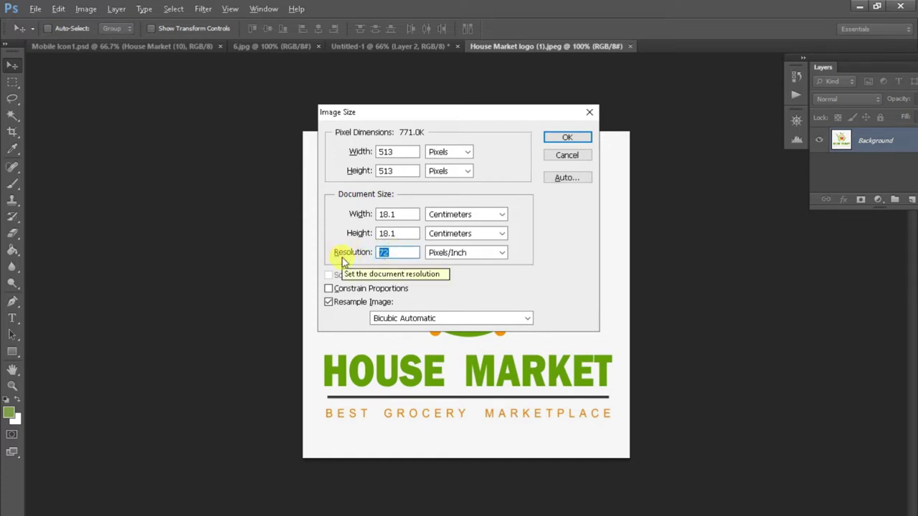
{"action": "type", "text": "300"}
{"action": "double_click", "coordinate": [405, 152]}
{"action": "type", "text": "512"}
{"action": "double_click", "coordinate": [390, 170]}
{"action": "type", "text": "812"}
{"action": "key", "text": "BackSpace"}
{"action": "key", "text": "BackSpace"}
{"action": "key", "text": "BackSpace"}
{"action": "type", "text": "812"}
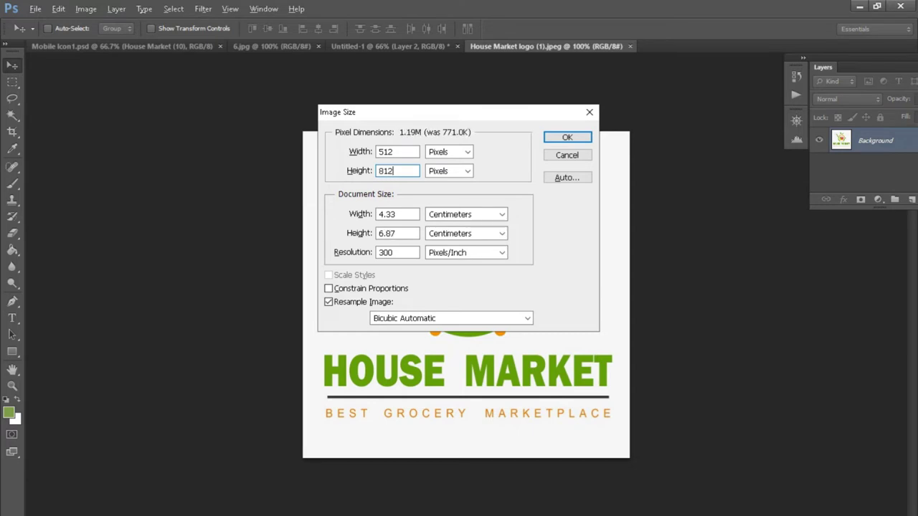
{"action": "key", "text": "BackSpace"}
{"action": "key", "text": "BackSpace"}
{"action": "key", "text": "BackSpace"}
{"action": "type", "text": "512"}
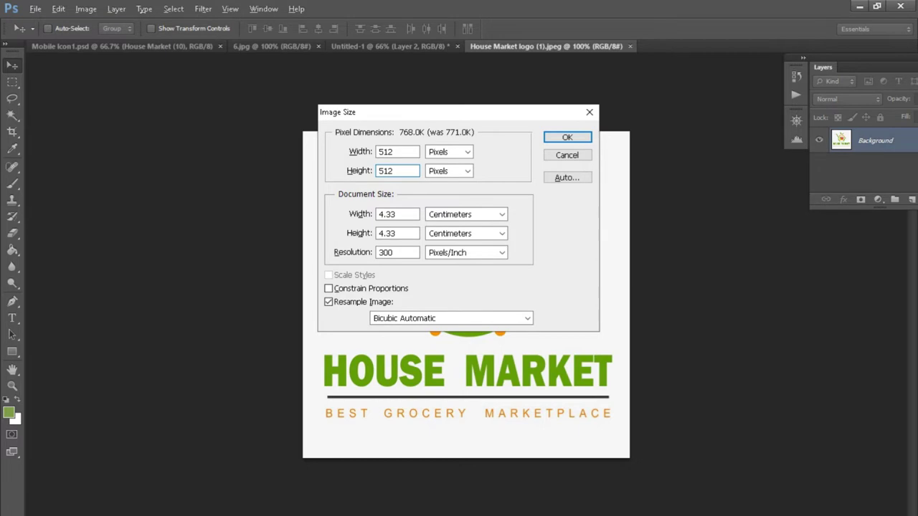
{"action": "key", "text": "Return"}
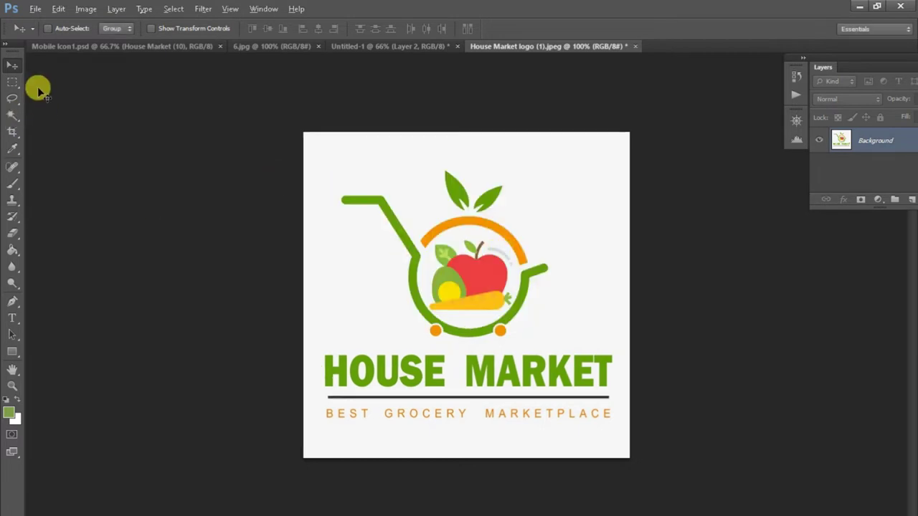
Step: Save the resized logo as House Market logo (1).jpg at JPEG quality 12
{"action": "left_click", "coordinate": [34, 9]}
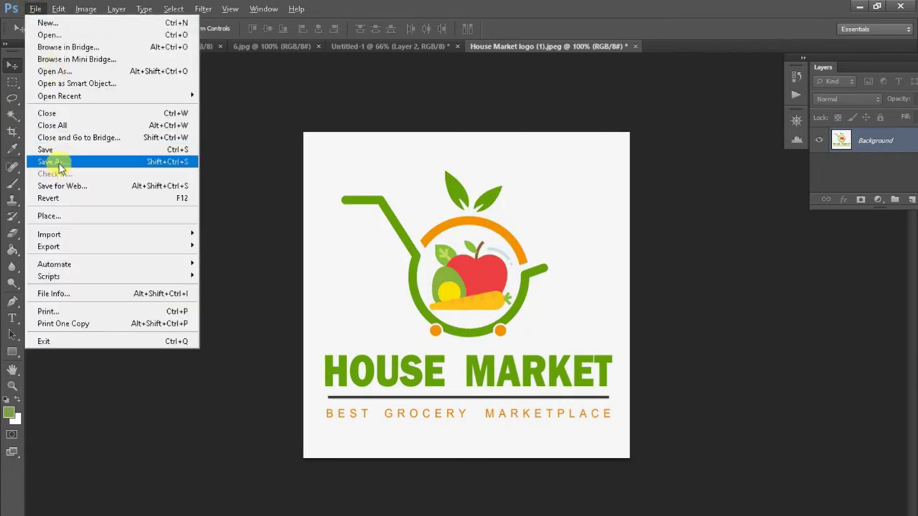
{"action": "left_click", "coordinate": [56, 162]}
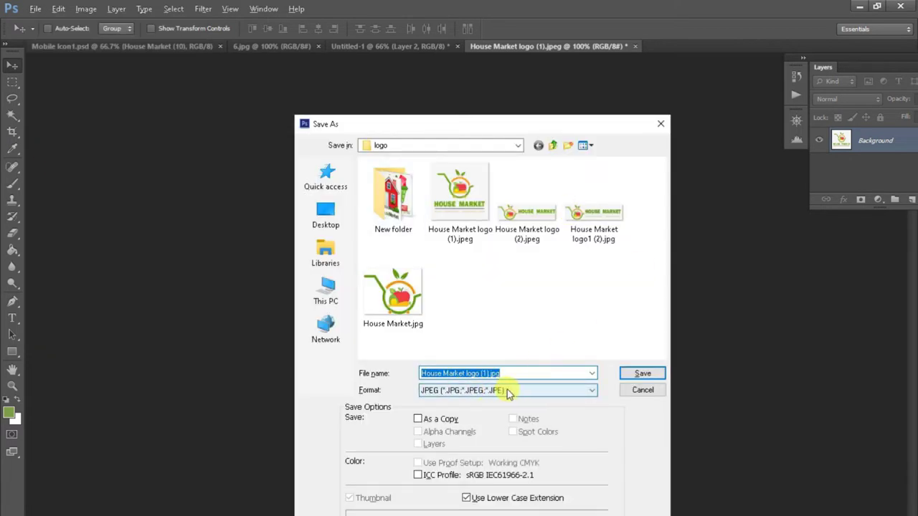
{"action": "left_click", "coordinate": [631, 374]}
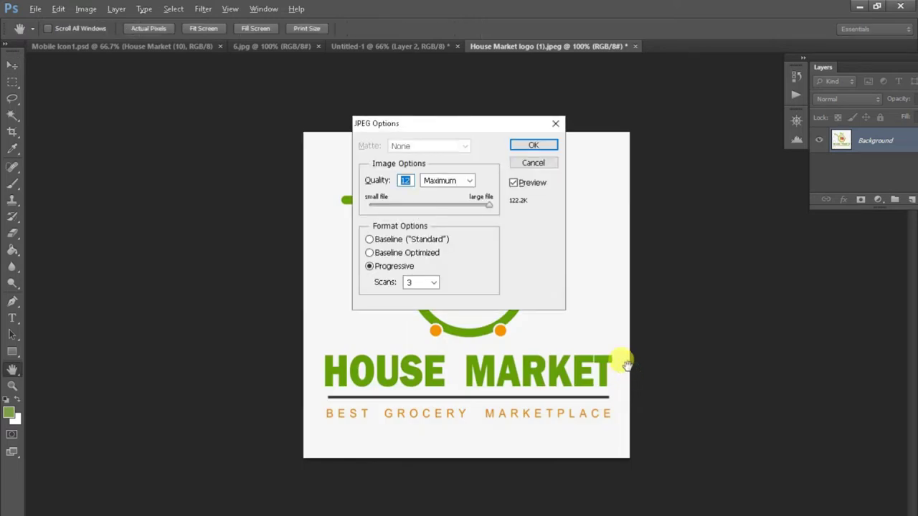
{"action": "left_click", "coordinate": [534, 145]}
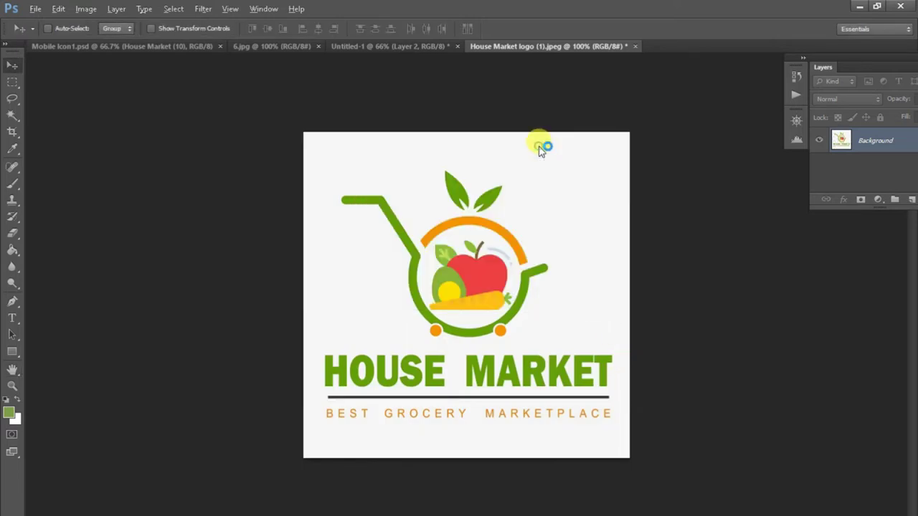
{"action": "left_click", "coordinate": [459, 515]}
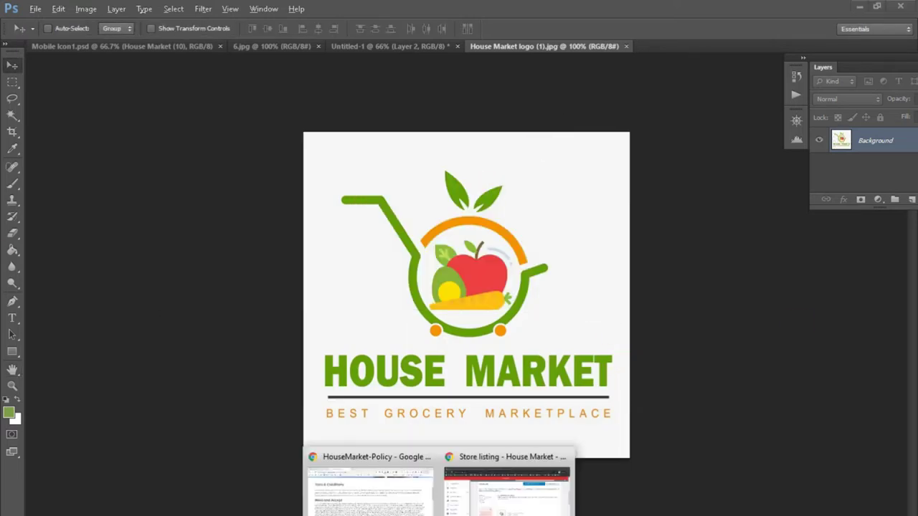
Step: Dismiss the hi-res icon upload error, cancel the new file picker, and return to Photoshop
{"action": "left_click", "coordinate": [486, 508]}
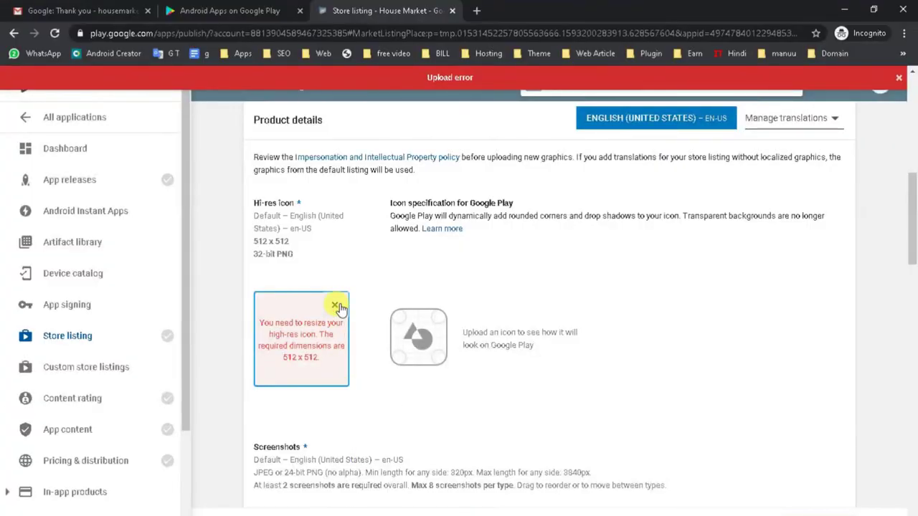
{"action": "left_click", "coordinate": [310, 329]}
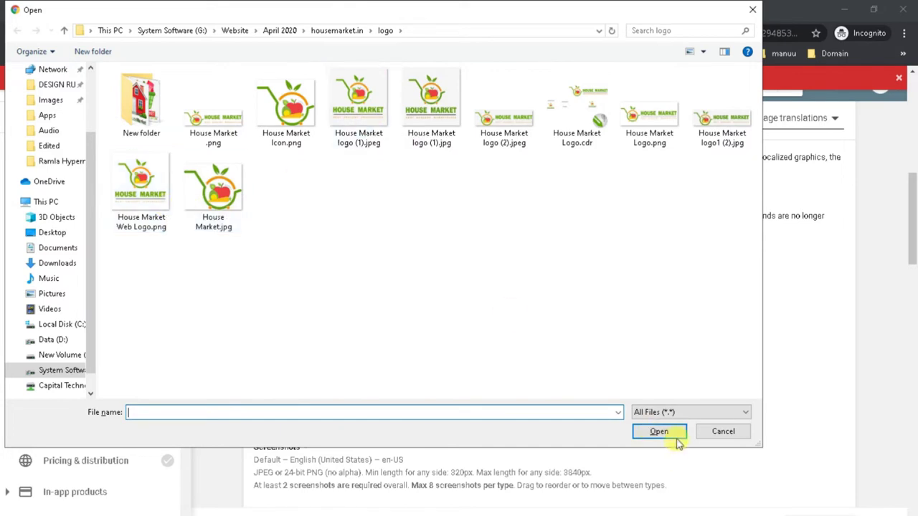
{"action": "left_click", "coordinate": [721, 431]}
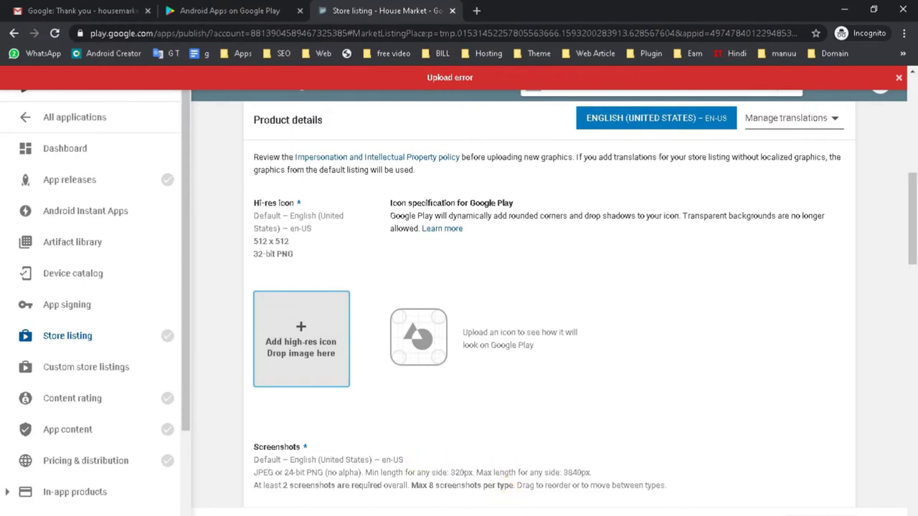
{"action": "key", "text": "alt+Tab"}
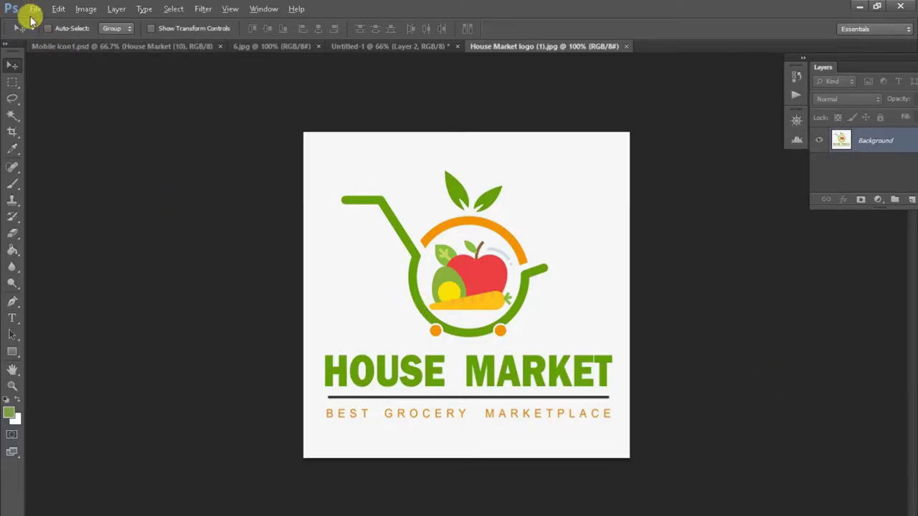
Step: Confirm the logo is 512 x 512 and save it as House Market logo.jpg at JPEG quality 12
{"action": "key", "text": "ctrl+alt+i"}
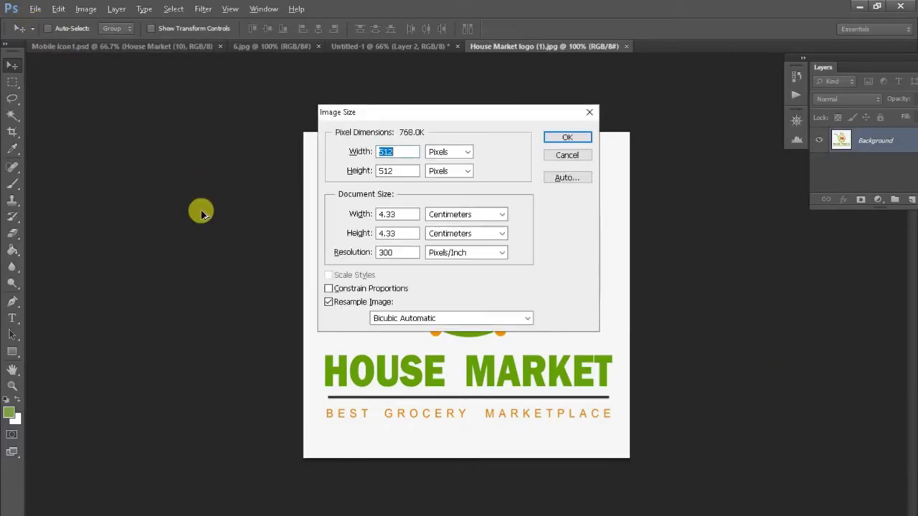
{"action": "left_click", "coordinate": [588, 115]}
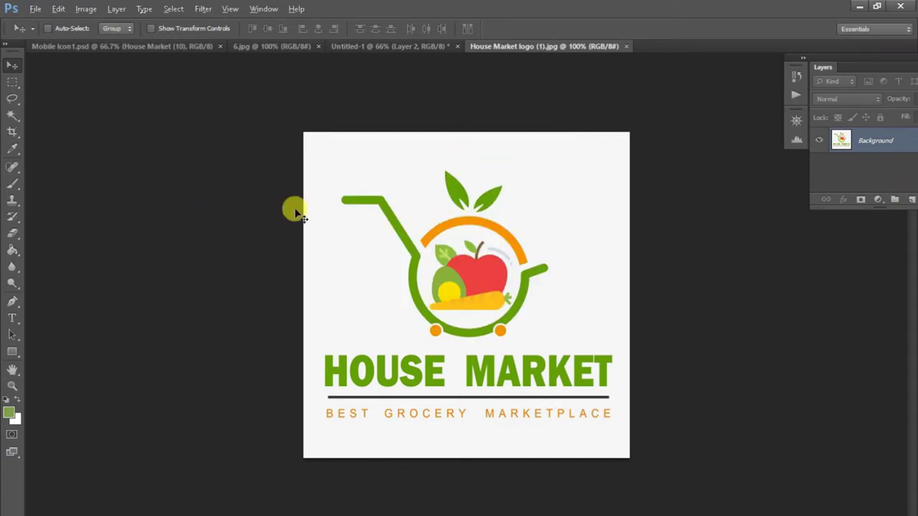
{"action": "left_click", "coordinate": [41, 9]}
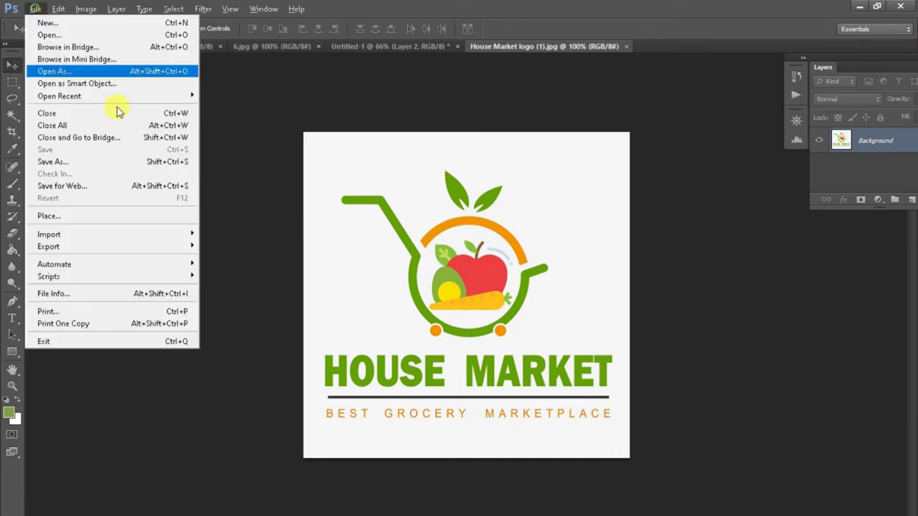
{"action": "left_click", "coordinate": [91, 161]}
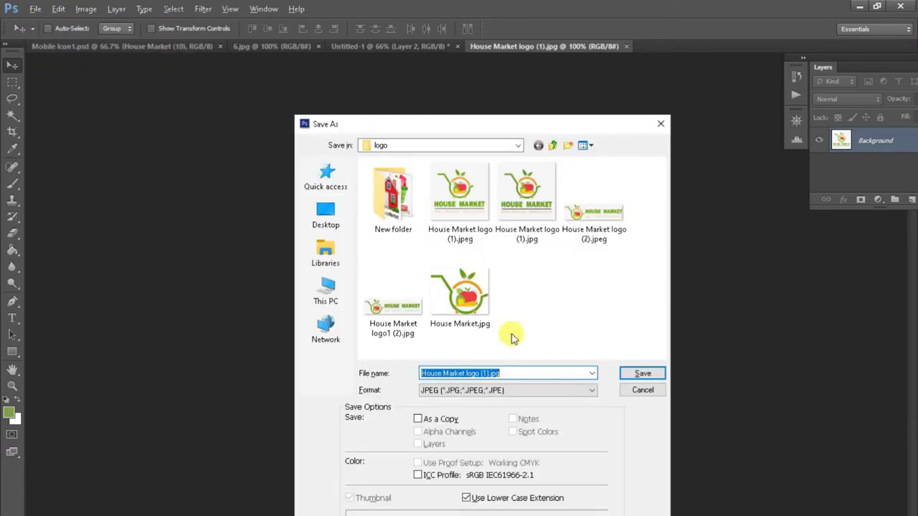
{"action": "left_click", "coordinate": [514, 373]}
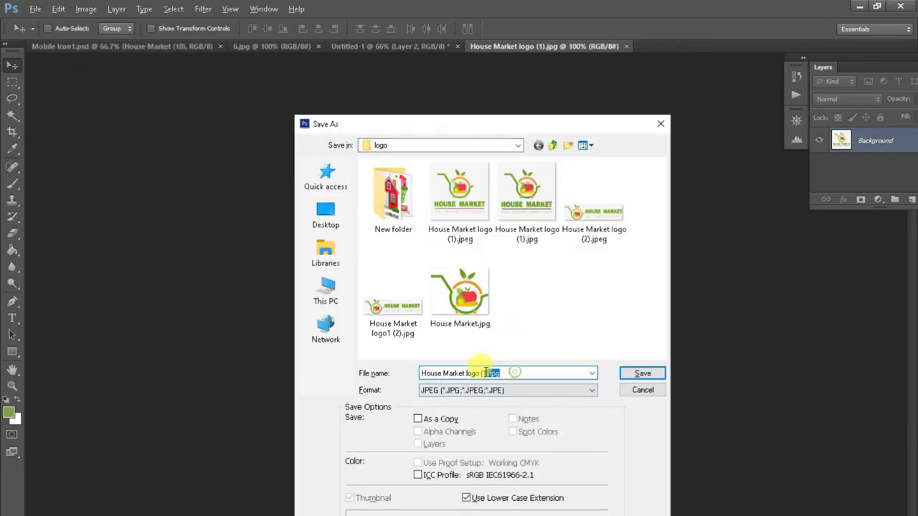
{"action": "key", "text": "BackSpace"}
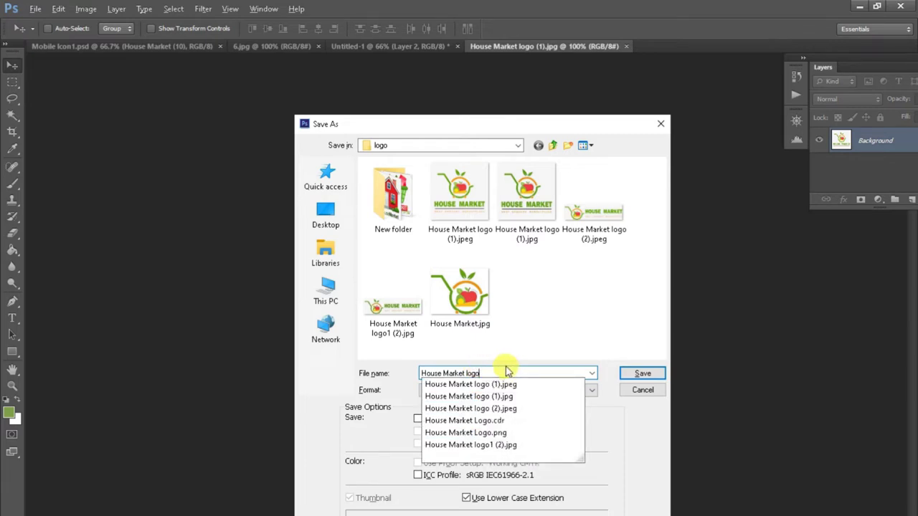
{"action": "left_click", "coordinate": [641, 373]}
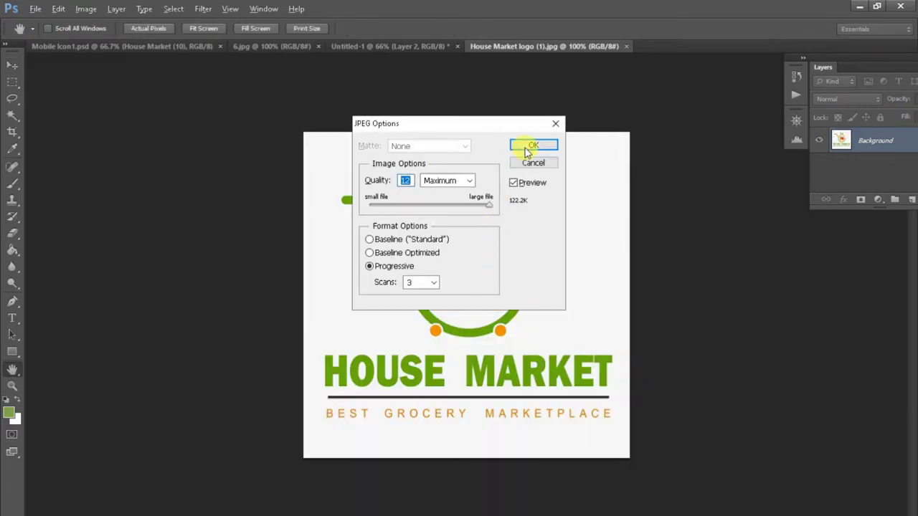
{"action": "left_click", "coordinate": [527, 150]}
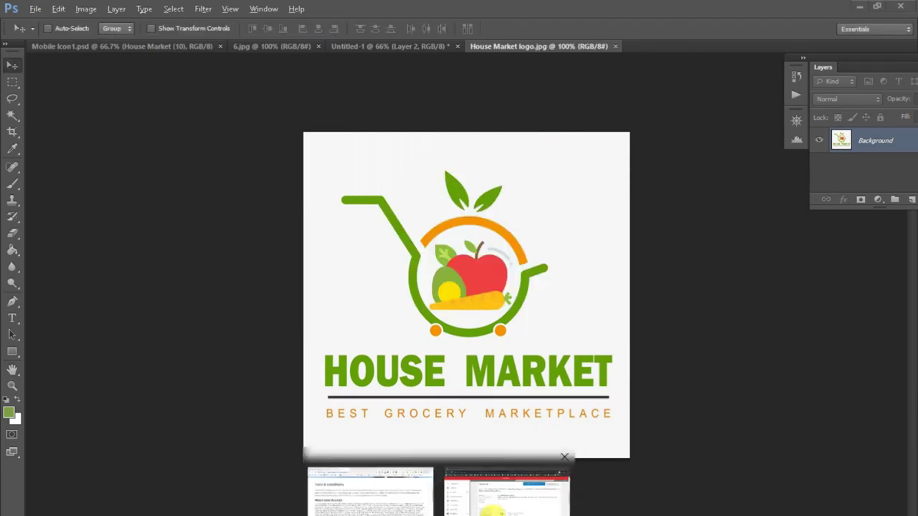
{"action": "left_click", "coordinate": [494, 502]}
Step: Upload House Market logo.jpg as the hi-res icon and review its Google Play preview
{"action": "left_click", "coordinate": [301, 326]}
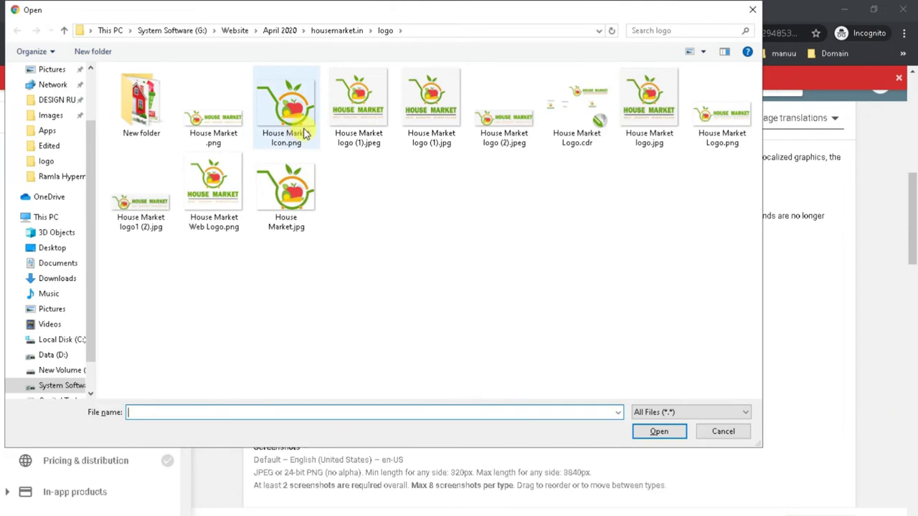
{"action": "double_click", "coordinate": [649, 115]}
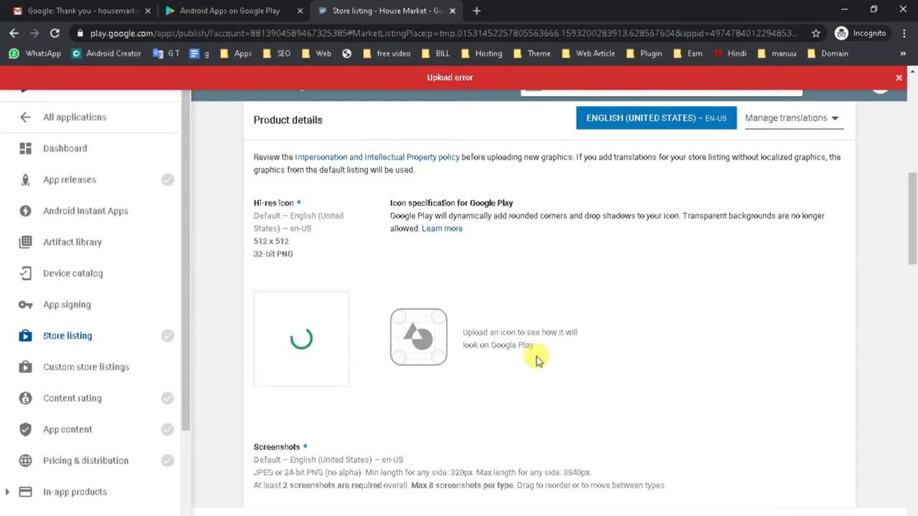
{"action": "scroll", "coordinate": [538, 361], "scroll_direction": "down", "scroll_amount": 2}
{"action": "scroll", "coordinate": [537, 356], "scroll_direction": "down", "scroll_amount": 3}
{"action": "scroll", "coordinate": [536, 356], "scroll_direction": "up", "scroll_amount": 3}
{"action": "scroll", "coordinate": [536, 356], "scroll_direction": "down", "scroll_amount": 3}
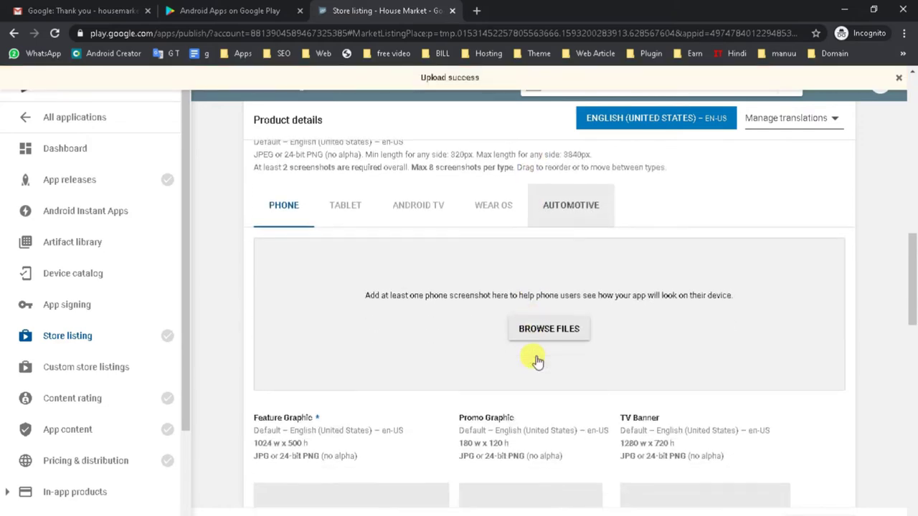
{"action": "scroll", "coordinate": [536, 359], "scroll_direction": "up", "scroll_amount": 3}
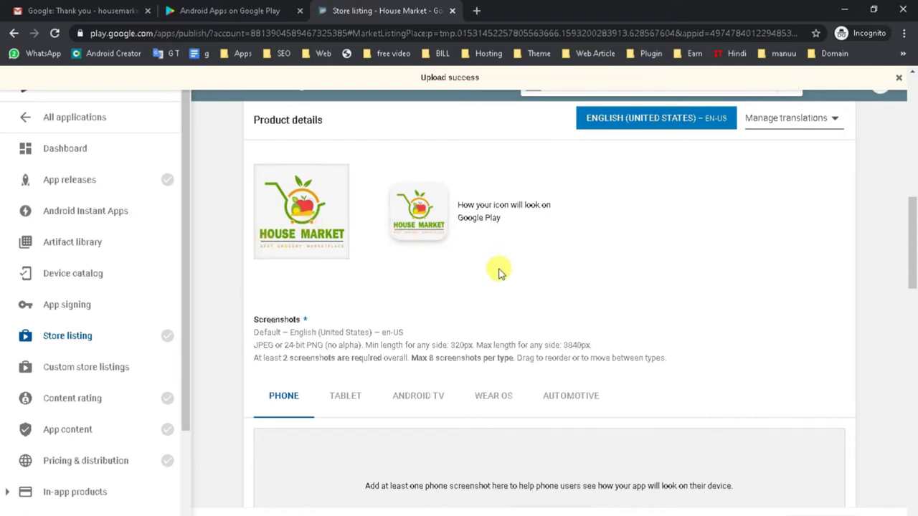
{"action": "scroll", "coordinate": [400, 287], "scroll_direction": "down", "scroll_amount": 3}
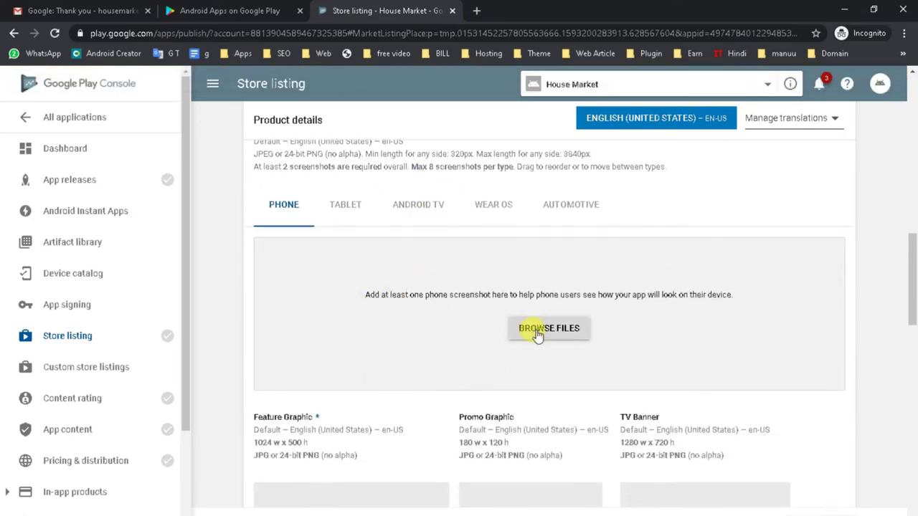
Step: Upload 2–9.jpg and Mobile Icon1.jpg from housemarket.in > Apps as phone screenshots
{"action": "left_click", "coordinate": [549, 328]}
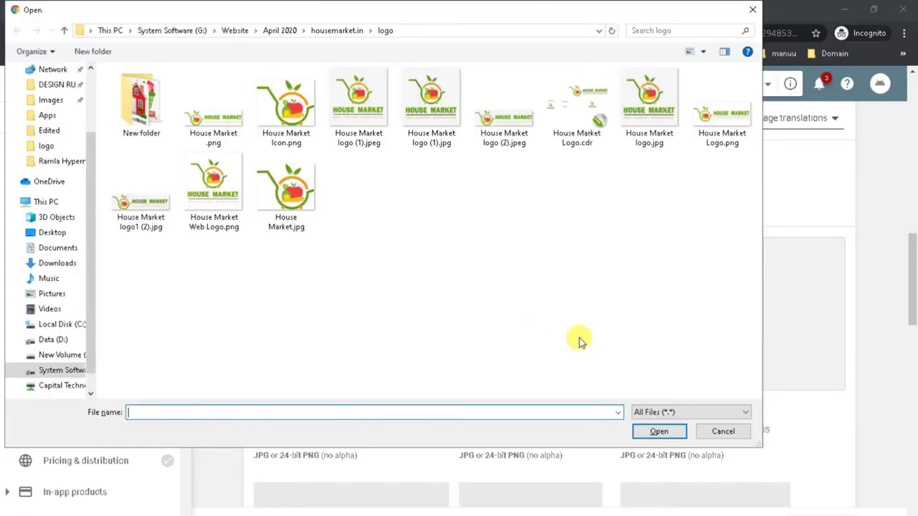
{"action": "left_click", "coordinate": [280, 30]}
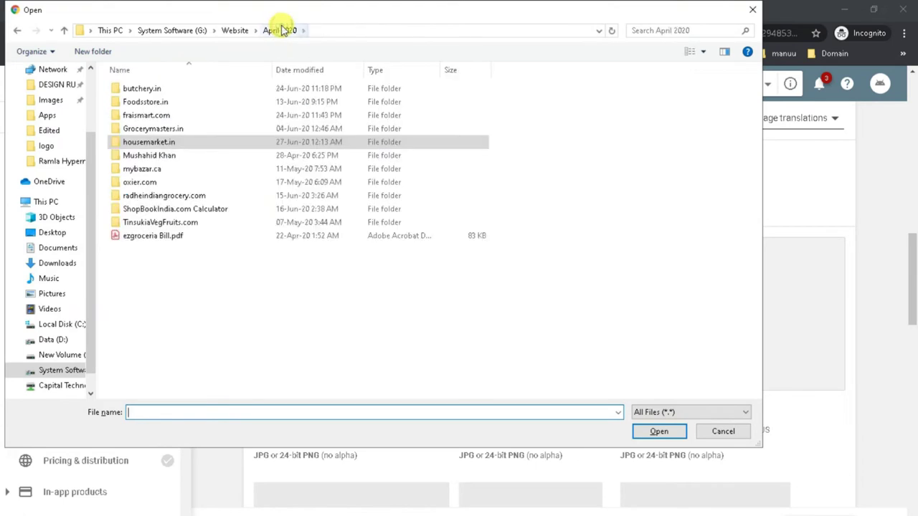
{"action": "double_click", "coordinate": [170, 146]}
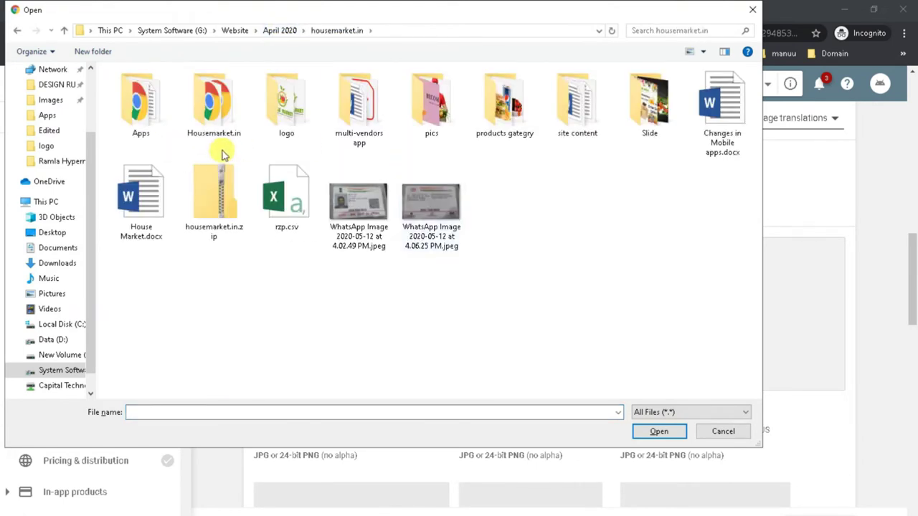
{"action": "double_click", "coordinate": [153, 131]}
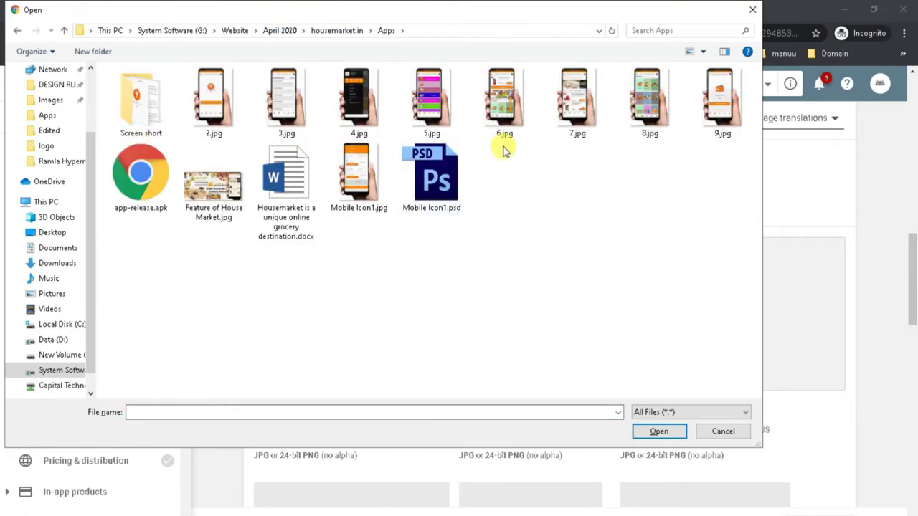
{"action": "left_click", "coordinate": [213, 108]}
{"action": "left_click", "coordinate": [285, 108], "text": "ctrl"}
{"action": "left_click", "coordinate": [358, 107], "text": "ctrl"}
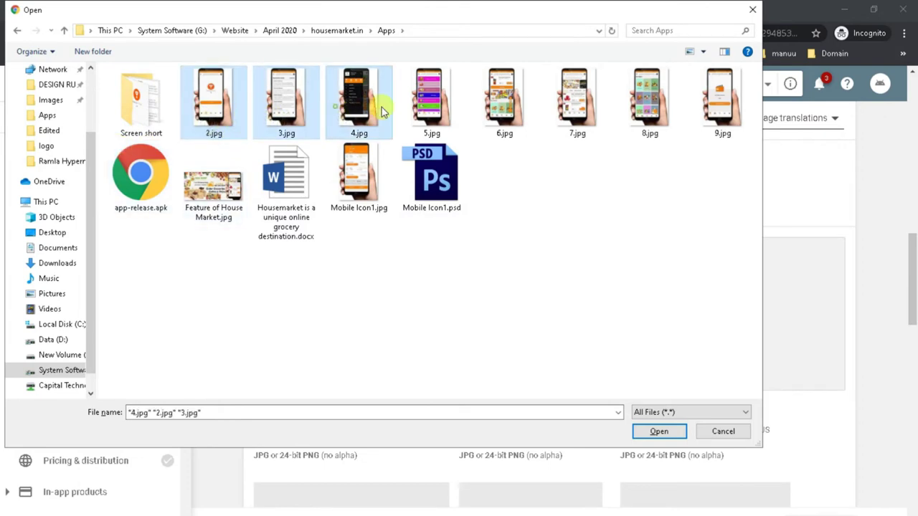
{"action": "left_click", "coordinate": [430, 108], "text": "ctrl"}
{"action": "left_click", "coordinate": [518, 114], "text": "ctrl"}
{"action": "left_click", "coordinate": [577, 108], "text": "ctrl"}
{"action": "left_click", "coordinate": [650, 111], "text": "ctrl"}
{"action": "left_click", "coordinate": [719, 114], "text": "ctrl"}
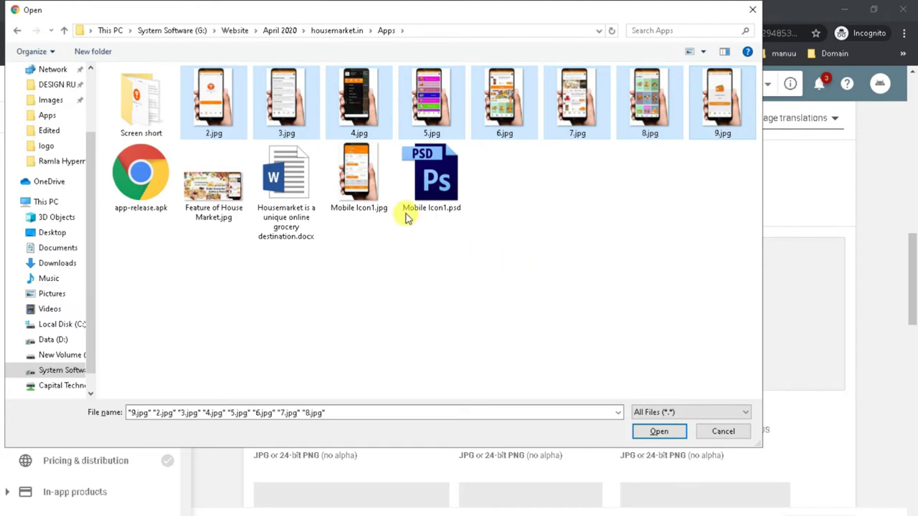
{"action": "left_click", "coordinate": [358, 201], "text": "ctrl"}
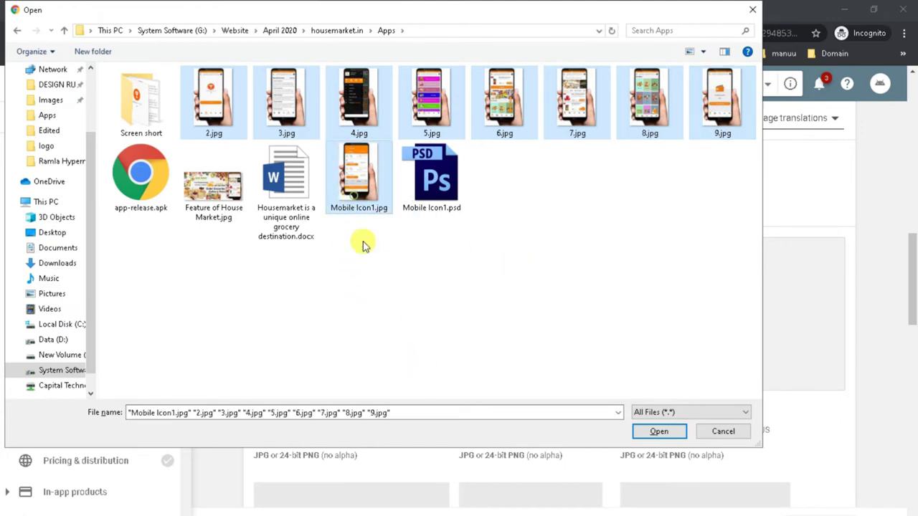
{"action": "left_click", "coordinate": [659, 432]}
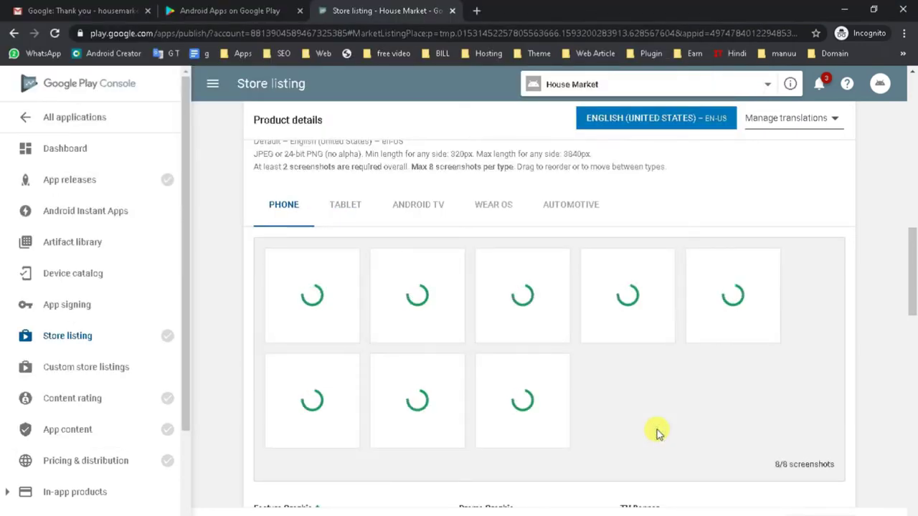
Step: Check the tablet, TV, Wear OS and Automotive screenshot sections, then acknowledge the eight-screenshot notice
{"action": "left_click", "coordinate": [339, 208]}
{"action": "left_click", "coordinate": [420, 212]}
{"action": "left_click", "coordinate": [492, 208]}
{"action": "left_click", "coordinate": [570, 213]}
{"action": "left_click", "coordinate": [477, 211]}
{"action": "left_click", "coordinate": [331, 212]}
{"action": "left_click", "coordinate": [286, 209]}
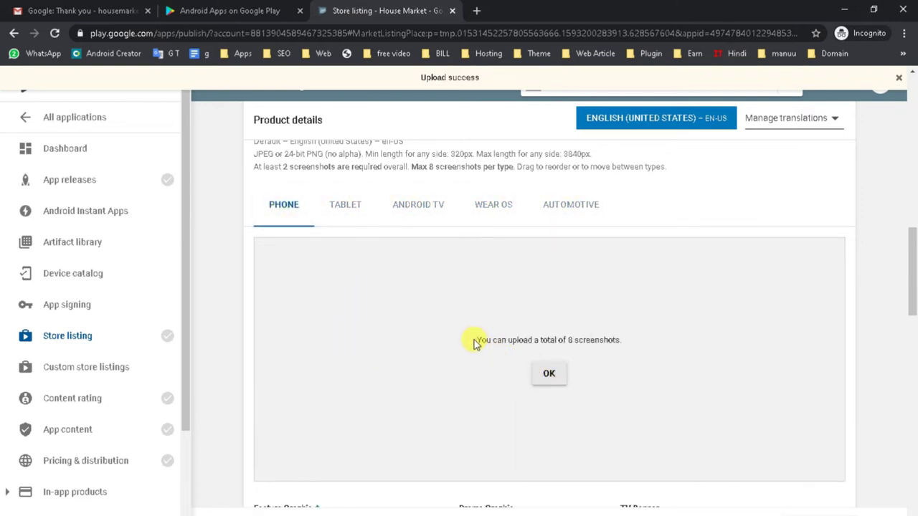
{"action": "left_click", "coordinate": [550, 377]}
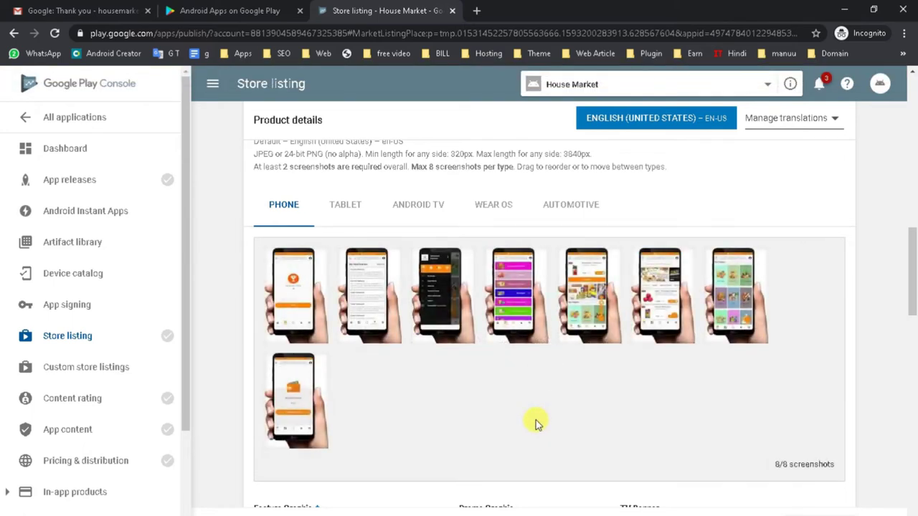
Step: Reorder the phone screenshots: food images first, dark menu second, orange fifth, text page seventh
{"action": "left_click_drag", "start_coordinate": [649, 301], "coordinate": [277, 298]}
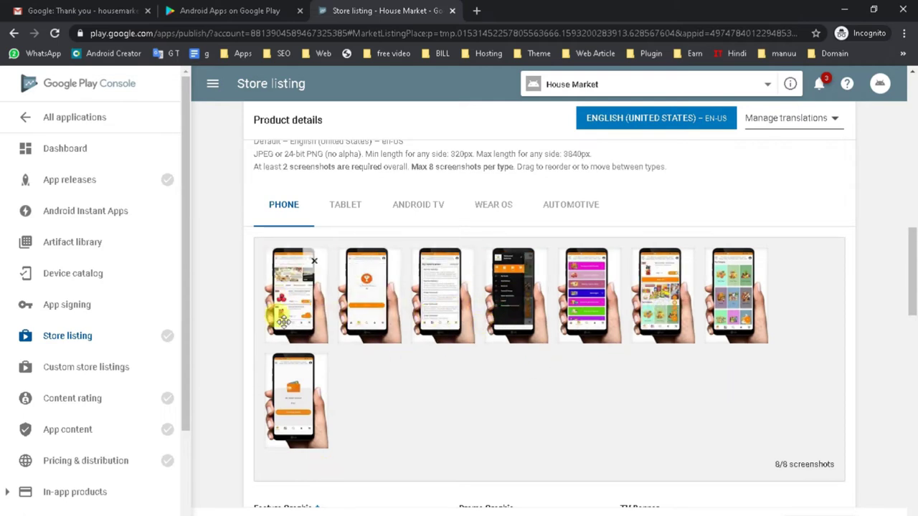
{"action": "left_click_drag", "start_coordinate": [667, 305], "coordinate": [359, 312]}
{"action": "left_click_drag", "start_coordinate": [656, 309], "coordinate": [423, 313]}
{"action": "left_click_drag", "start_coordinate": [734, 319], "coordinate": [439, 324]}
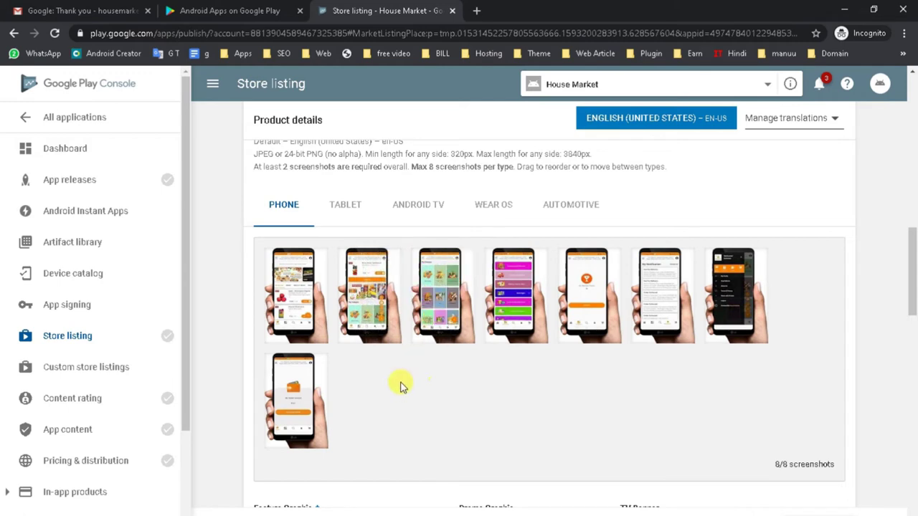
{"action": "left_click_drag", "start_coordinate": [728, 305], "coordinate": [366, 307]}
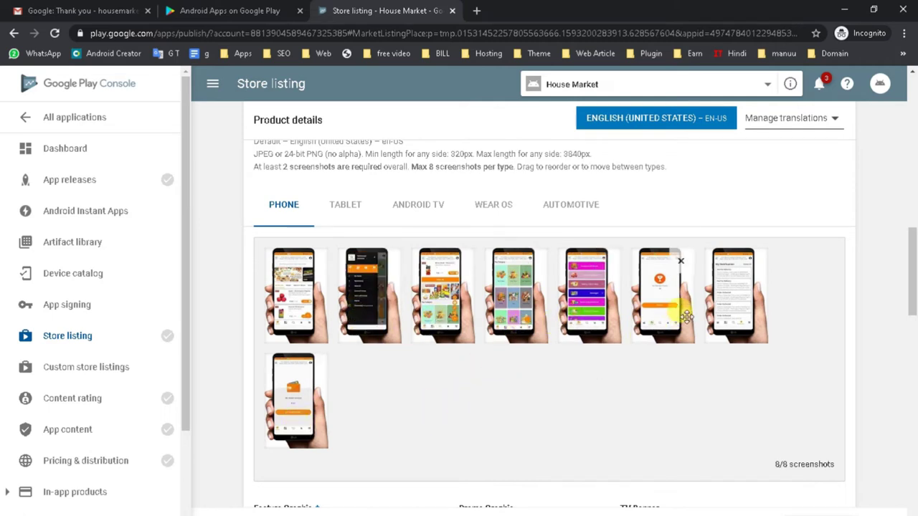
{"action": "left_click_drag", "start_coordinate": [300, 407], "coordinate": [573, 316]}
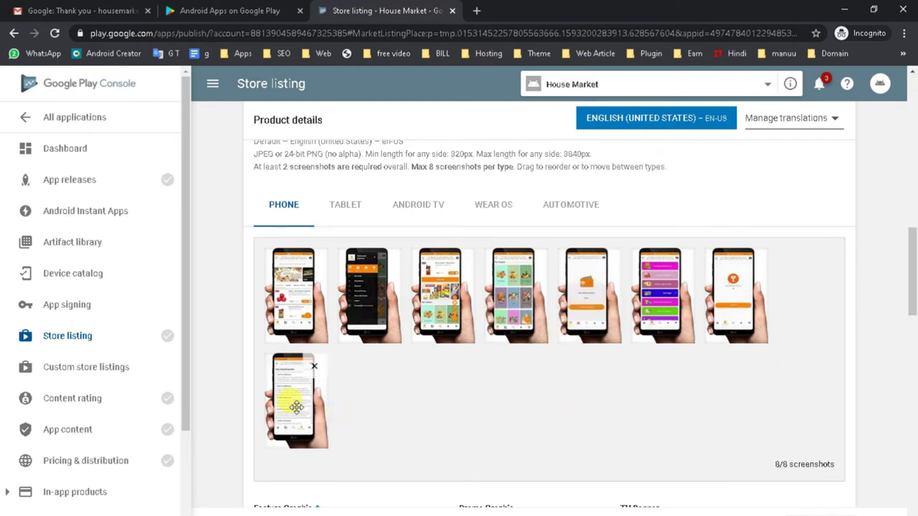
{"action": "left_click_drag", "start_coordinate": [294, 407], "coordinate": [735, 304]}
Step: Upload Feature of House Market.jpg as the store listing's Feature Graphic
{"action": "scroll", "coordinate": [446, 438], "scroll_direction": "down", "scroll_amount": 2}
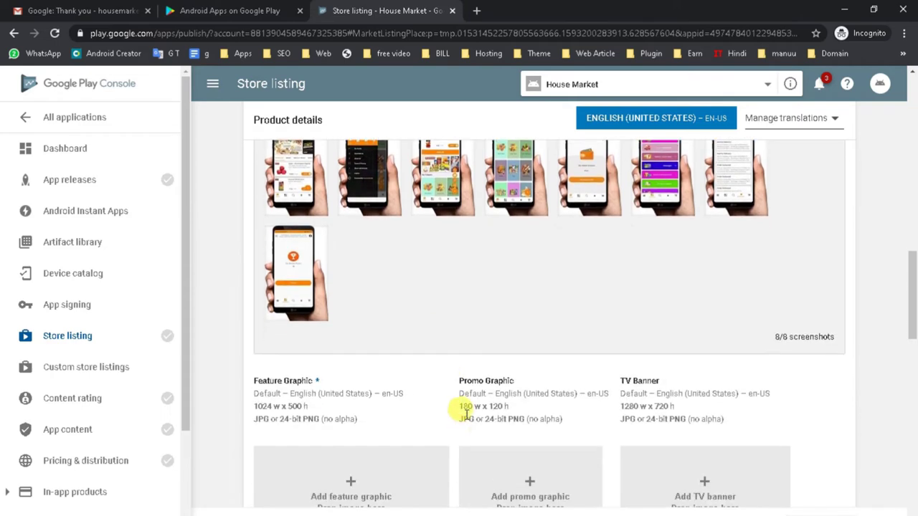
{"action": "scroll", "coordinate": [461, 409], "scroll_direction": "down", "scroll_amount": 1}
{"action": "scroll", "coordinate": [467, 416], "scroll_direction": "up", "scroll_amount": 3}
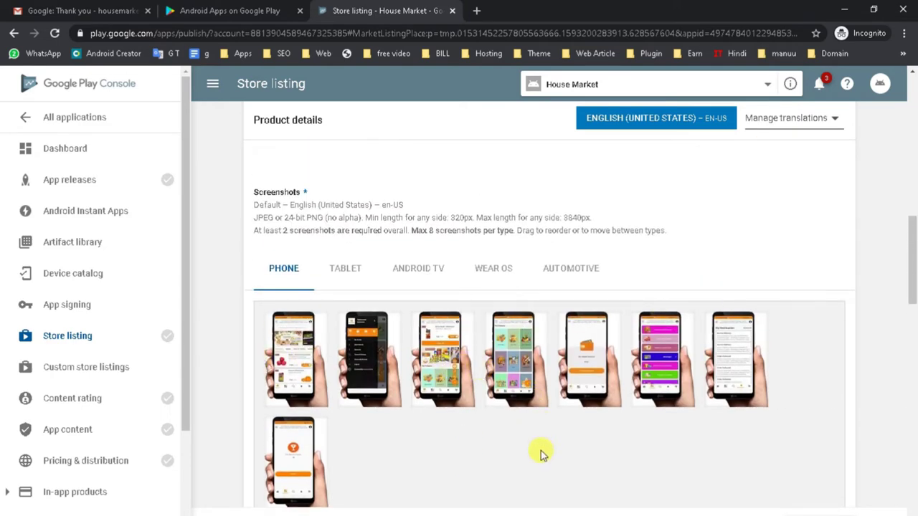
{"action": "scroll", "coordinate": [541, 450], "scroll_direction": "down", "scroll_amount": 3}
{"action": "scroll", "coordinate": [541, 454], "scroll_direction": "down", "scroll_amount": 1}
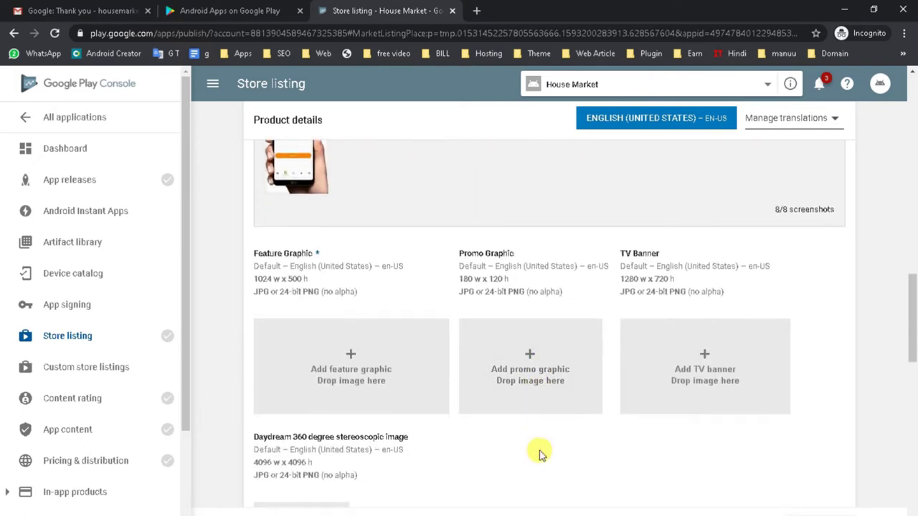
{"action": "left_click_drag", "start_coordinate": [251, 257], "coordinate": [310, 250]}
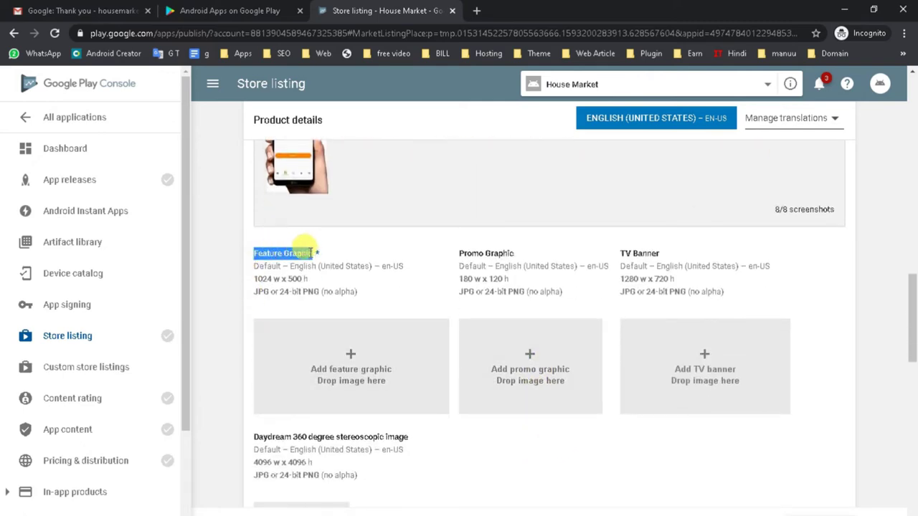
{"action": "left_click", "coordinate": [352, 366]}
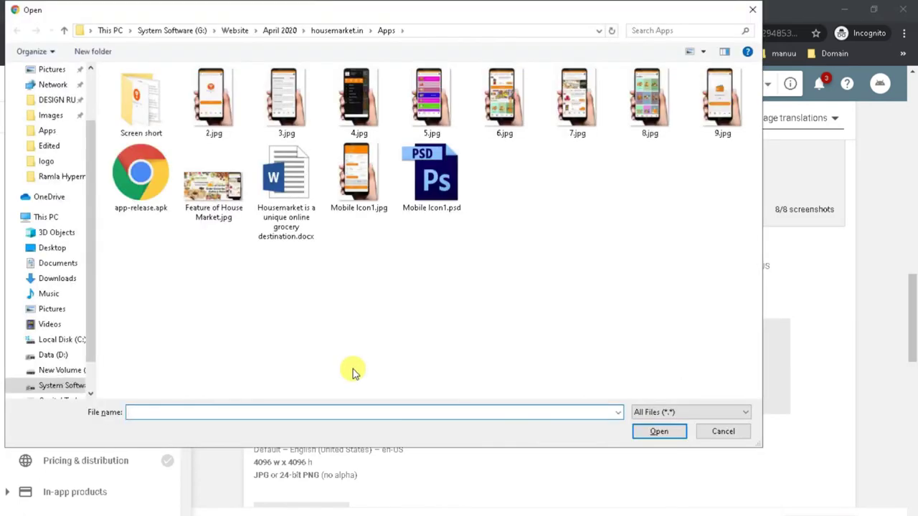
{"action": "double_click", "coordinate": [210, 204]}
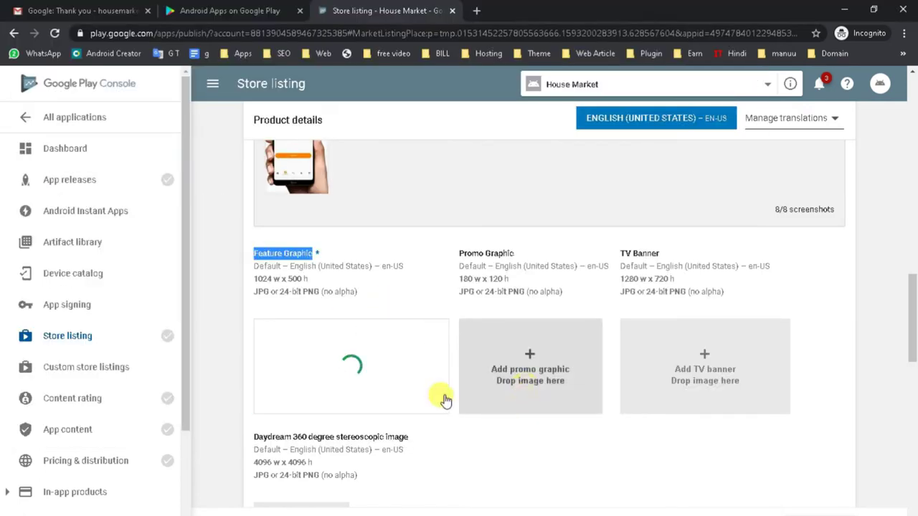
{"action": "left_click_drag", "start_coordinate": [256, 278], "coordinate": [323, 280]}
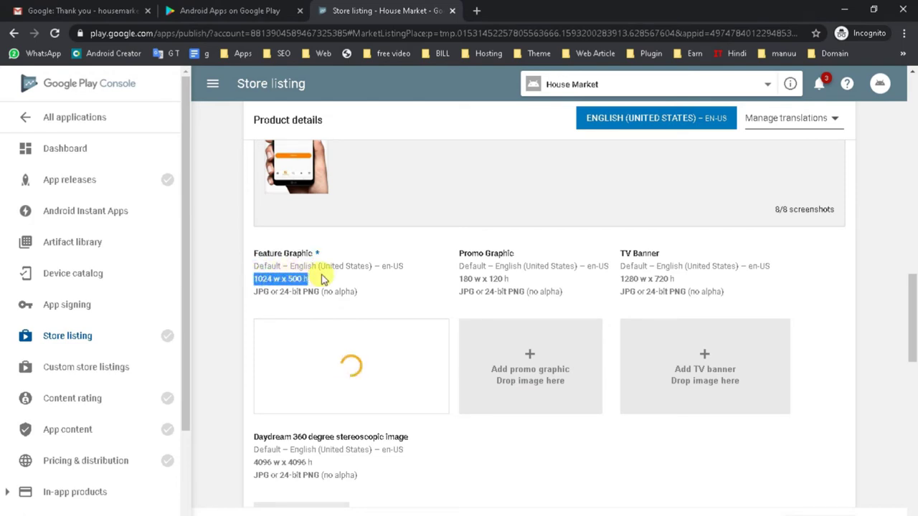
Step: Review the screenshot size limits, then scroll down to the Categorization section
{"action": "scroll", "coordinate": [320, 282], "scroll_direction": "up", "scroll_amount": 3}
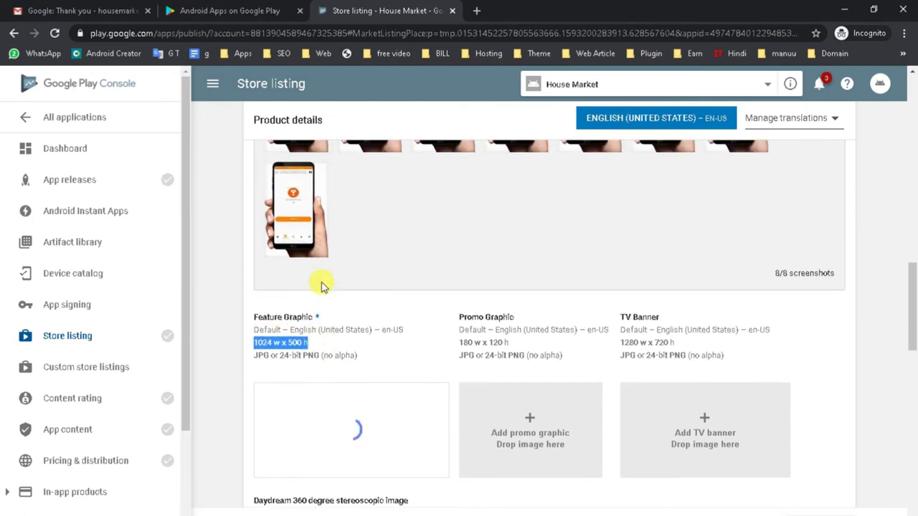
{"action": "scroll", "coordinate": [301, 324], "scroll_direction": "up", "scroll_amount": 2}
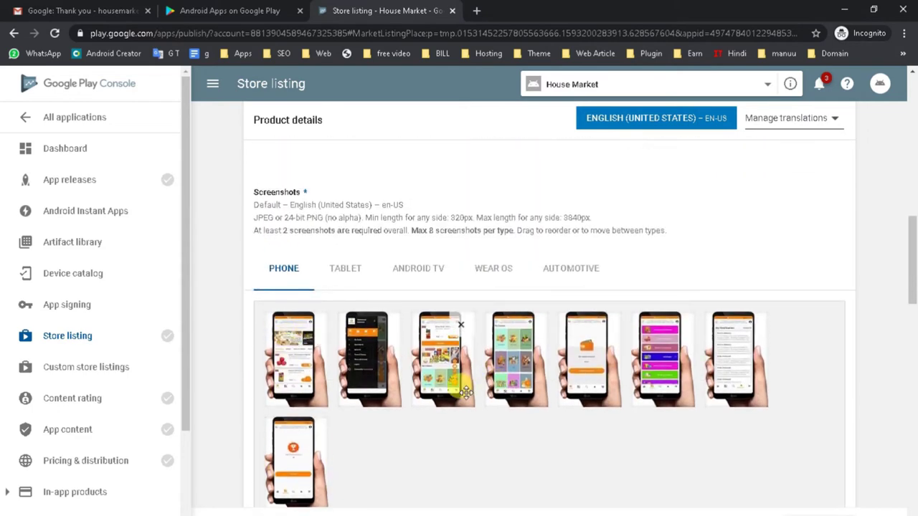
{"action": "scroll", "coordinate": [466, 392], "scroll_direction": "down", "scroll_amount": 1}
{"action": "scroll", "coordinate": [465, 390], "scroll_direction": "up", "scroll_amount": 1}
{"action": "scroll", "coordinate": [319, 272], "scroll_direction": "up", "scroll_amount": 1}
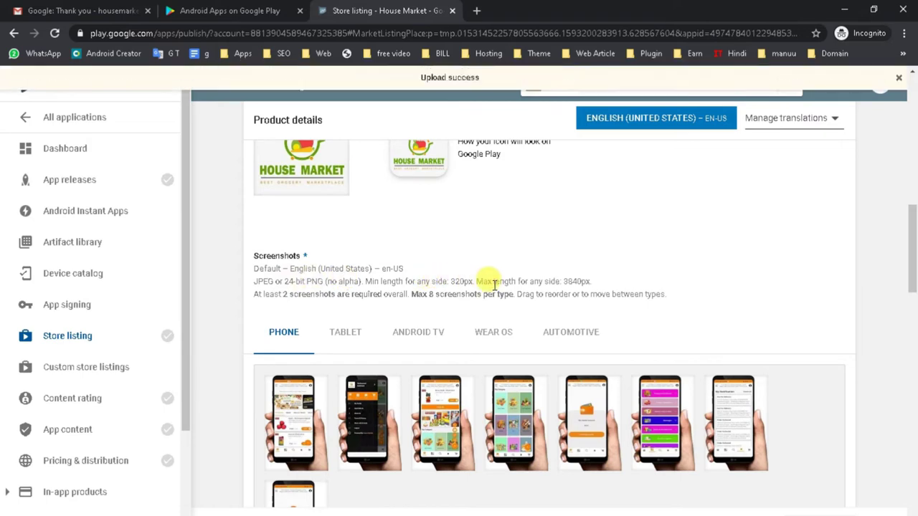
{"action": "left_click_drag", "start_coordinate": [479, 281], "coordinate": [589, 281]}
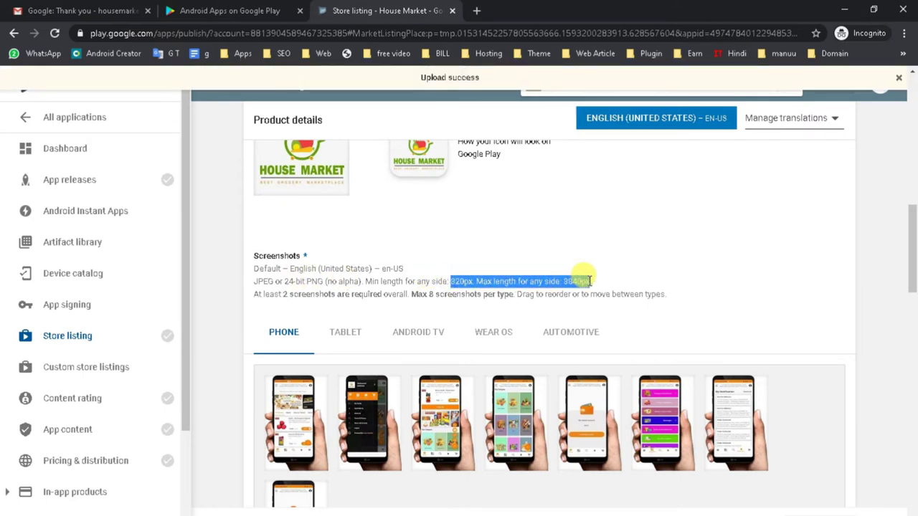
{"action": "scroll", "coordinate": [557, 293], "scroll_direction": "down", "scroll_amount": 6}
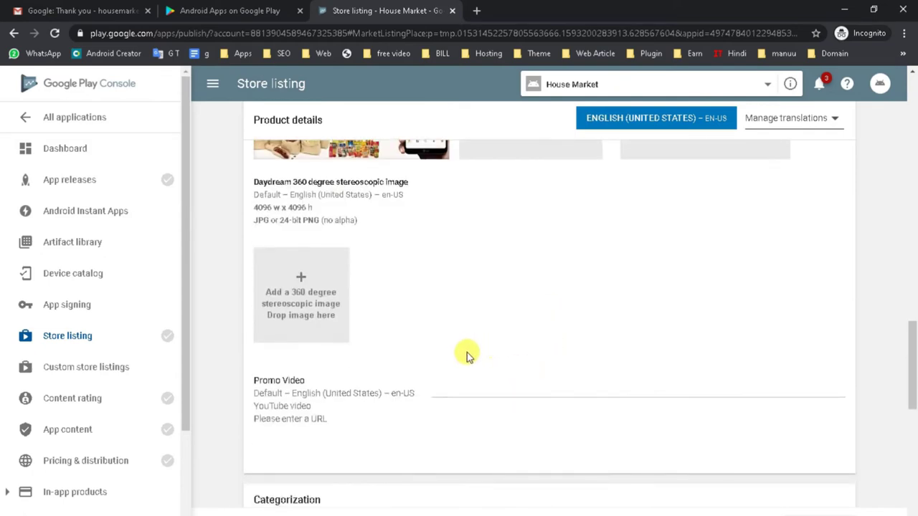
{"action": "scroll", "coordinate": [463, 359], "scroll_direction": "up", "scroll_amount": 4}
{"action": "scroll", "coordinate": [457, 363], "scroll_direction": "down", "scroll_amount": 8}
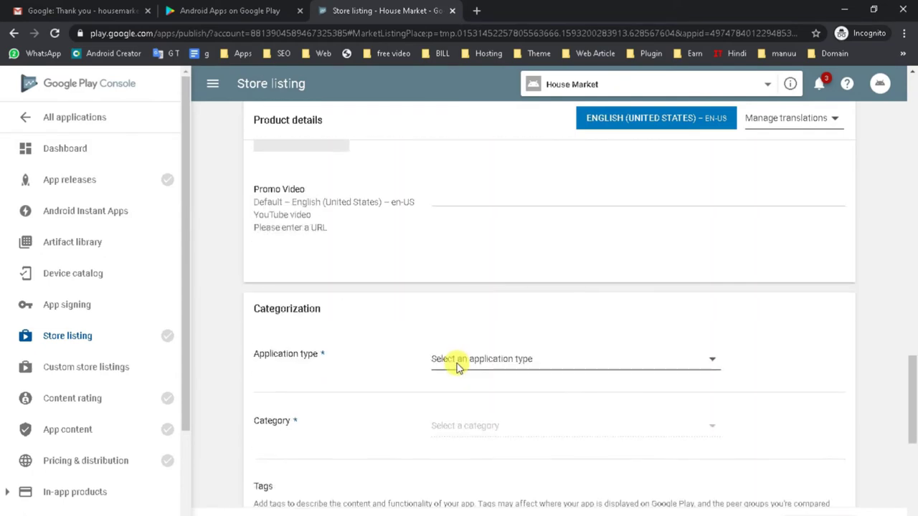
{"action": "scroll", "coordinate": [456, 366], "scroll_direction": "down", "scroll_amount": 1}
Step: Set the application type to Applications and the category to Food & Drink
{"action": "left_click", "coordinate": [541, 293]}
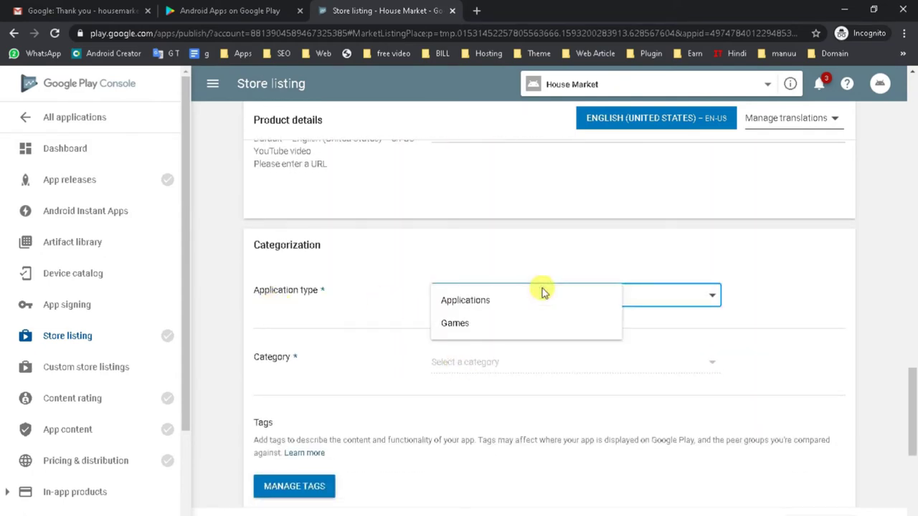
{"action": "left_click", "coordinate": [476, 301]}
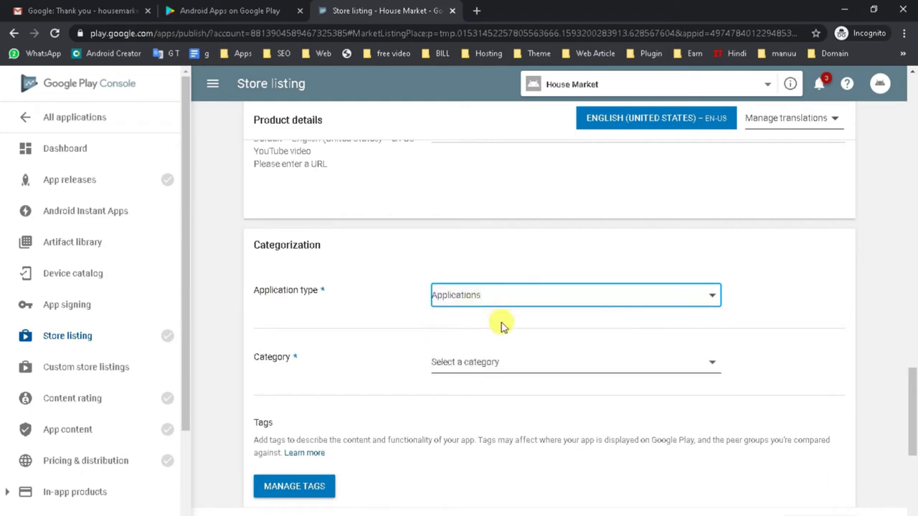
{"action": "left_click", "coordinate": [480, 364]}
{"action": "scroll", "coordinate": [426, 437], "scroll_direction": "down", "scroll_amount": 1}
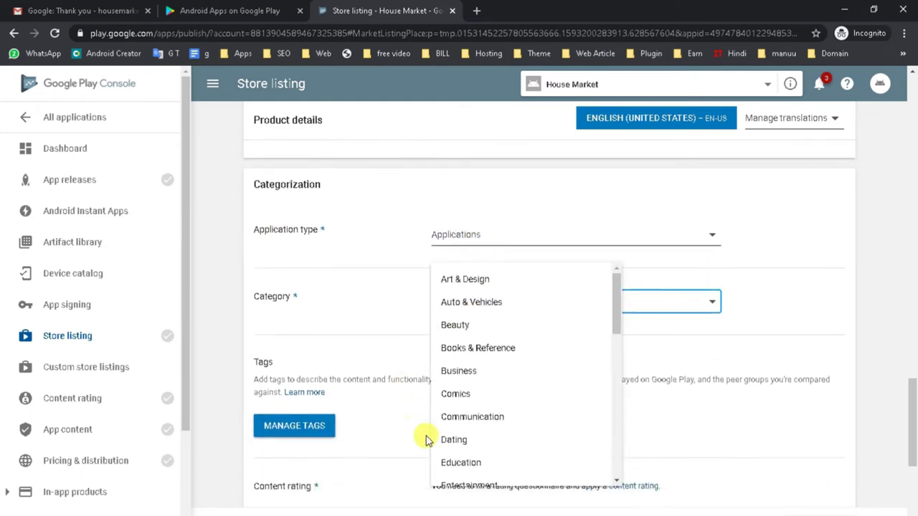
{"action": "scroll", "coordinate": [471, 446], "scroll_direction": "down", "scroll_amount": 3}
{"action": "scroll", "coordinate": [487, 464], "scroll_direction": "up", "scroll_amount": 1}
{"action": "scroll", "coordinate": [485, 456], "scroll_direction": "down", "scroll_amount": 1}
{"action": "scroll", "coordinate": [502, 458], "scroll_direction": "down", "scroll_amount": 1}
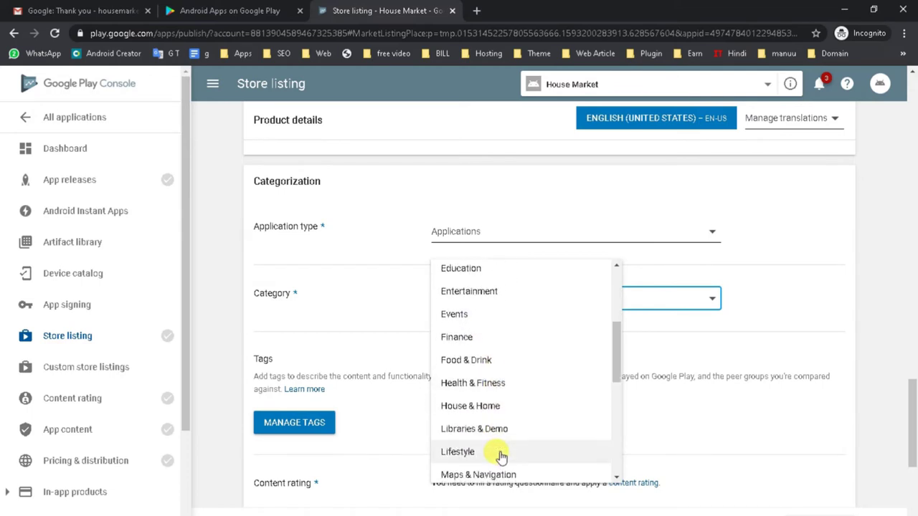
{"action": "scroll", "coordinate": [495, 455], "scroll_direction": "down", "scroll_amount": 2}
{"action": "scroll", "coordinate": [492, 454], "scroll_direction": "up", "scroll_amount": 1}
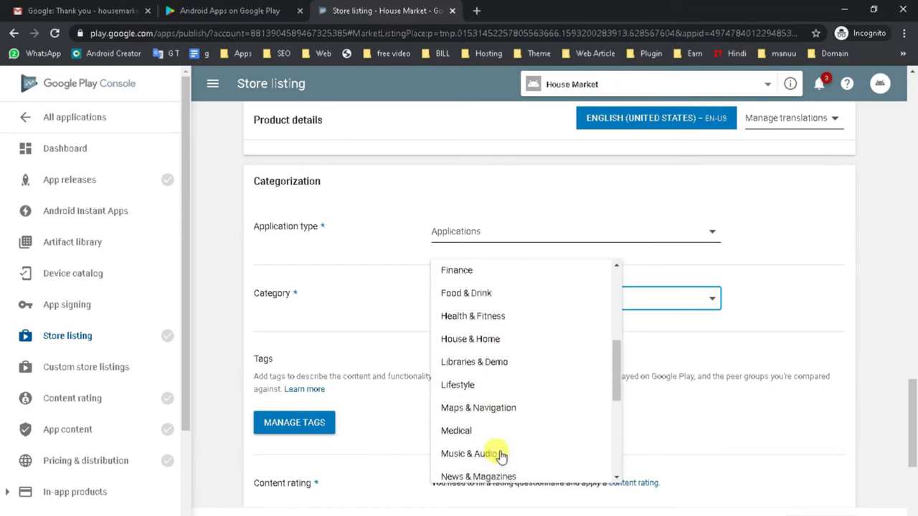
{"action": "left_click", "coordinate": [473, 297]}
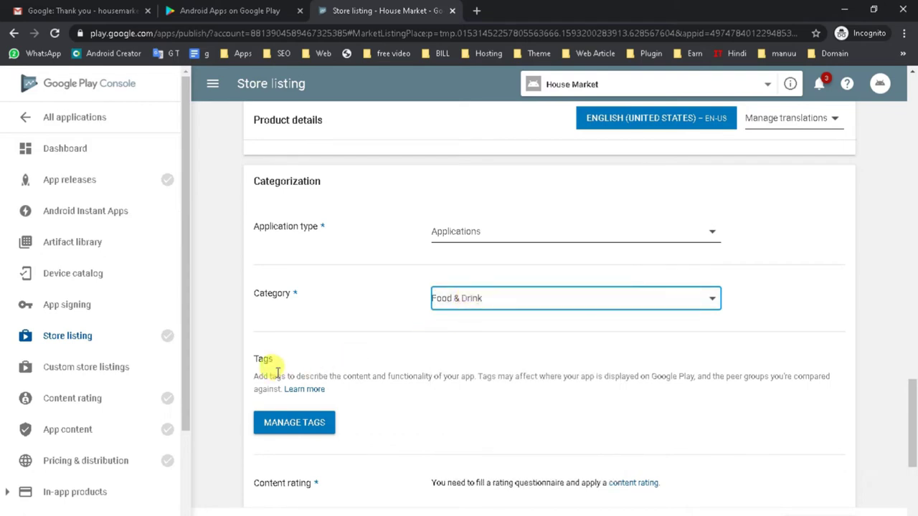
Step: Read the tags description and move down to the Website field
{"action": "triple_click", "coordinate": [382, 373]}
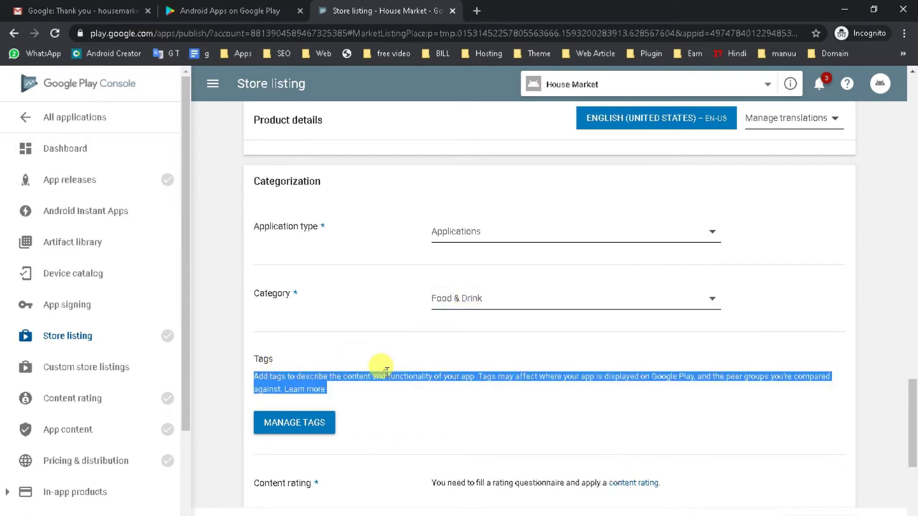
{"action": "scroll", "coordinate": [398, 378], "scroll_direction": "down", "scroll_amount": 1}
{"action": "scroll", "coordinate": [398, 378], "scroll_direction": "down", "scroll_amount": 2}
{"action": "left_click", "coordinate": [459, 424]}
Step: Paste housemarket.in's address from a new tab into Website, changing http to https
{"action": "scroll", "coordinate": [459, 425], "scroll_direction": "down", "scroll_amount": 1}
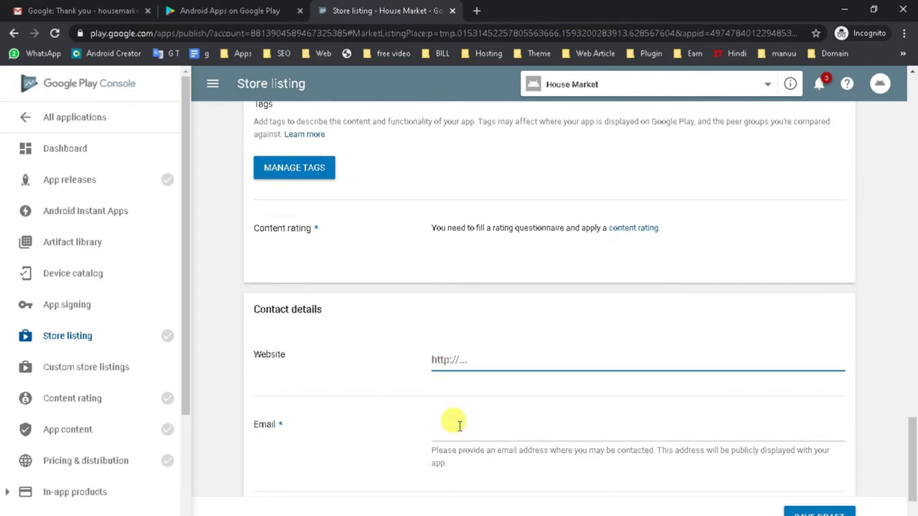
{"action": "left_click", "coordinate": [476, 11]}
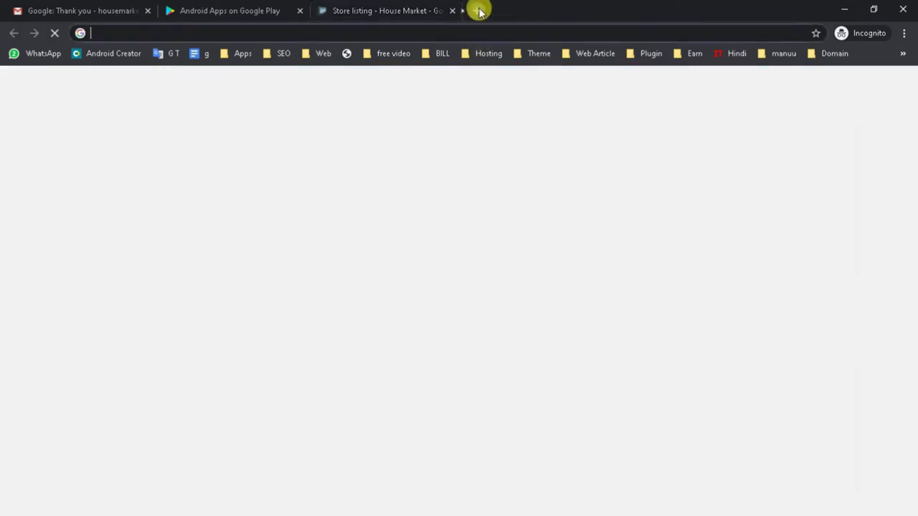
{"action": "type", "text": "hou"}
{"action": "key", "text": "Return"}
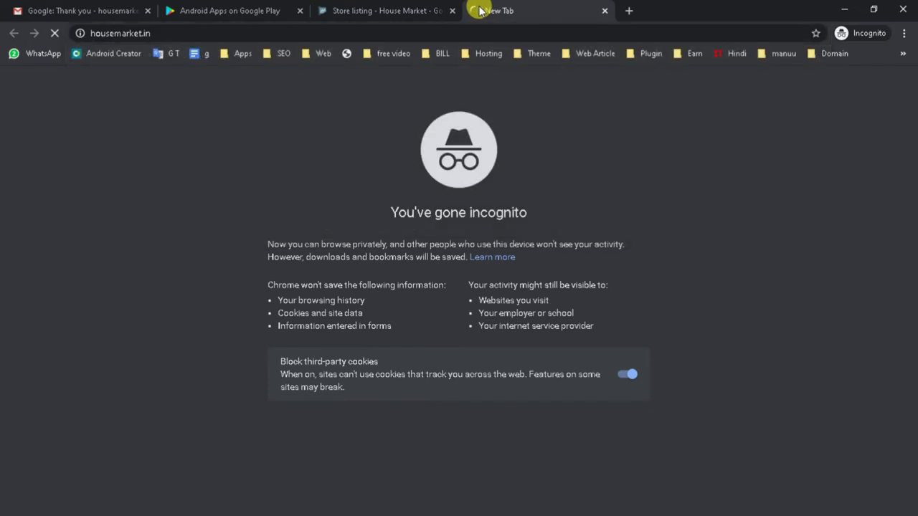
{"action": "left_click", "coordinate": [205, 28]}
{"action": "key", "text": "ctrl+c"}
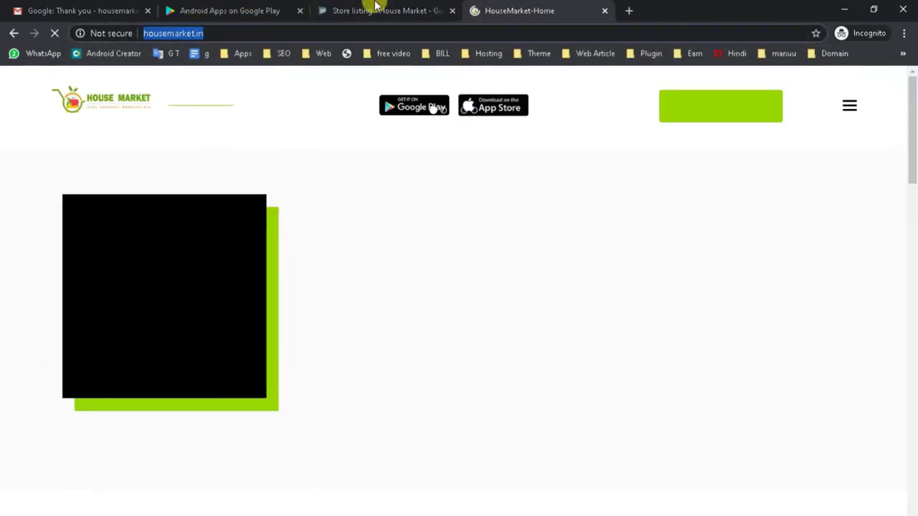
{"action": "left_click", "coordinate": [375, 8]}
{"action": "key", "text": "ctrl+v"}
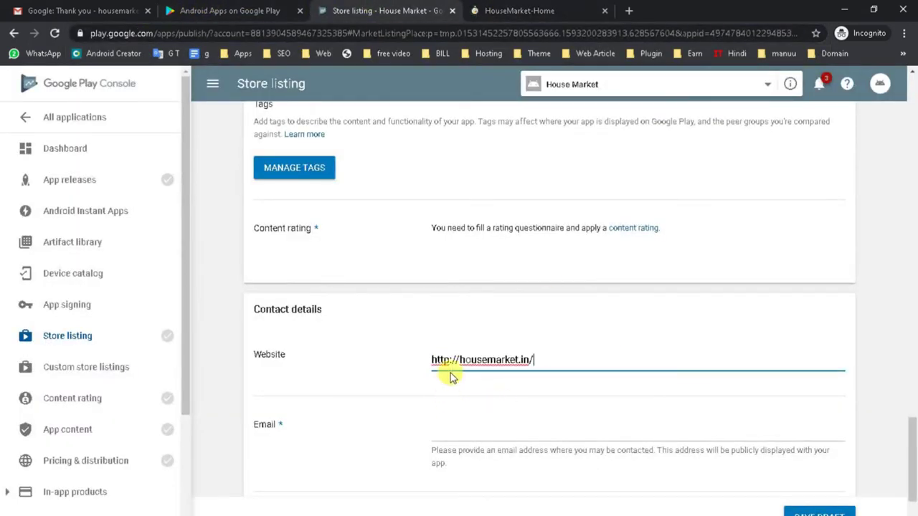
{"action": "left_click", "coordinate": [450, 360]}
{"action": "type", "text": "s"}
{"action": "left_click", "coordinate": [497, 428]}
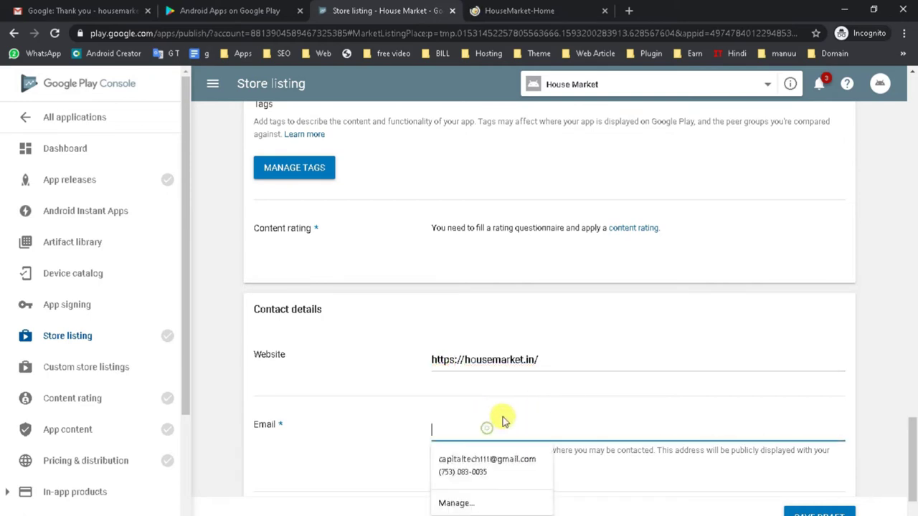
{"action": "scroll", "coordinate": [487, 412], "scroll_direction": "down", "scroll_amount": 1}
{"action": "left_click", "coordinate": [453, 369]}
{"action": "left_click", "coordinate": [539, 293]}
{"action": "key", "text": "BackSpace"}
{"action": "left_click_drag", "start_coordinate": [548, 296], "coordinate": [467, 300]}
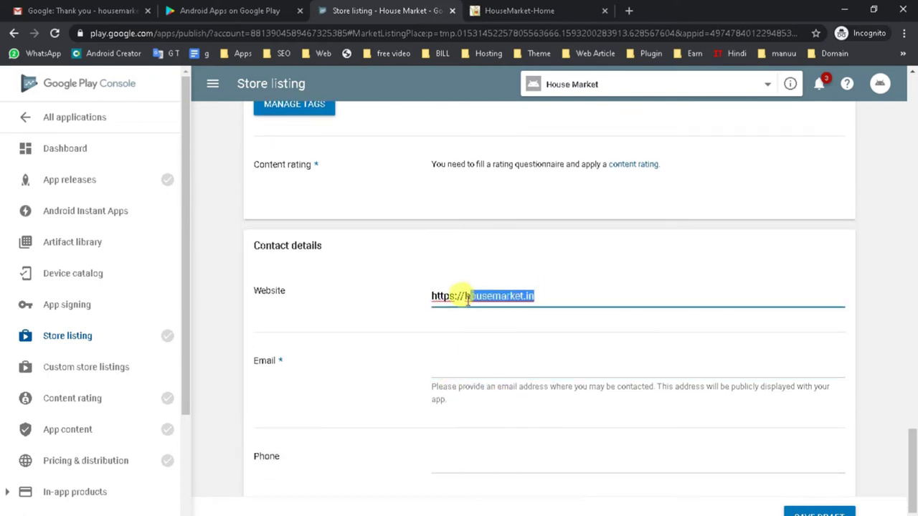
Step: Enter the contact e-mail address and move on to the Phone field
{"action": "left_click", "coordinate": [467, 354]}
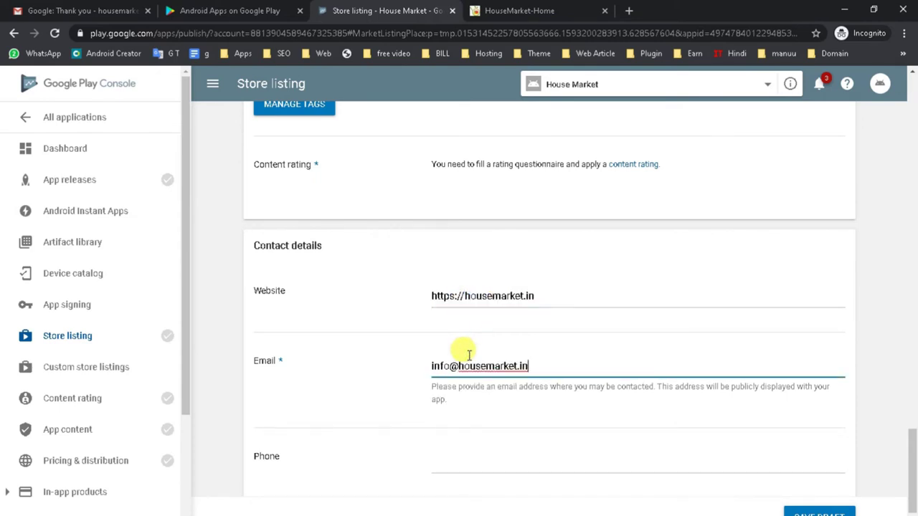
{"action": "scroll", "coordinate": [488, 369], "scroll_direction": "down", "scroll_amount": 1}
{"action": "left_click", "coordinate": [473, 387]}
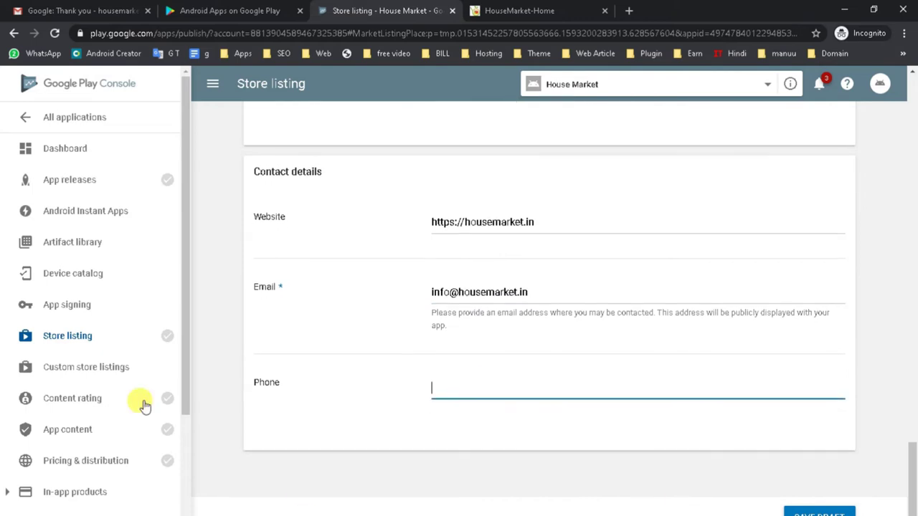
{"action": "left_click_drag", "start_coordinate": [298, 386], "coordinate": [250, 380]}
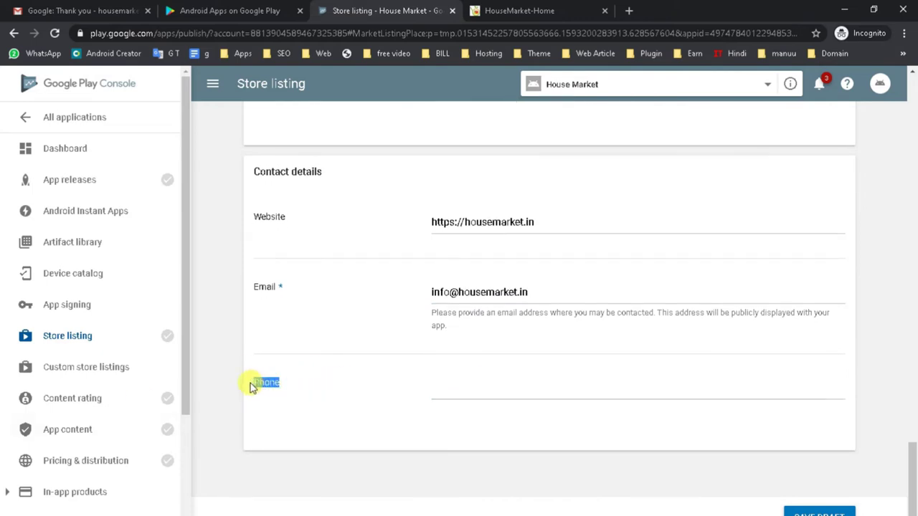
{"action": "left_click", "coordinate": [474, 368]}
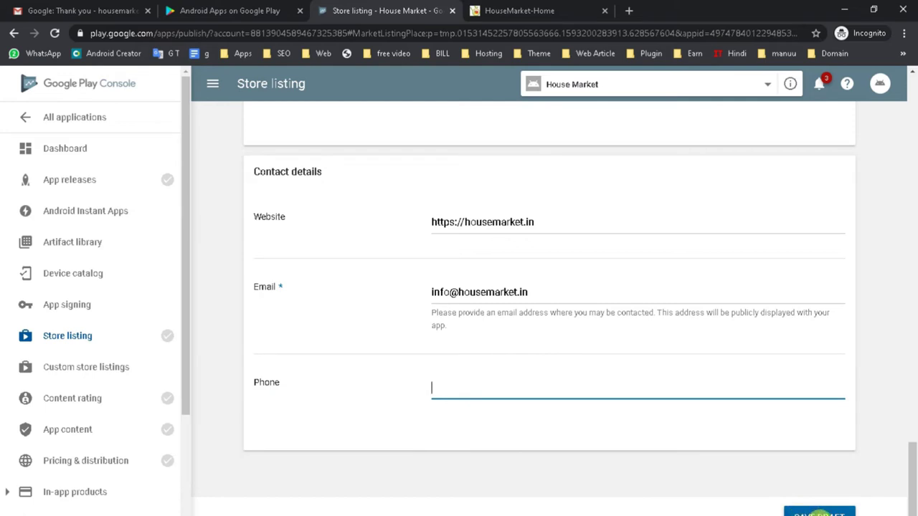
Step: Save the store listing draft and open the production track's releases
{"action": "left_click", "coordinate": [820, 511]}
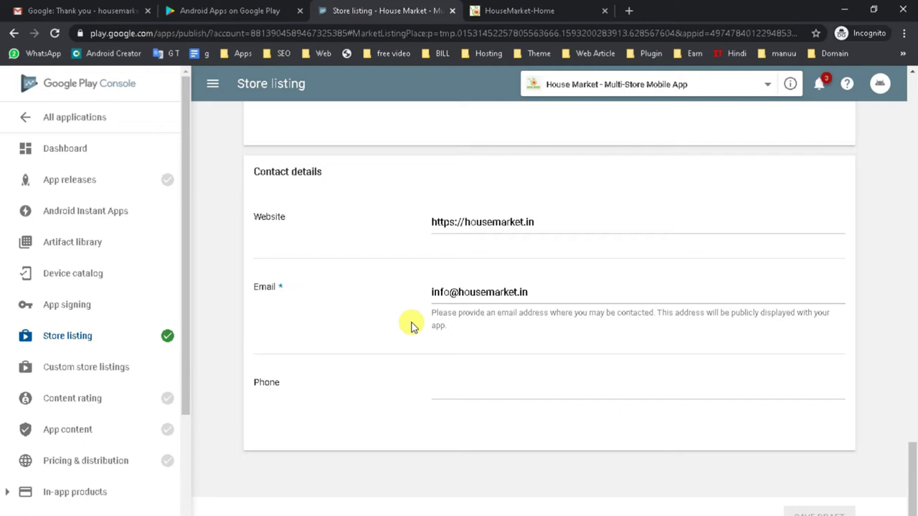
{"action": "left_click", "coordinate": [86, 181]}
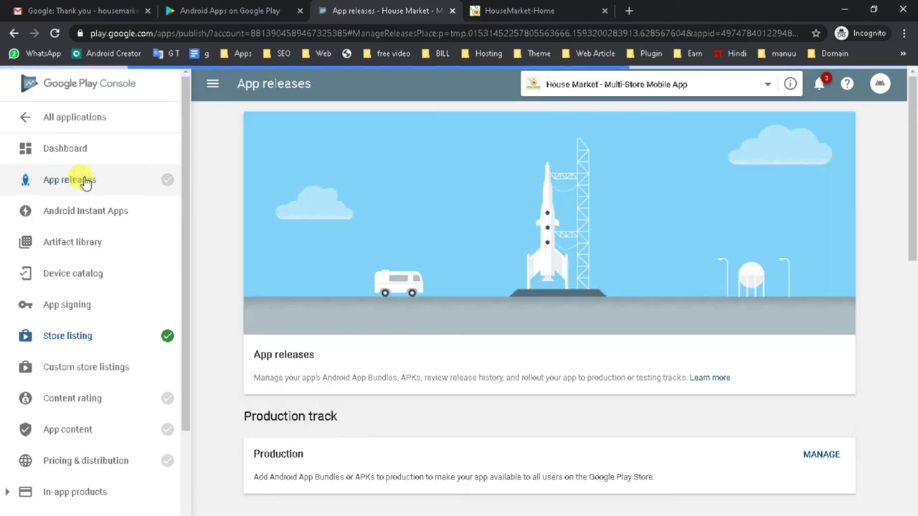
{"action": "scroll", "coordinate": [402, 358], "scroll_direction": "down", "scroll_amount": 2}
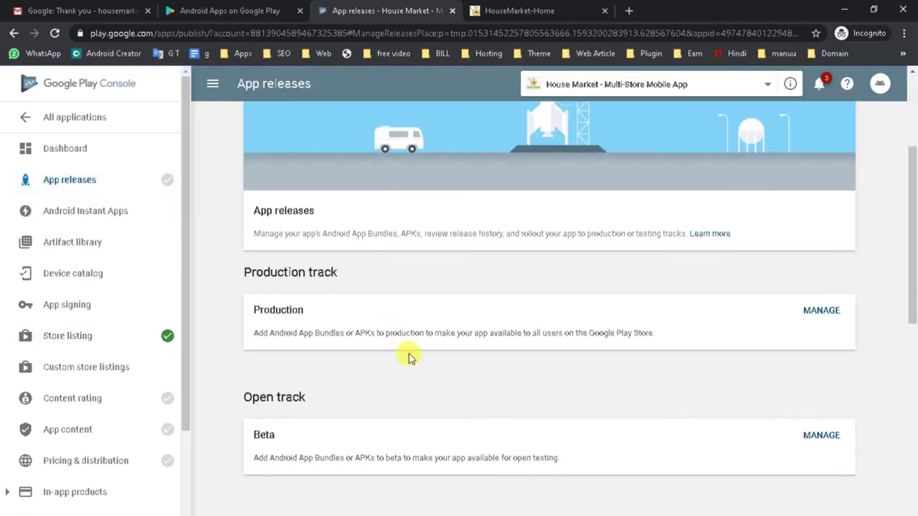
{"action": "left_click", "coordinate": [821, 311]}
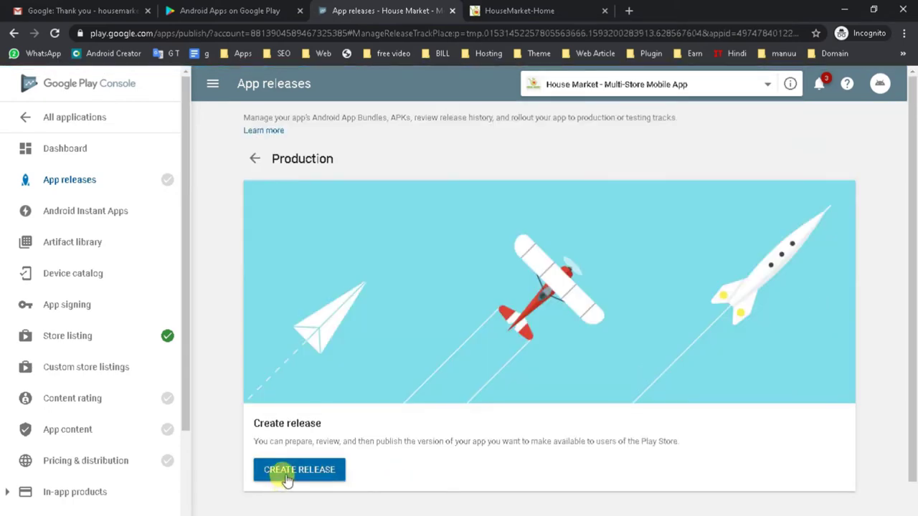
Step: Create a new production release and accept Google Play app signing terms
{"action": "left_click", "coordinate": [298, 470]}
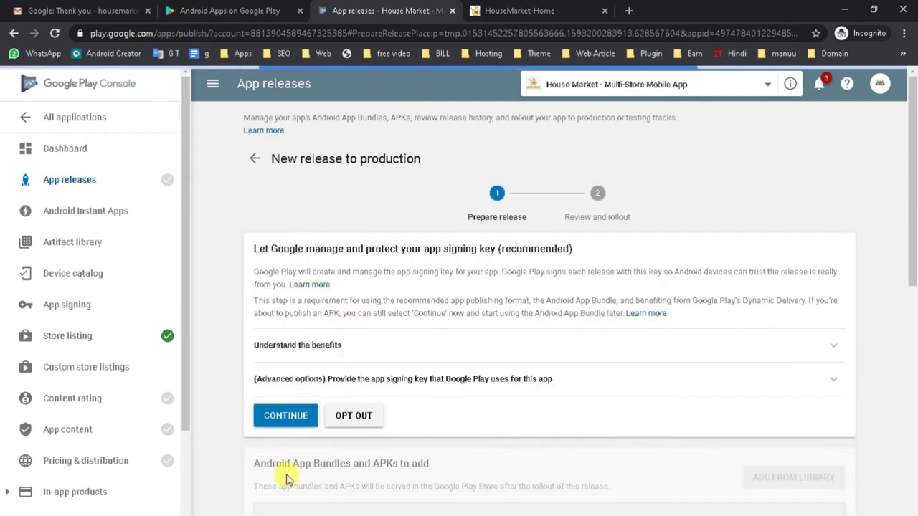
{"action": "scroll", "coordinate": [289, 387], "scroll_direction": "down", "scroll_amount": 1}
{"action": "left_click", "coordinate": [285, 352]}
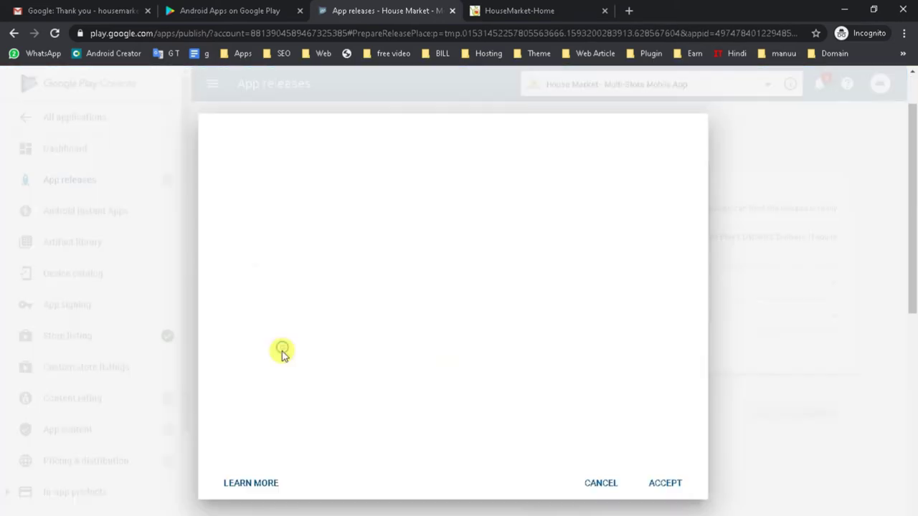
{"action": "left_click", "coordinate": [661, 484]}
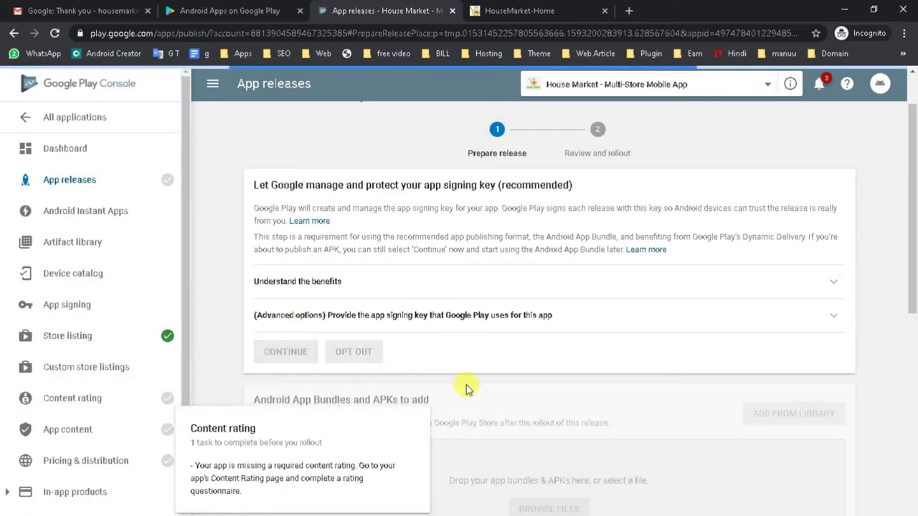
{"action": "scroll", "coordinate": [631, 385], "scroll_direction": "down", "scroll_amount": 4}
{"action": "scroll", "coordinate": [628, 383], "scroll_direction": "up", "scroll_amount": 2}
{"action": "scroll", "coordinate": [622, 386], "scroll_direction": "down", "scroll_amount": 2}
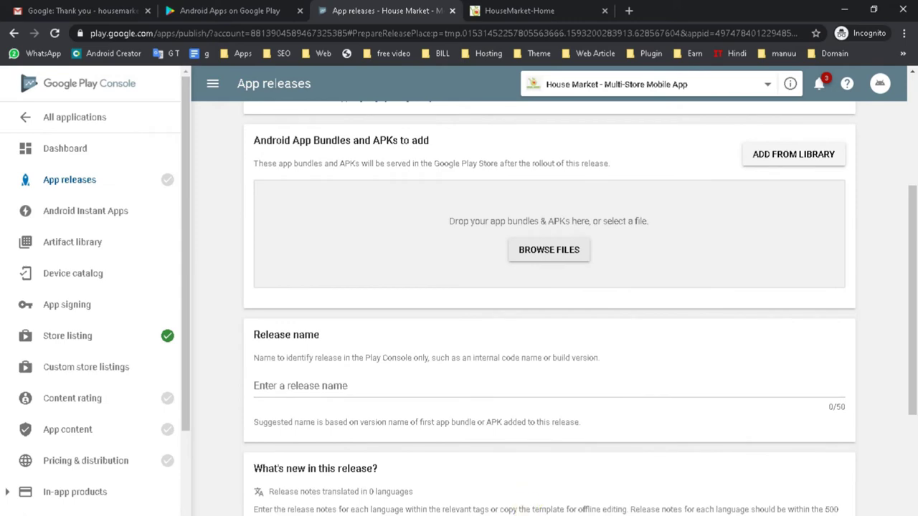
Step: Open the housemarket.in Apps folder in File Explorer and select app-release.apk
{"action": "mouse_move", "coordinate": [579, 515]}
{"action": "left_click", "coordinate": [507, 511]}
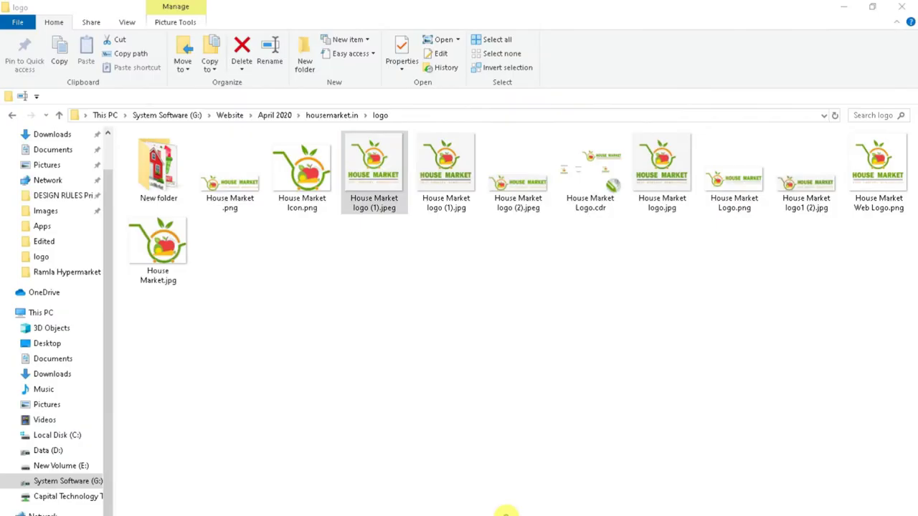
{"action": "left_click", "coordinate": [322, 118]}
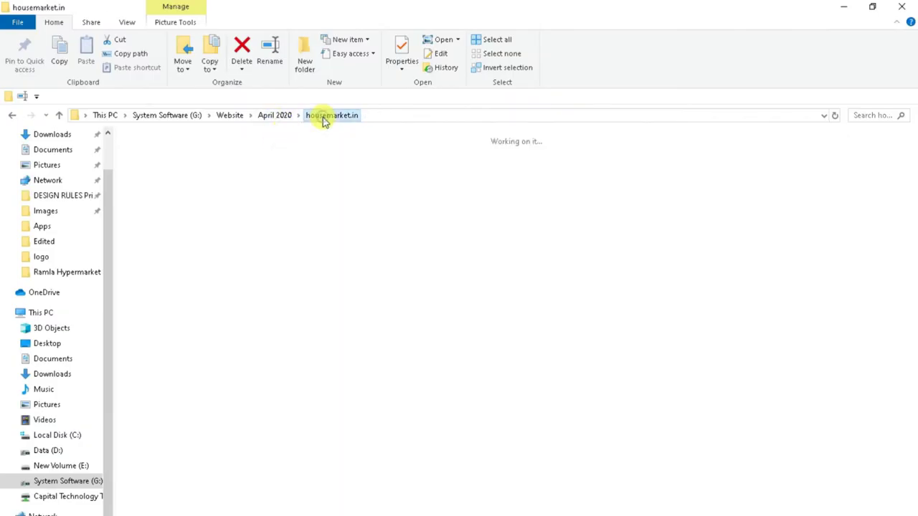
{"action": "left_click", "coordinate": [159, 201]}
{"action": "double_click", "coordinate": [159, 201]}
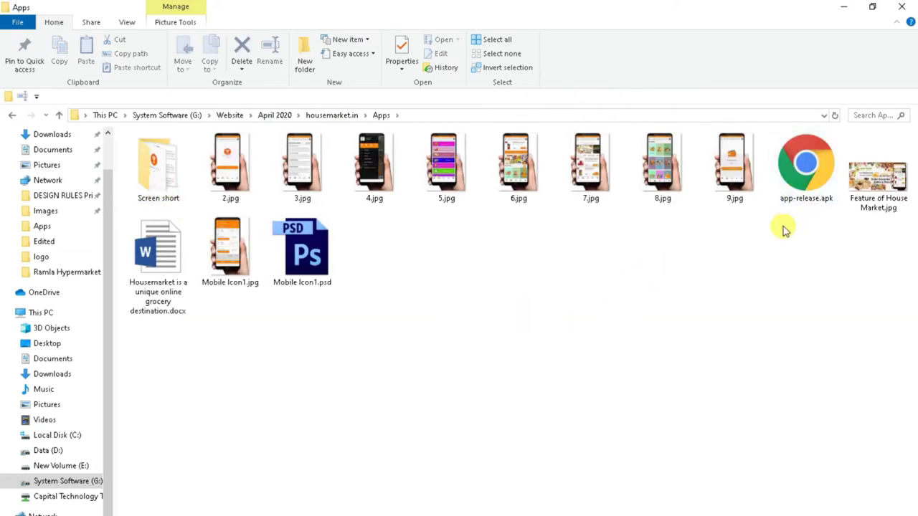
{"action": "left_click", "coordinate": [801, 183]}
{"action": "left_click_drag", "start_coordinate": [805, 167], "coordinate": [796, 217]}
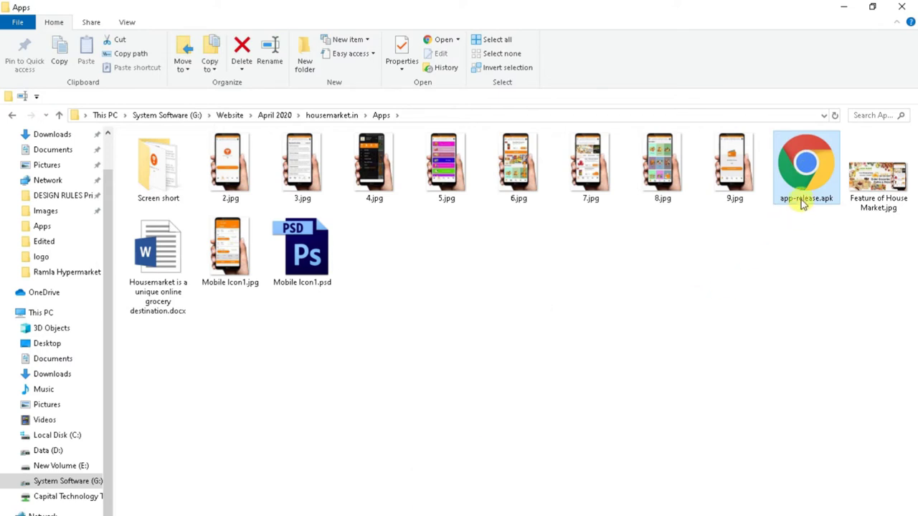
Step: Rename app-release.apk to HouseMarket Version 1.0.apk and pick it up for upload
{"action": "right_click", "coordinate": [802, 203]}
{"action": "left_click", "coordinate": [763, 431]}
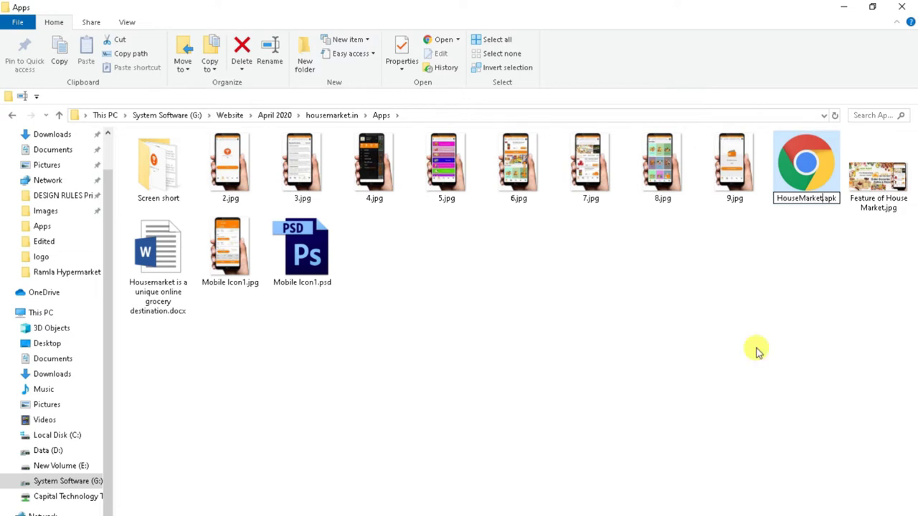
{"action": "type", "text": "e"}
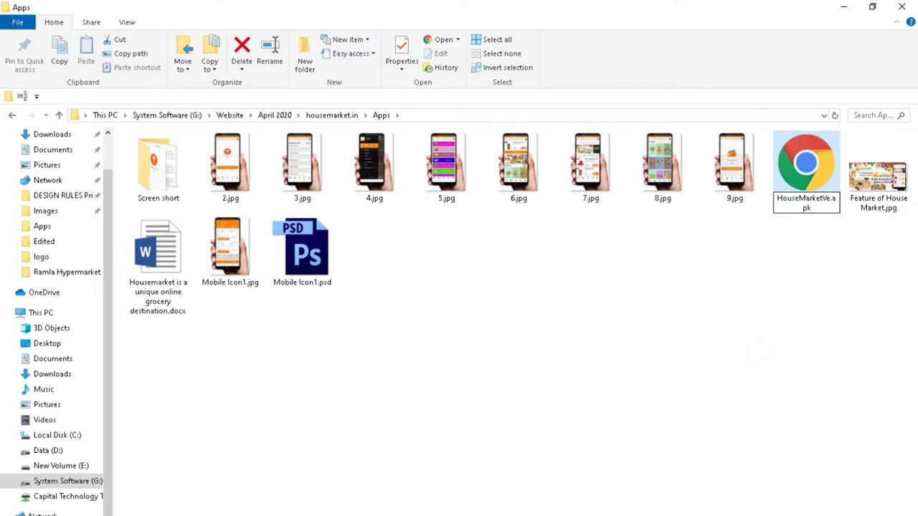
{"action": "key", "text": "BackSpace"}
{"action": "type", "text": "Version 1.0"}
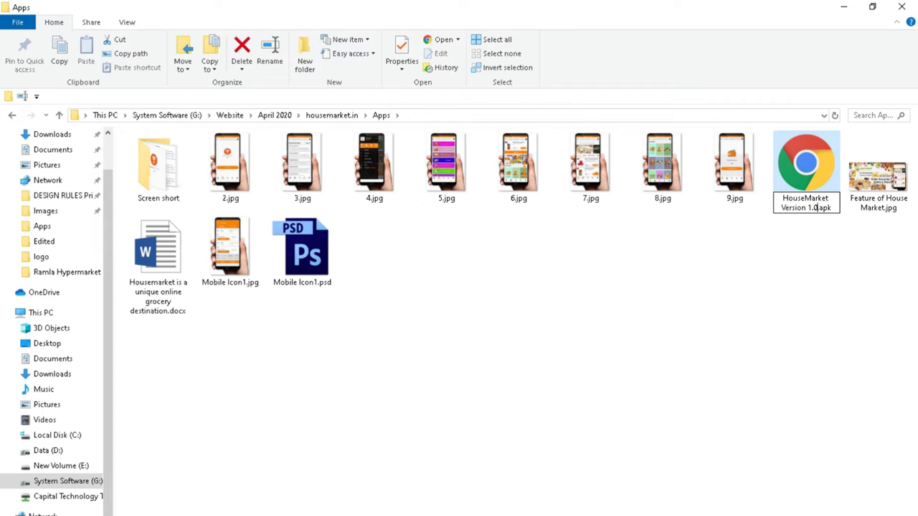
{"action": "key", "text": "Return"}
{"action": "left_click", "coordinate": [446, 395]}
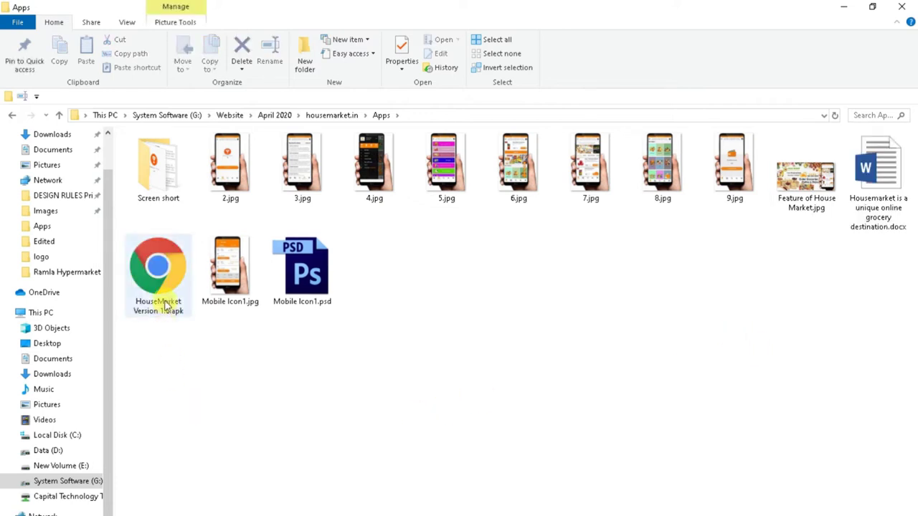
{"action": "left_click_drag", "start_coordinate": [156, 271], "coordinate": [439, 515]}
Step: Drop HouseMarket Version 1.0.apk into the release and check release name 1.0 and notes
{"action": "left_click_drag", "start_coordinate": [515, 496], "coordinate": [546, 256]}
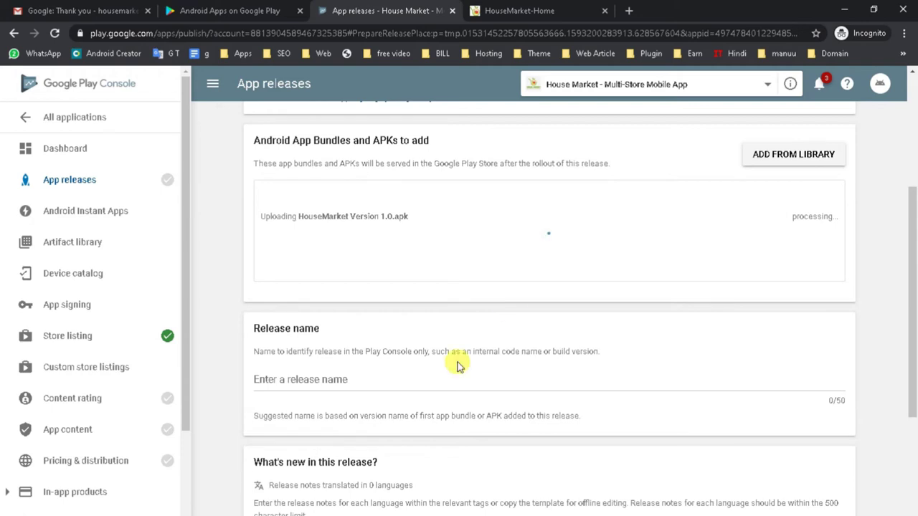
{"action": "scroll", "coordinate": [459, 363], "scroll_direction": "down", "scroll_amount": 2}
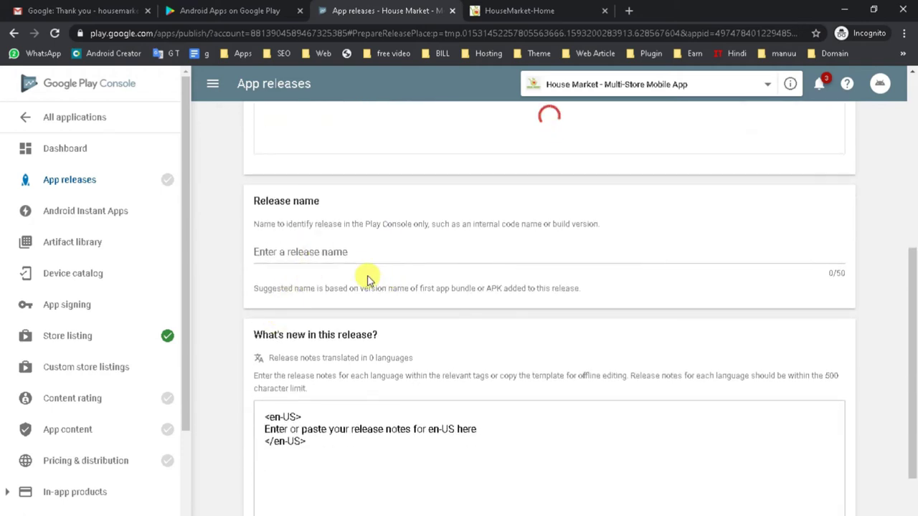
{"action": "left_click", "coordinate": [480, 426]}
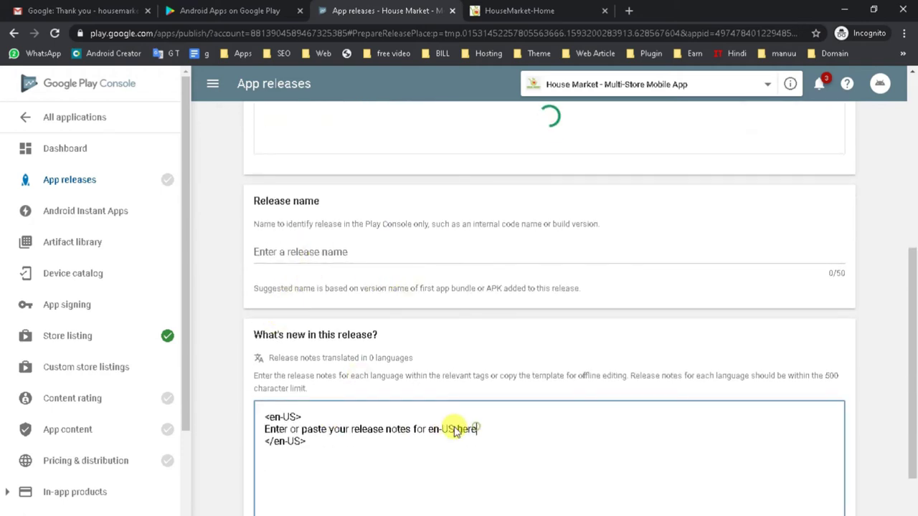
{"action": "left_click_drag", "start_coordinate": [302, 418], "coordinate": [254, 423]}
{"action": "scroll", "coordinate": [377, 390], "scroll_direction": "down", "scroll_amount": 2}
{"action": "double_click", "coordinate": [377, 372]}
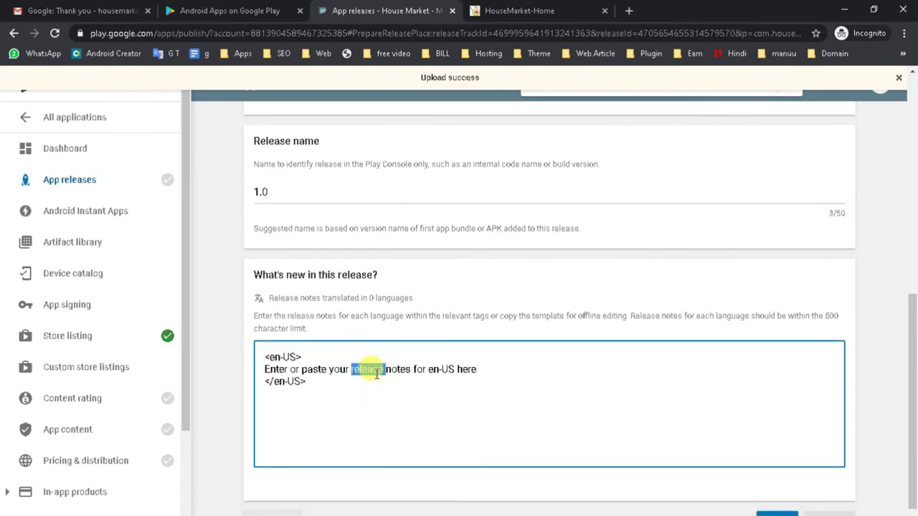
{"action": "scroll", "coordinate": [376, 374], "scroll_direction": "up", "scroll_amount": 5}
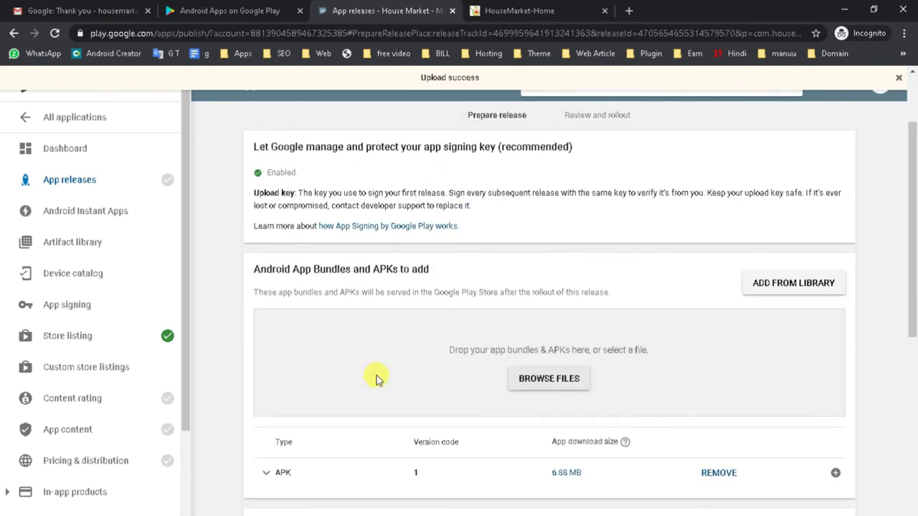
{"action": "scroll", "coordinate": [376, 378], "scroll_direction": "down", "scroll_amount": 5}
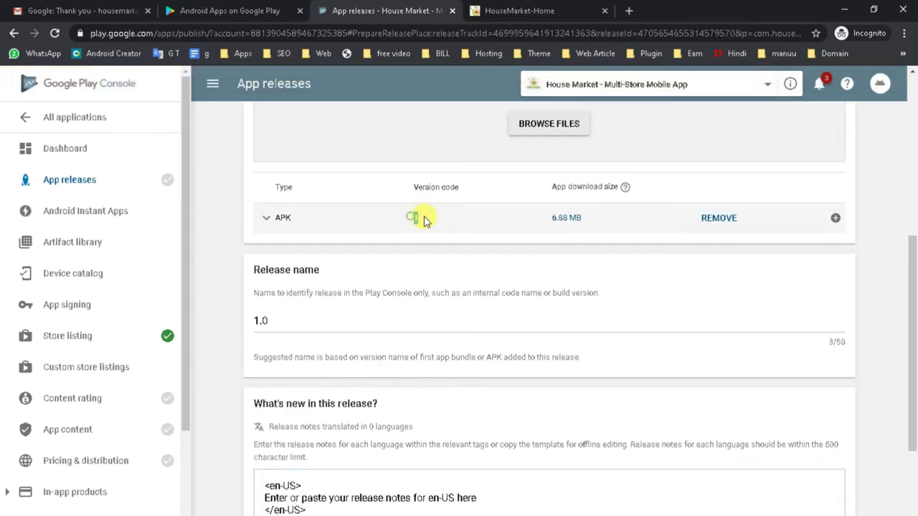
{"action": "left_click_drag", "start_coordinate": [286, 321], "coordinate": [249, 326]}
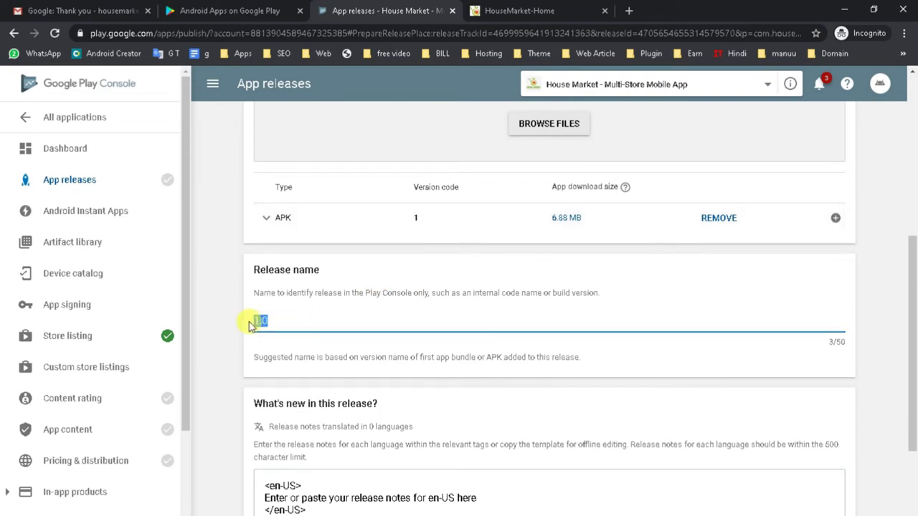
{"action": "scroll", "coordinate": [604, 225], "scroll_direction": "down", "scroll_amount": 3}
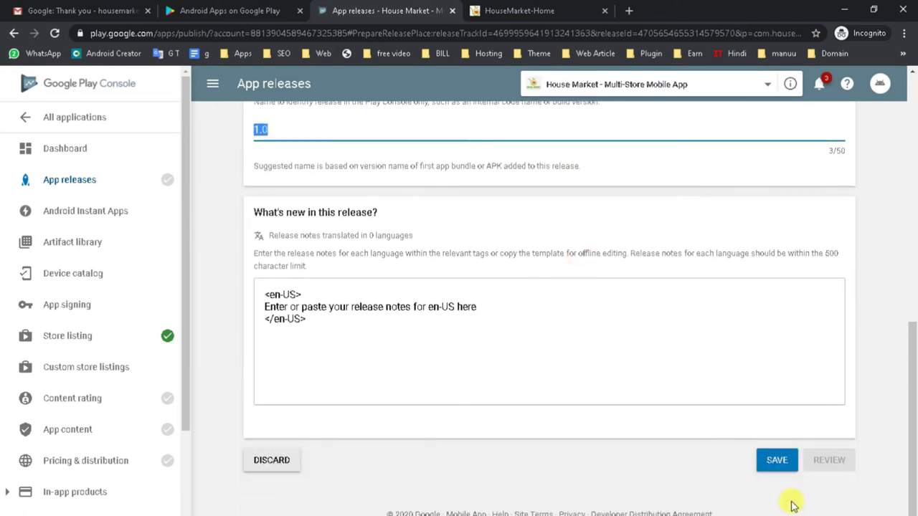
Step: Save the 1.0 release draft, review its rollout summary, and go to Content rating
{"action": "left_click", "coordinate": [777, 463]}
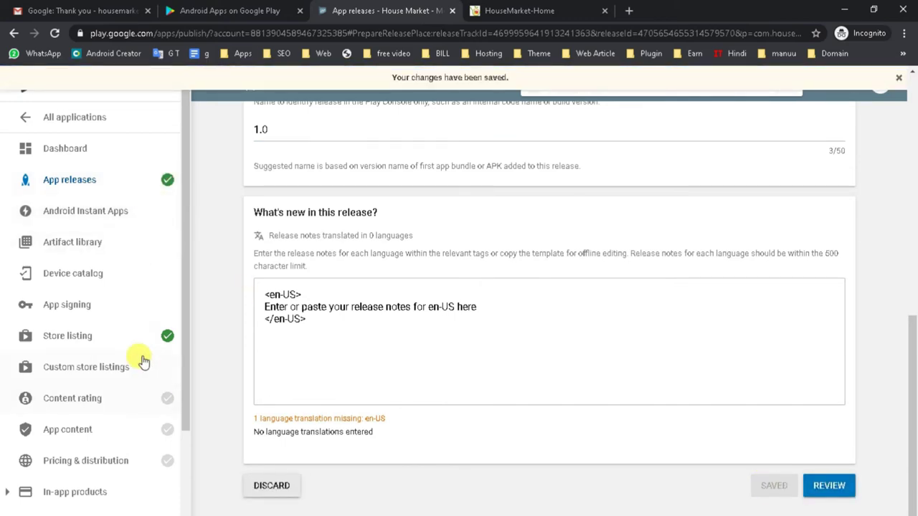
{"action": "left_click", "coordinate": [828, 492]}
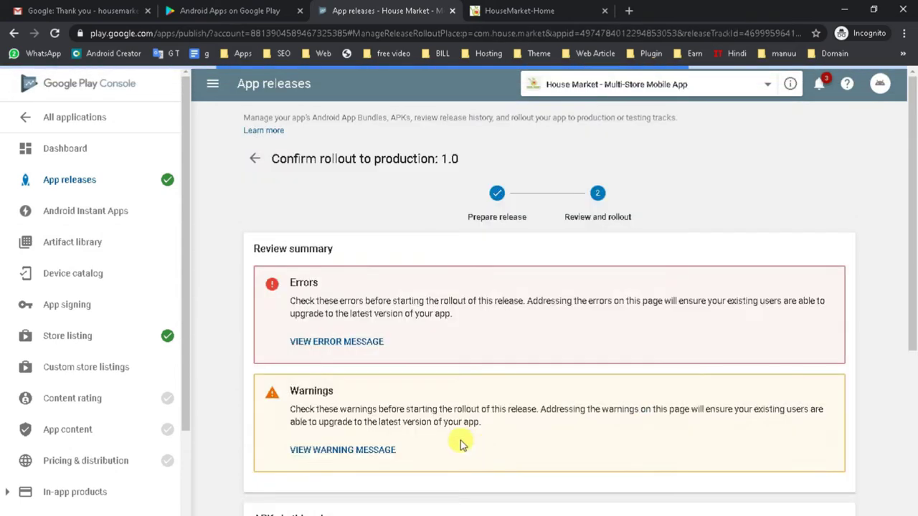
{"action": "scroll", "coordinate": [478, 444], "scroll_direction": "down", "scroll_amount": 5}
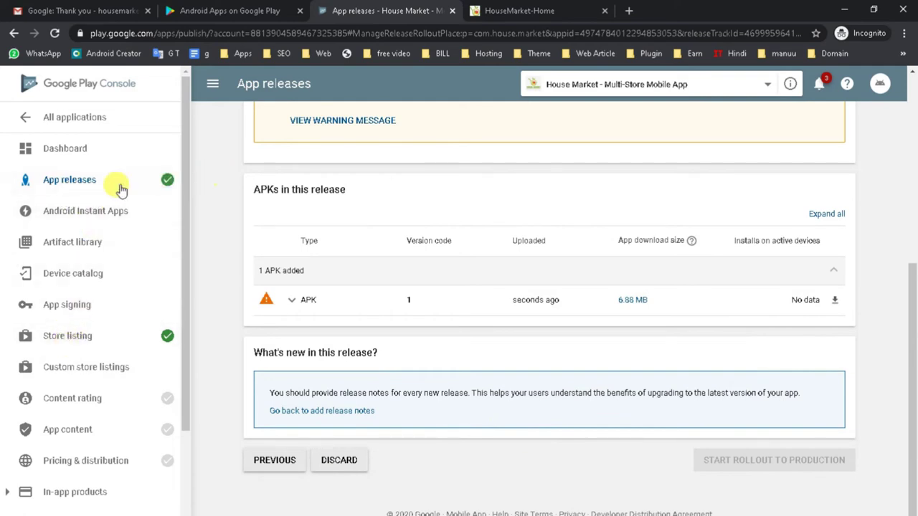
{"action": "scroll", "coordinate": [179, 380], "scroll_direction": "down", "scroll_amount": 2}
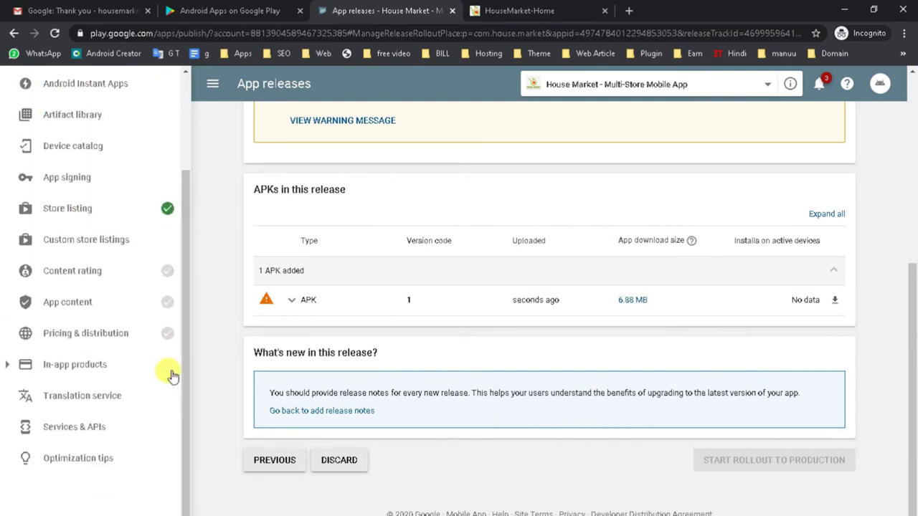
{"action": "left_click", "coordinate": [80, 280]}
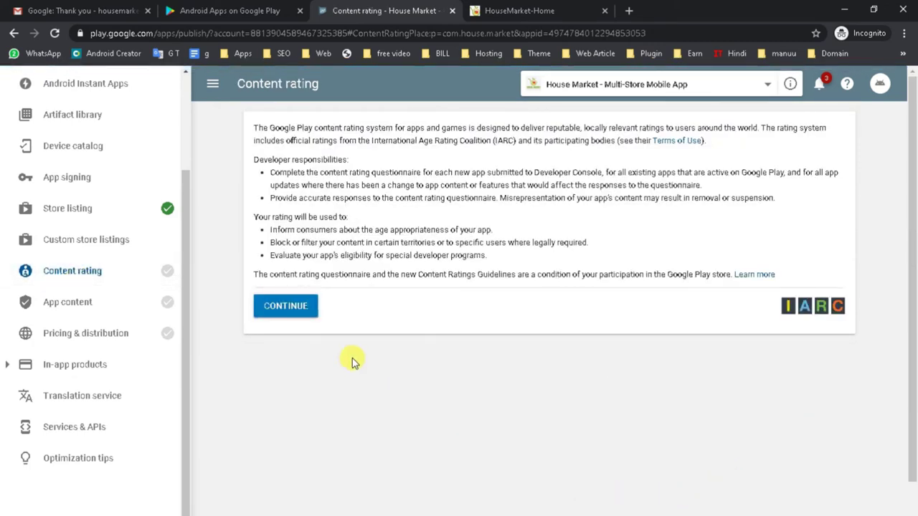
Step: Copy the contact e-mail from the House Market Word notes and return to Chrome
{"action": "left_click", "coordinate": [478, 506]}
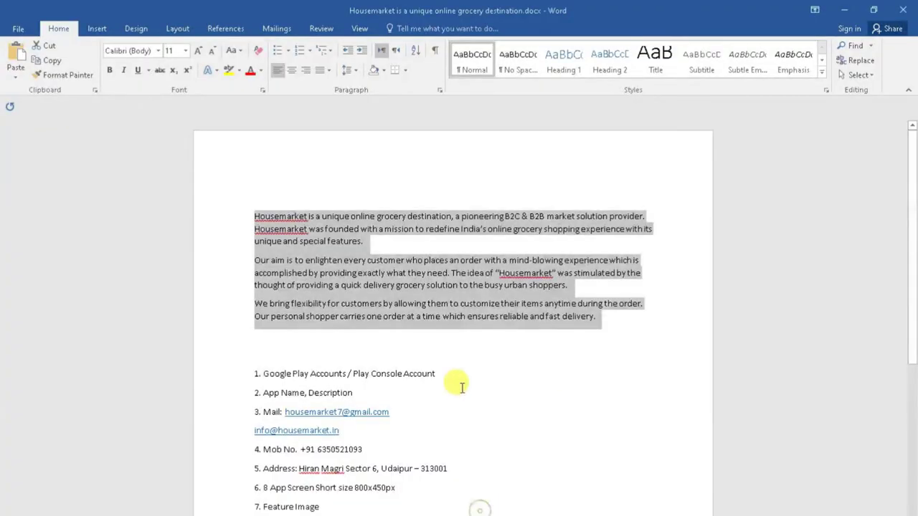
{"action": "left_click_drag", "start_coordinate": [397, 415], "coordinate": [282, 412]}
{"action": "key", "text": "ctrl+c"}
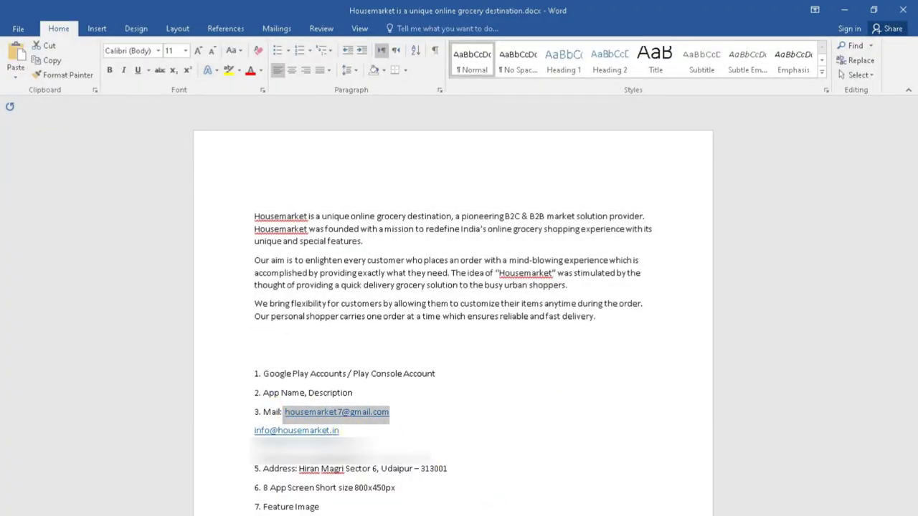
{"action": "left_click", "coordinate": [480, 511]}
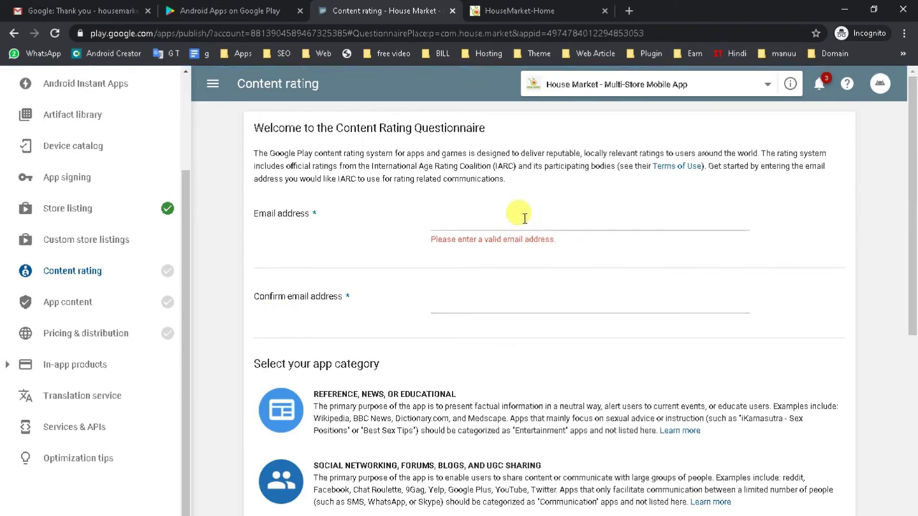
Step: Enter and confirm the contact e-mail address, and choose the consumer stores app category
{"action": "left_click", "coordinate": [513, 218]}
{"action": "key", "text": "ctrl+v"}
{"action": "left_click", "coordinate": [461, 287]}
{"action": "key", "text": "ctrl+v"}
{"action": "scroll", "coordinate": [525, 309], "scroll_direction": "down", "scroll_amount": 3}
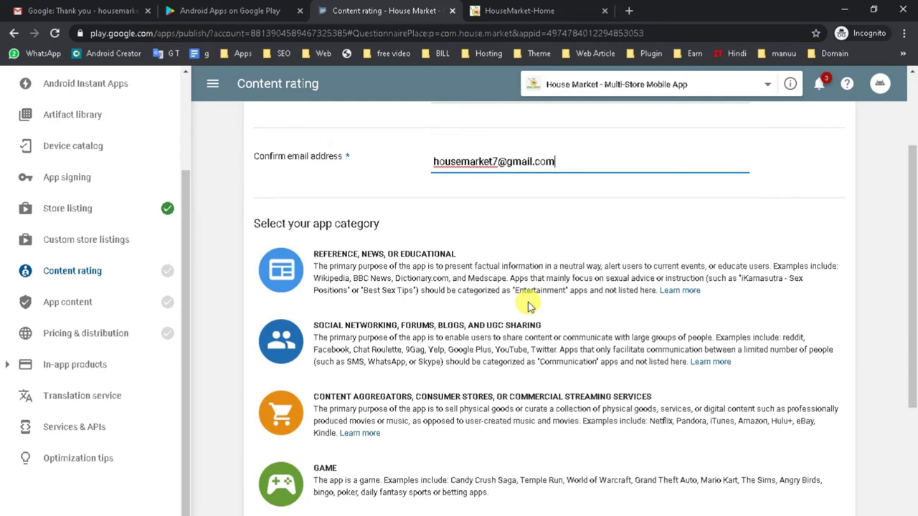
{"action": "scroll", "coordinate": [537, 301], "scroll_direction": "down", "scroll_amount": 1}
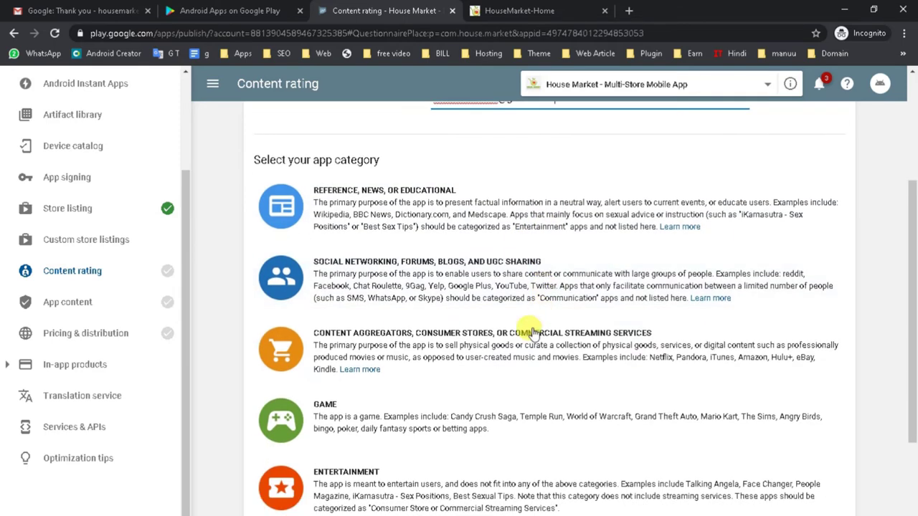
{"action": "left_click", "coordinate": [439, 350]}
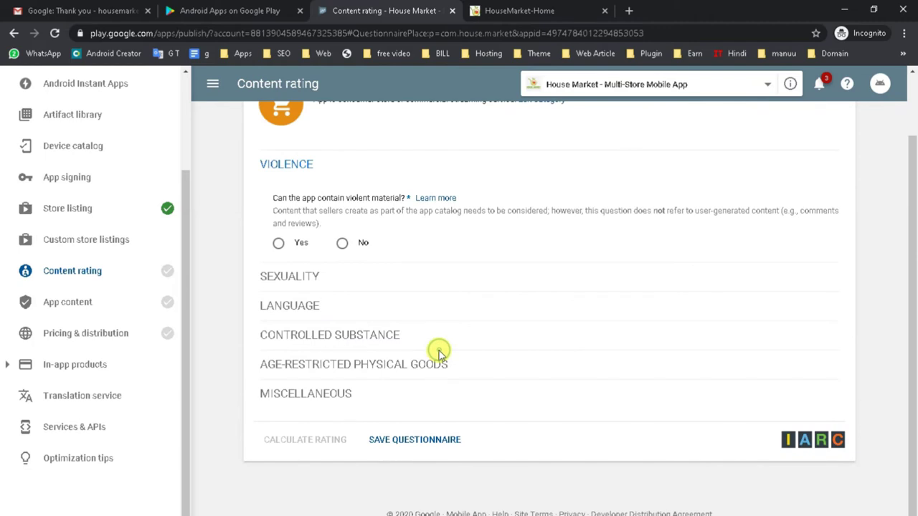
Step: Answer No to the violence, sexuality, language, drugs, alcohol, interaction, location and digital goods questions
{"action": "left_click", "coordinate": [342, 245]}
{"action": "left_click", "coordinate": [342, 274]}
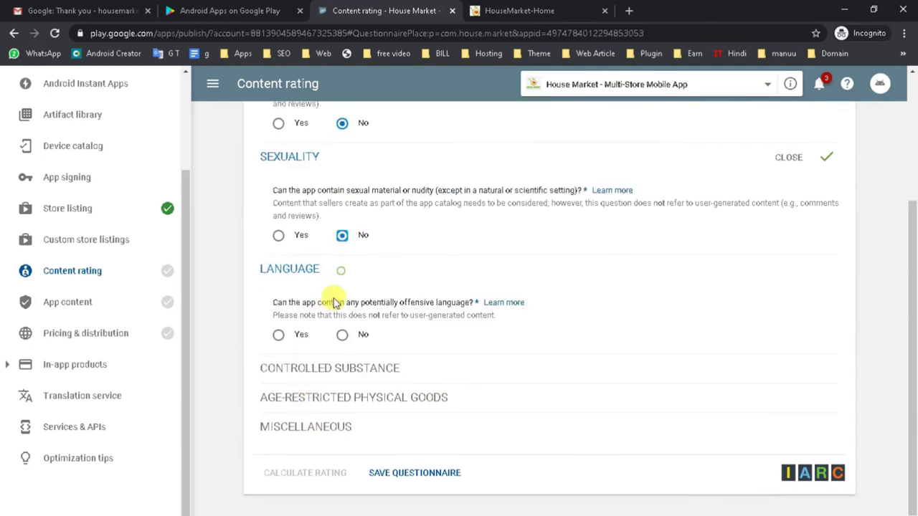
{"action": "left_click", "coordinate": [342, 334]}
{"action": "left_click", "coordinate": [342, 446]}
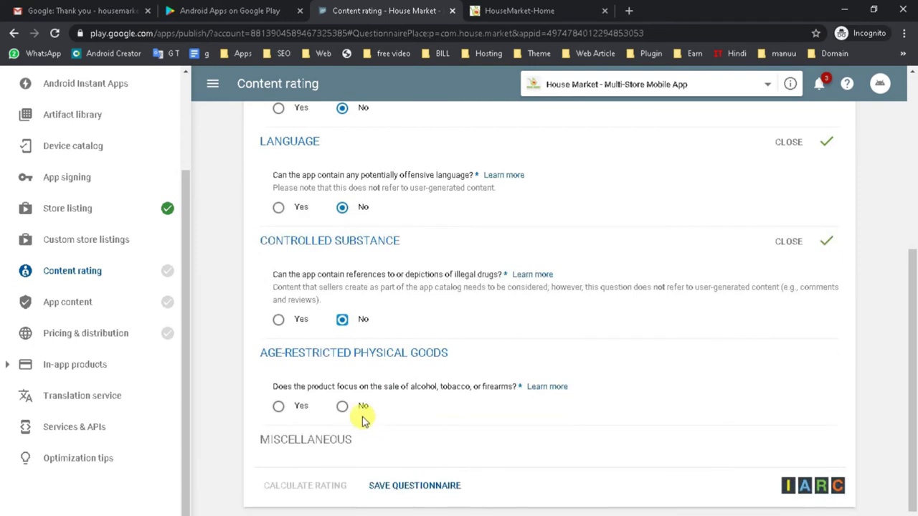
{"action": "left_click", "coordinate": [342, 406]}
{"action": "left_click", "coordinate": [342, 314]}
{"action": "left_click", "coordinate": [342, 366]}
{"action": "left_click", "coordinate": [342, 390]}
Step: Save the questionnaire, calculate the content rating, and apply it to House Market
{"action": "scroll", "coordinate": [458, 397], "scroll_direction": "up", "scroll_amount": 5}
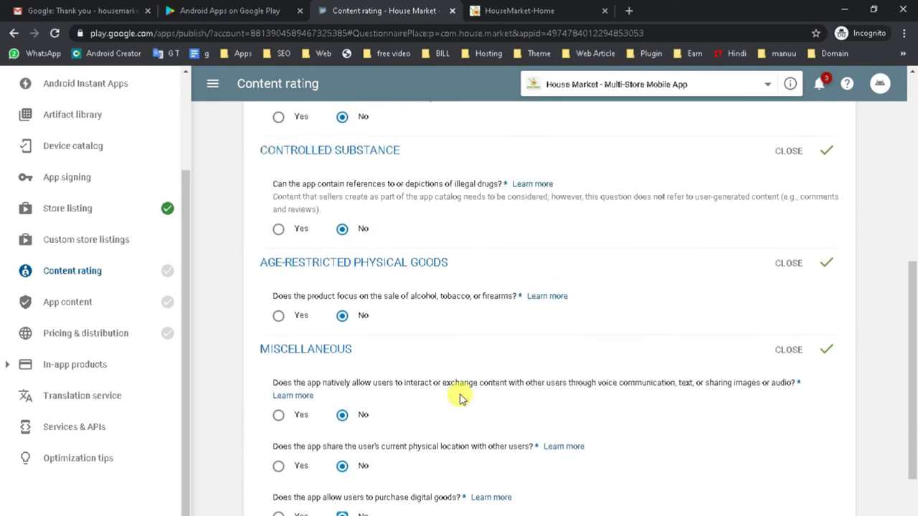
{"action": "scroll", "coordinate": [454, 366], "scroll_direction": "up", "scroll_amount": 3}
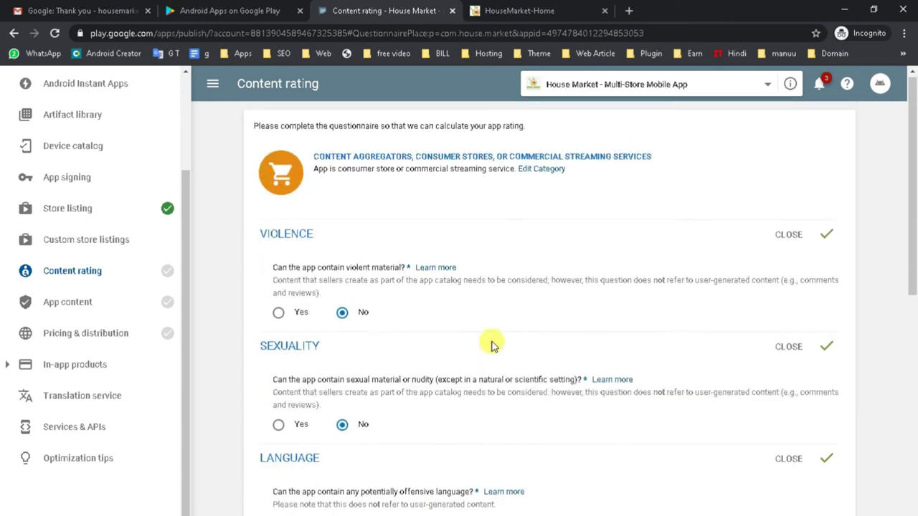
{"action": "scroll", "coordinate": [358, 237], "scroll_direction": "down", "scroll_amount": 8}
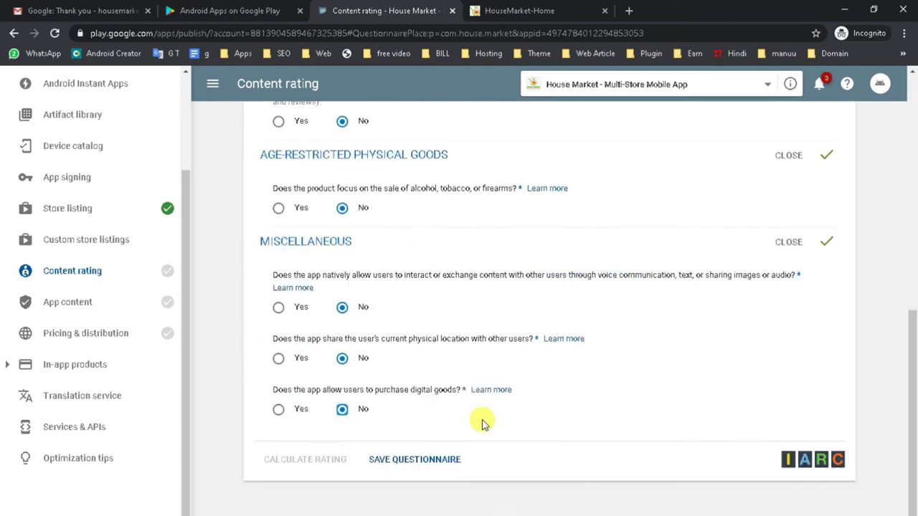
{"action": "left_click", "coordinate": [436, 445]}
{"action": "left_click", "coordinate": [293, 446]}
{"action": "scroll", "coordinate": [464, 384], "scroll_direction": "down", "scroll_amount": 2}
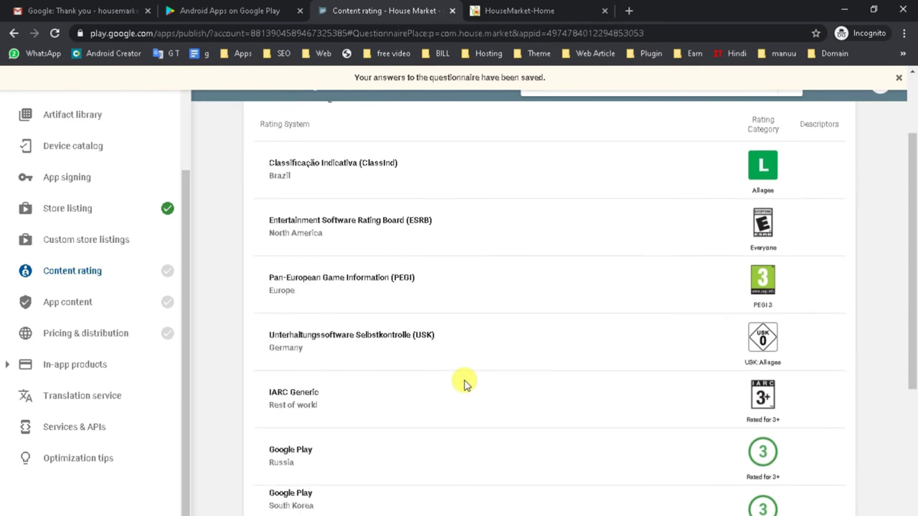
{"action": "scroll", "coordinate": [463, 384], "scroll_direction": "down", "scroll_amount": 4}
{"action": "left_click", "coordinate": [281, 438]}
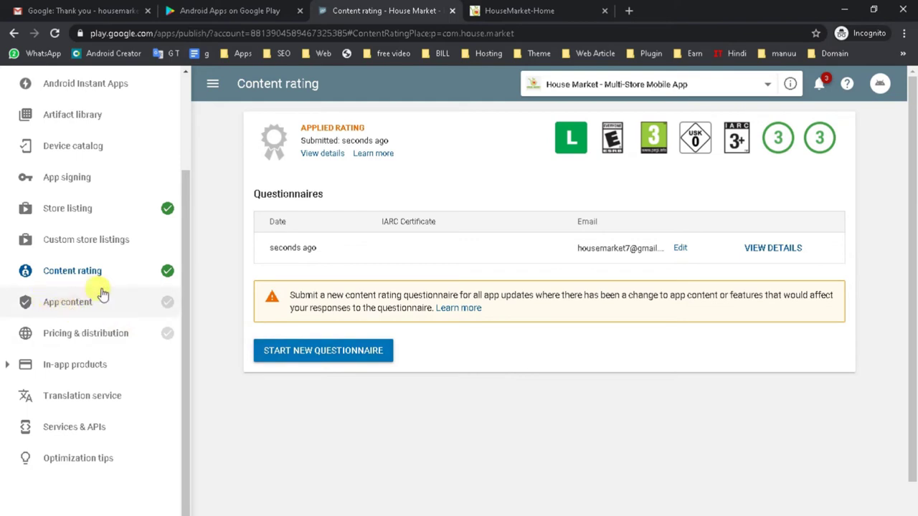
Step: Check the applied rating, then go to the App content page listing Privacy policy, Ads and App access
{"action": "scroll", "coordinate": [119, 313], "scroll_direction": "up", "scroll_amount": 3}
{"action": "scroll", "coordinate": [143, 251], "scroll_direction": "down", "scroll_amount": 3}
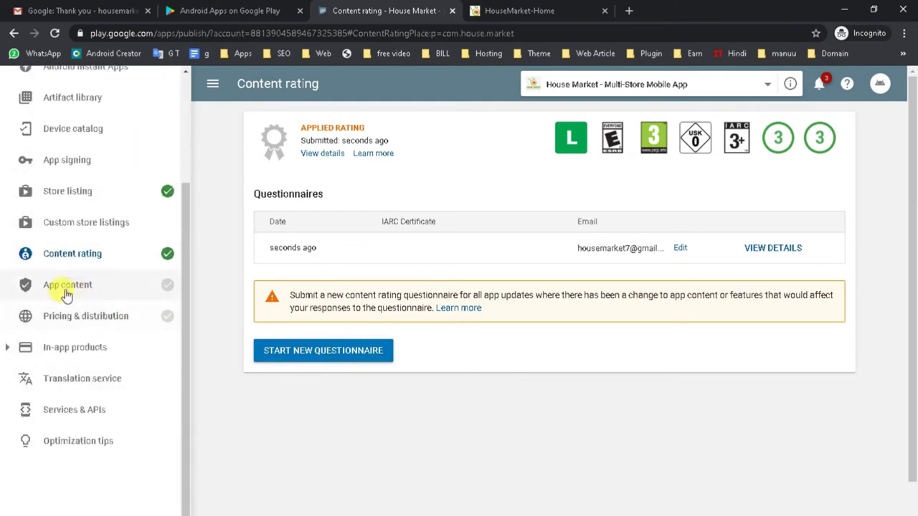
{"action": "left_click", "coordinate": [94, 294]}
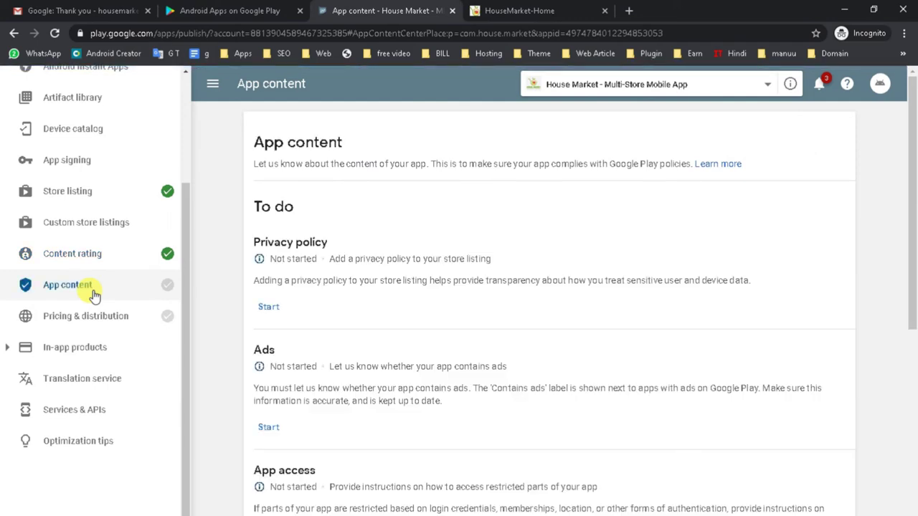
{"action": "mouse_move", "coordinate": [167, 287]}
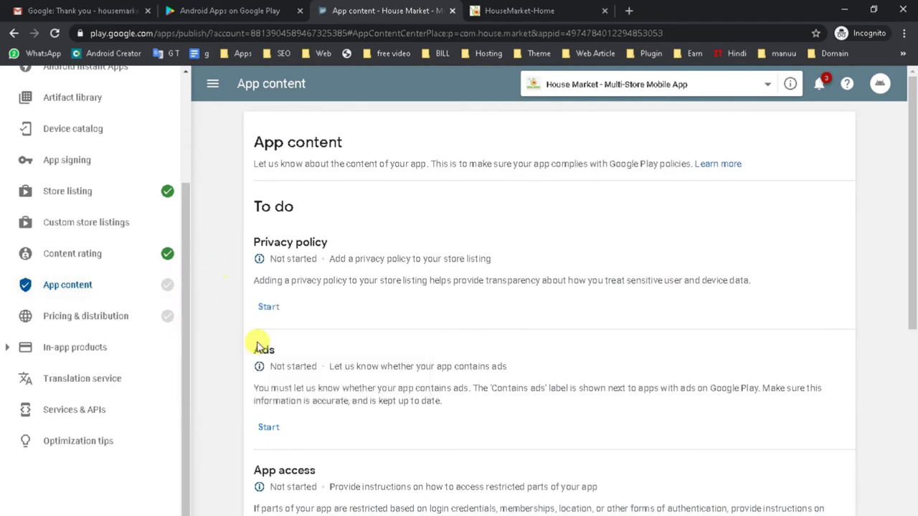
{"action": "left_click", "coordinate": [269, 309]}
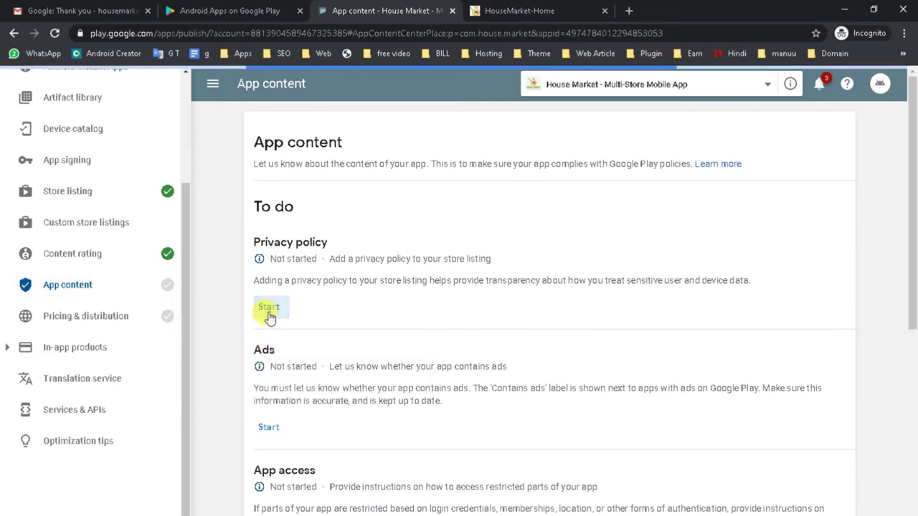
{"action": "left_click", "coordinate": [354, 273]}
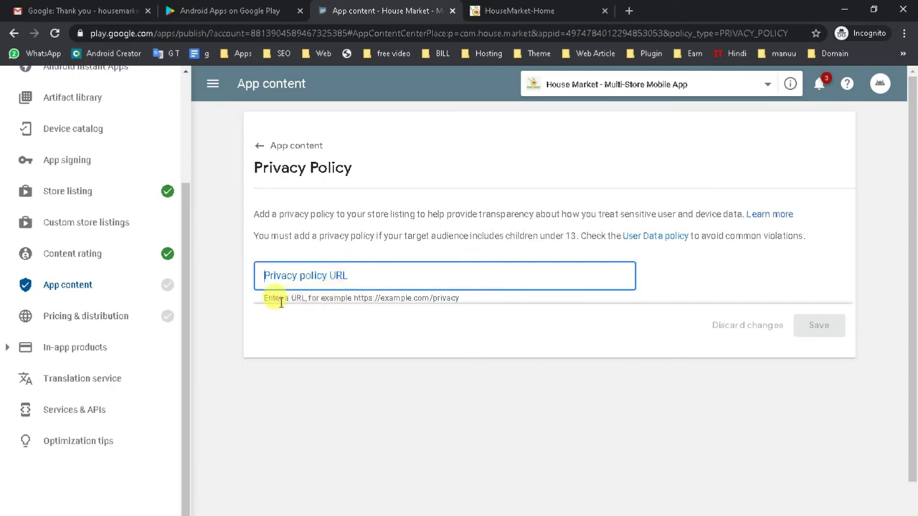
{"action": "left_click", "coordinate": [566, 10]}
{"action": "scroll", "coordinate": [912, 147], "scroll_direction": "down", "scroll_amount": 4}
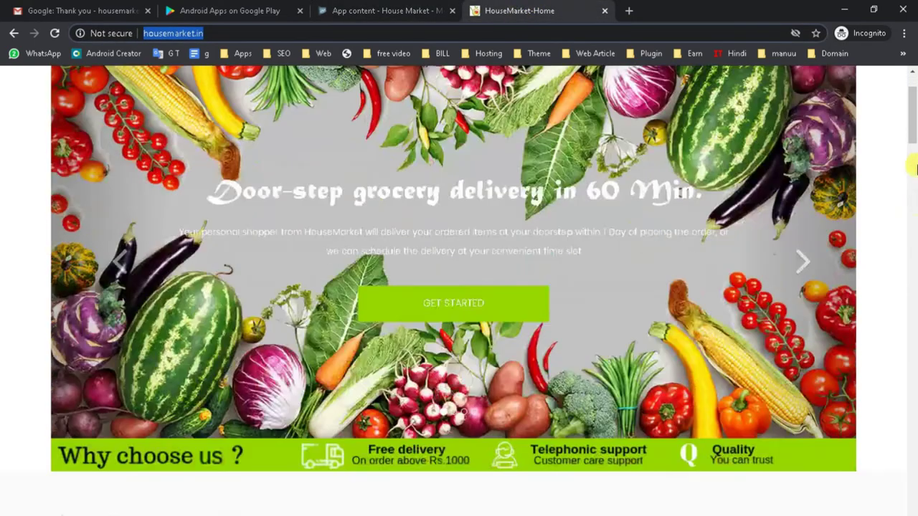
{"action": "left_click_drag", "start_coordinate": [912, 146], "coordinate": [912, 495]}
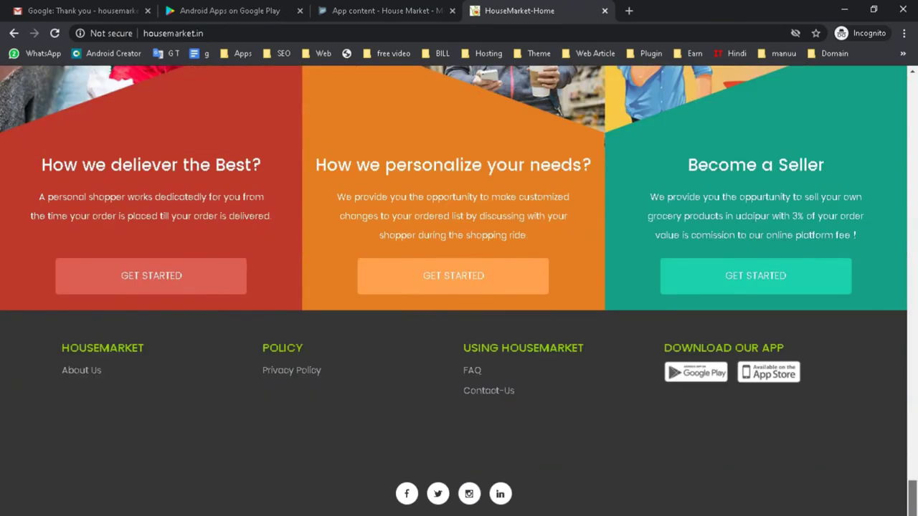
{"action": "left_click", "coordinate": [293, 371]}
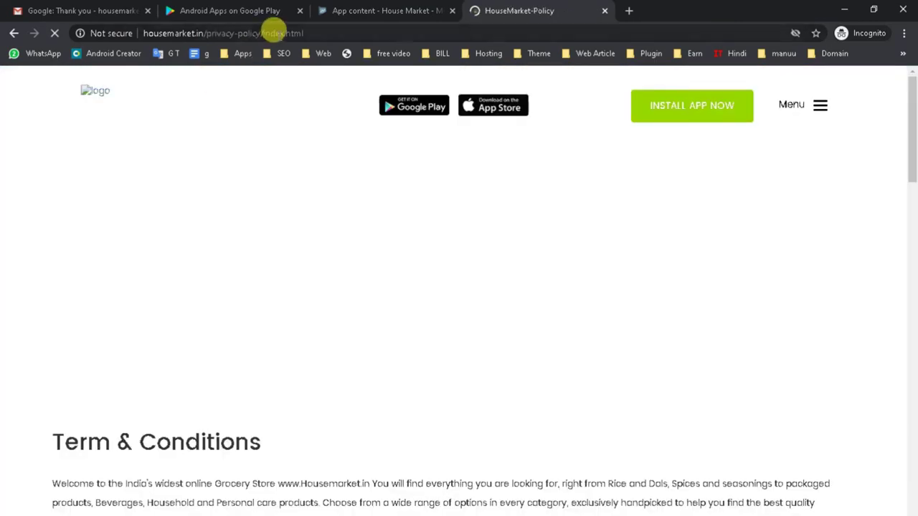
{"action": "left_click", "coordinate": [279, 34]}
{"action": "key", "text": "ctrl+c"}
{"action": "left_click", "coordinate": [380, 10]}
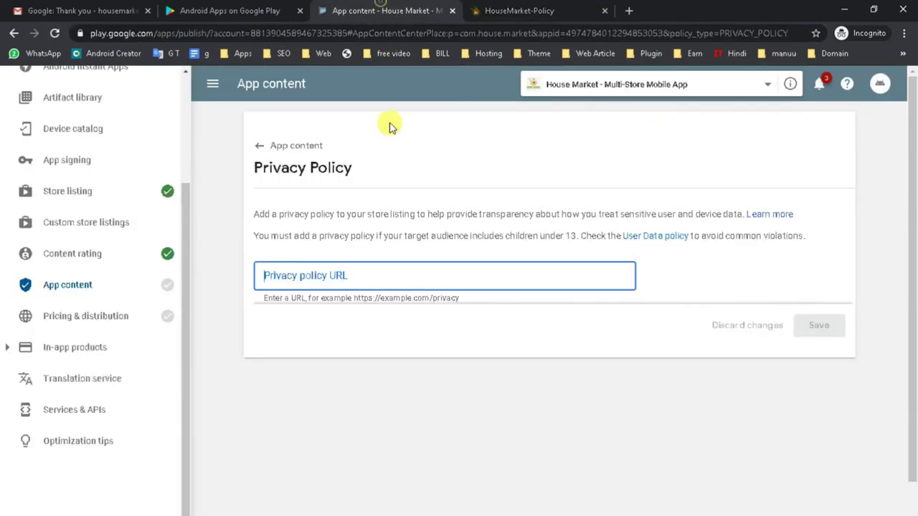
{"action": "key", "text": "ctrl+v"}
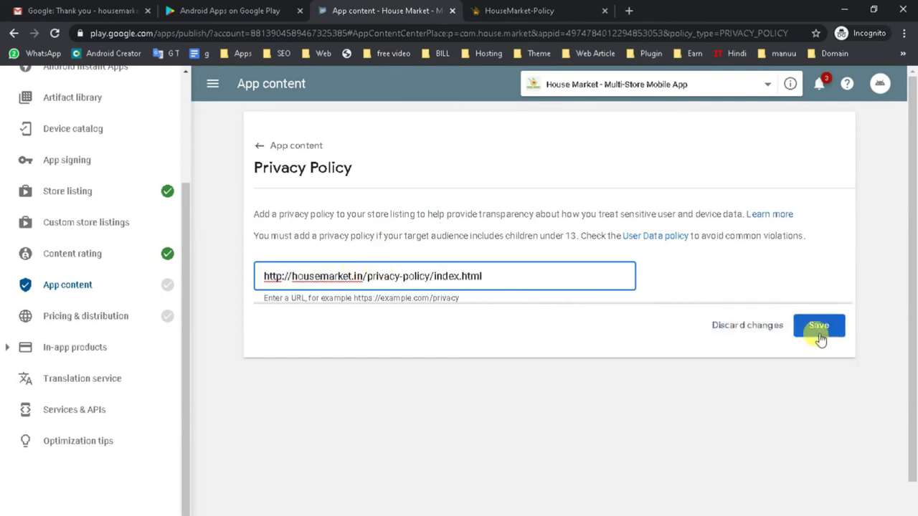
{"action": "left_click", "coordinate": [818, 327]}
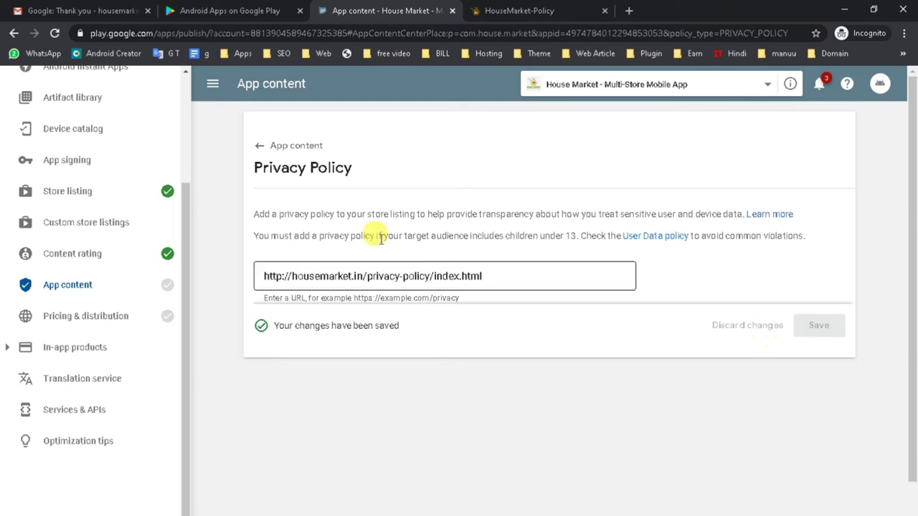
{"action": "left_click", "coordinate": [277, 149]}
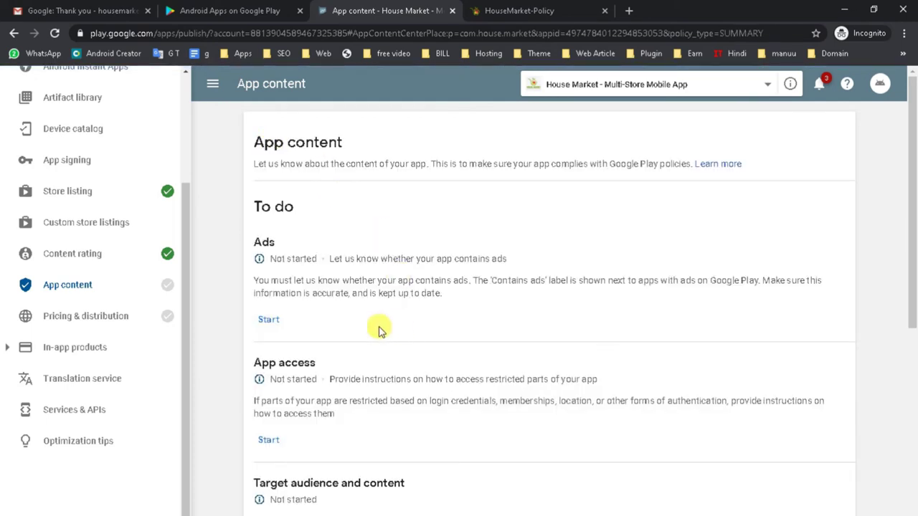
Step: Save the Ads declaration as 'No, my app does not contain ads', then start App access
{"action": "left_click", "coordinate": [266, 320]}
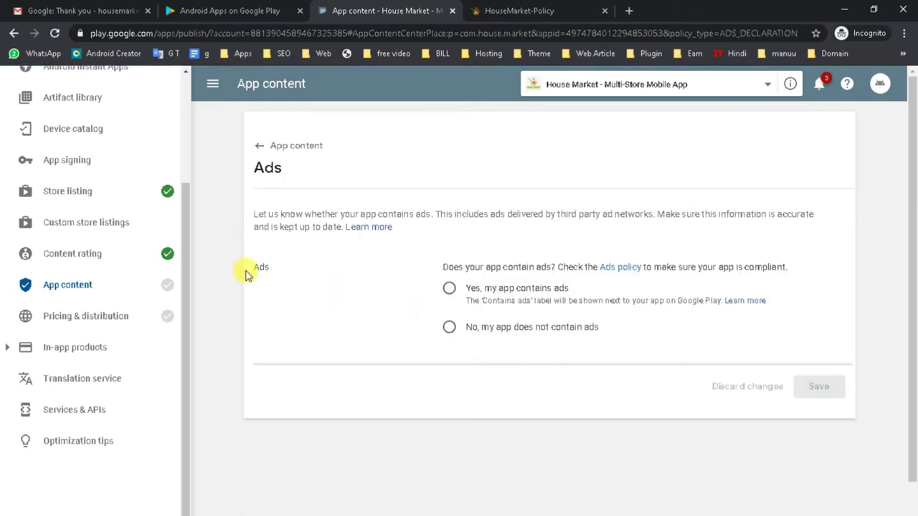
{"action": "left_click", "coordinate": [449, 329]}
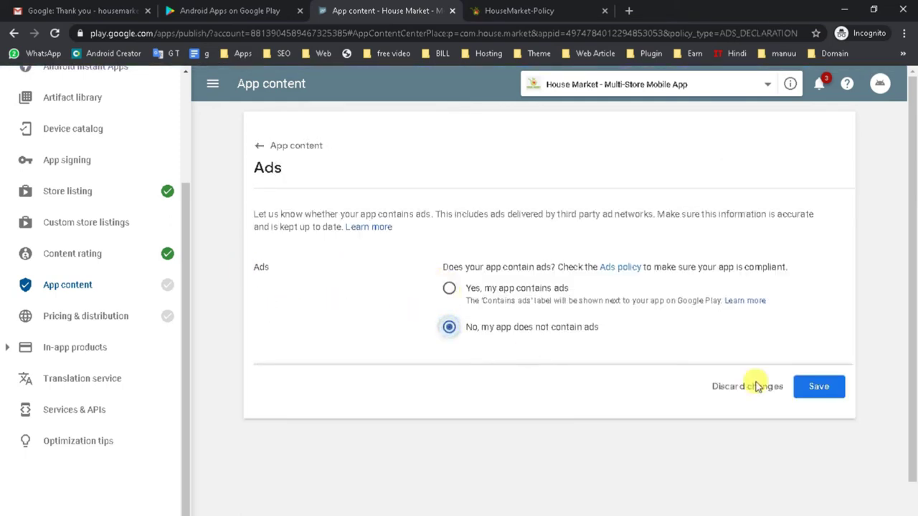
{"action": "left_click", "coordinate": [814, 392]}
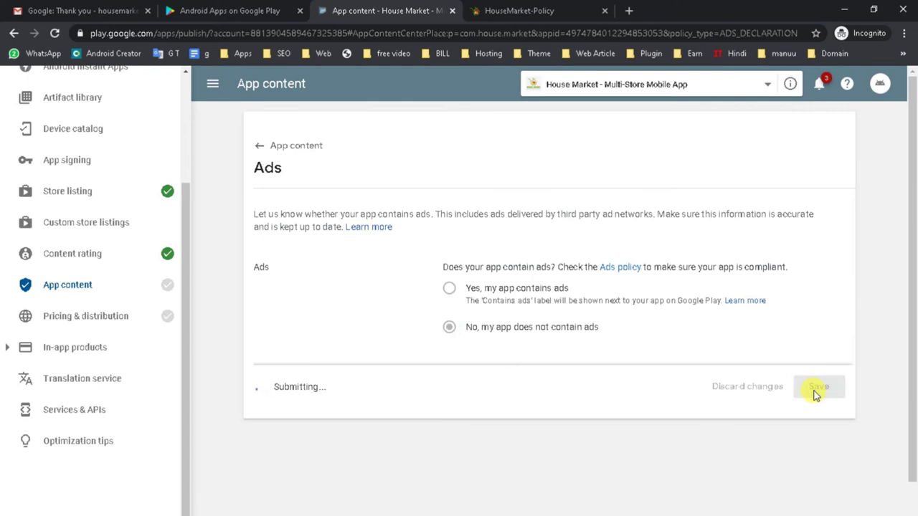
{"action": "left_click", "coordinate": [260, 147]}
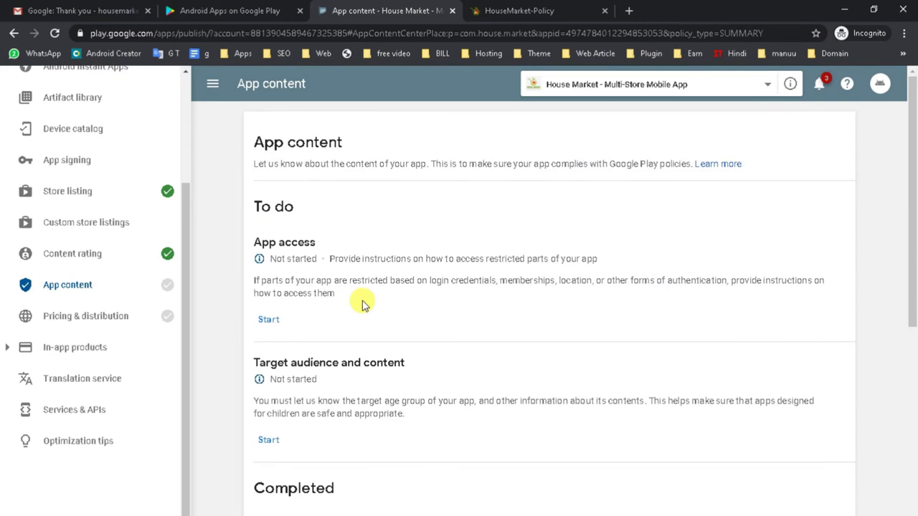
{"action": "scroll", "coordinate": [362, 305], "scroll_direction": "down", "scroll_amount": 1}
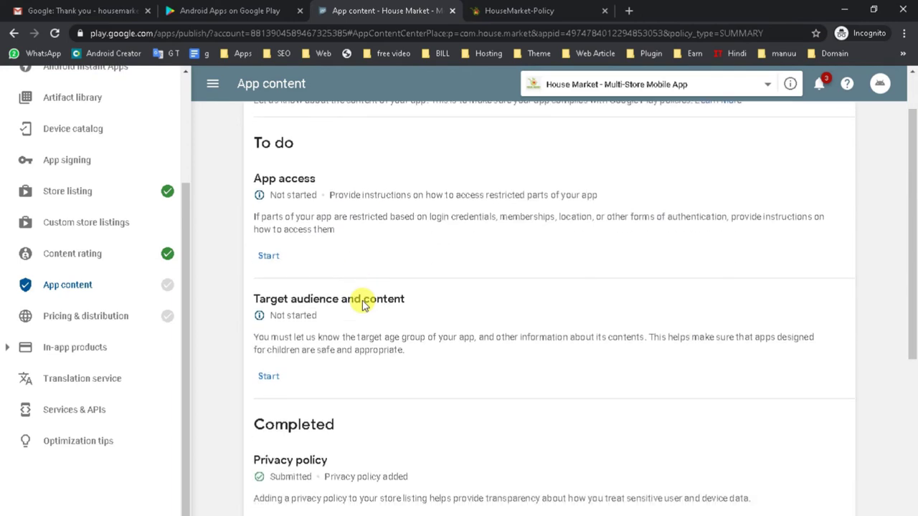
{"action": "left_click", "coordinate": [269, 258]}
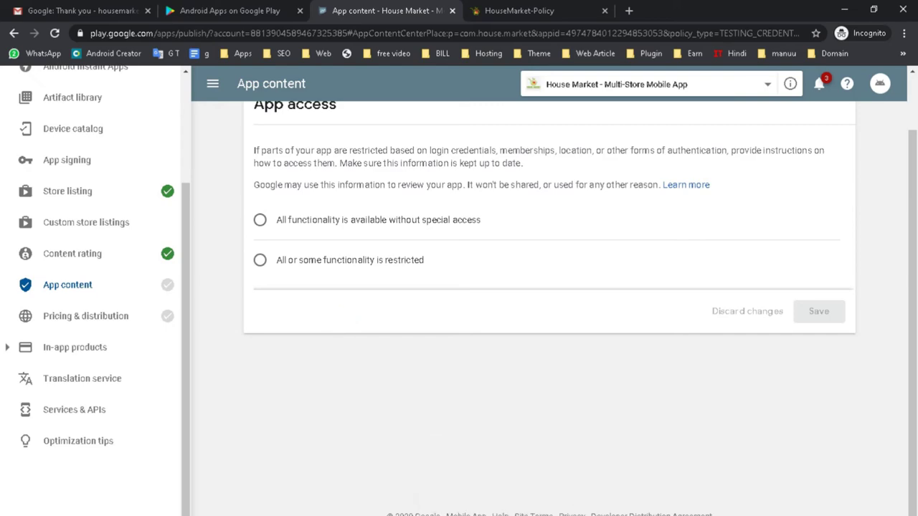
Step: Declare App access as all functionality available without special access and save
{"action": "mouse_move", "coordinate": [498, 462]}
{"action": "key", "text": "super+Tab"}
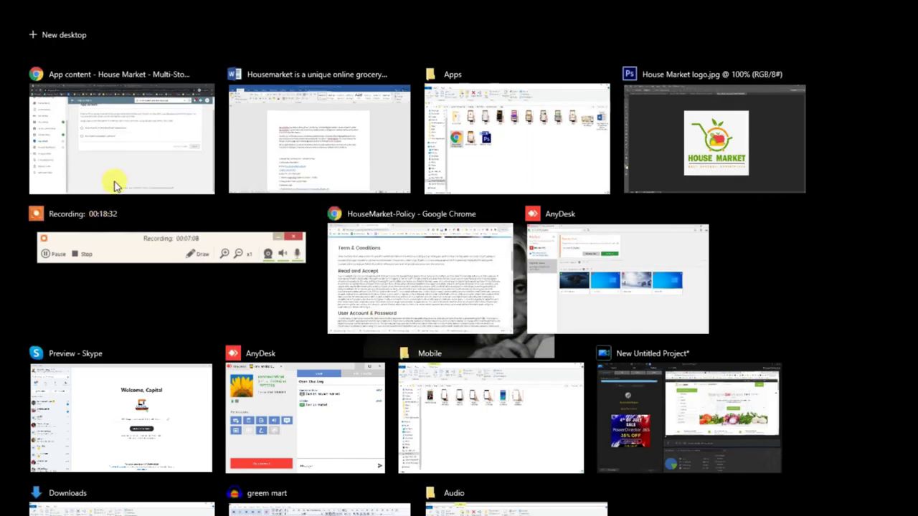
{"action": "left_click", "coordinate": [140, 147]}
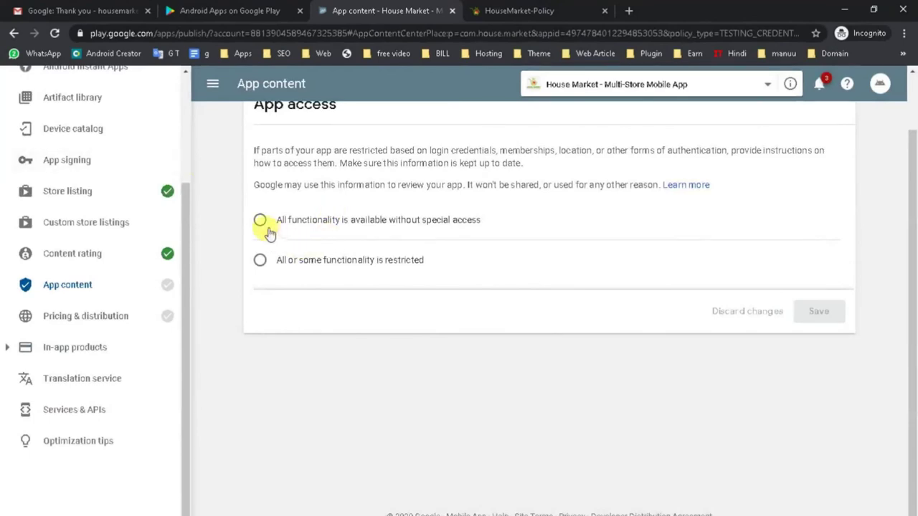
{"action": "left_click", "coordinate": [261, 221]}
{"action": "left_click", "coordinate": [808, 314]}
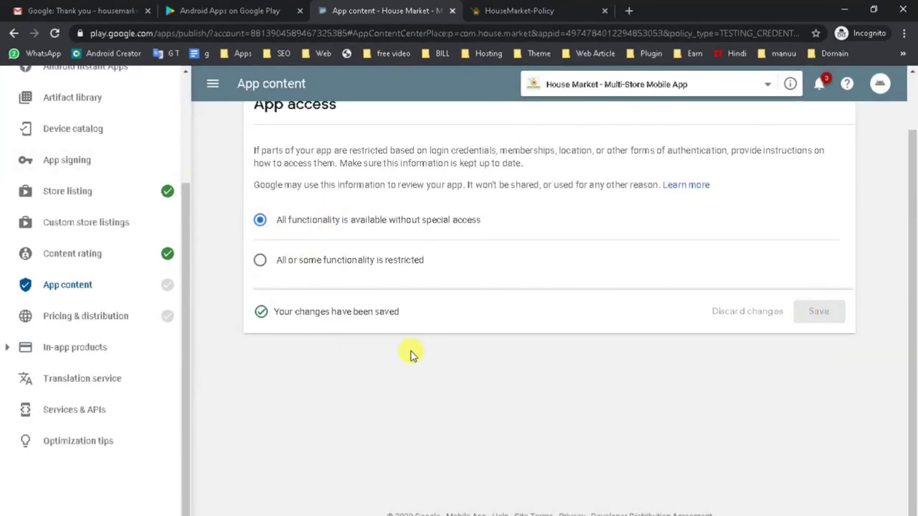
Step: Go back to the App content overview and highlight the Target audience and content heading
{"action": "scroll", "coordinate": [297, 248], "scroll_direction": "up", "scroll_amount": 1}
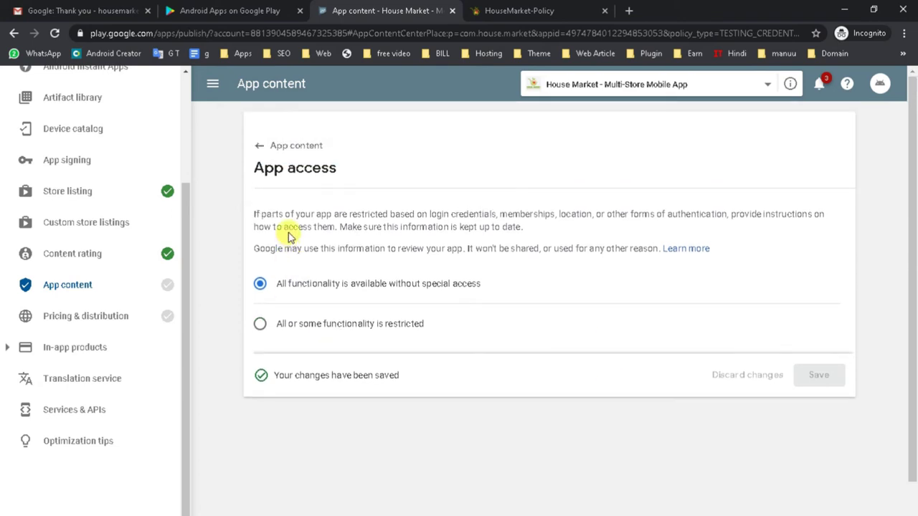
{"action": "left_click", "coordinate": [275, 146]}
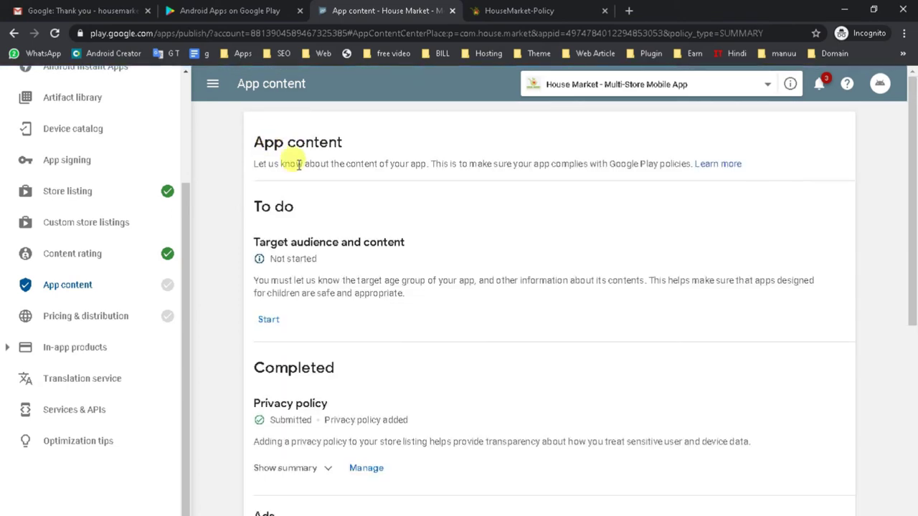
{"action": "scroll", "coordinate": [334, 365], "scroll_direction": "down", "scroll_amount": 1}
{"action": "scroll", "coordinate": [304, 184], "scroll_direction": "up", "scroll_amount": 1}
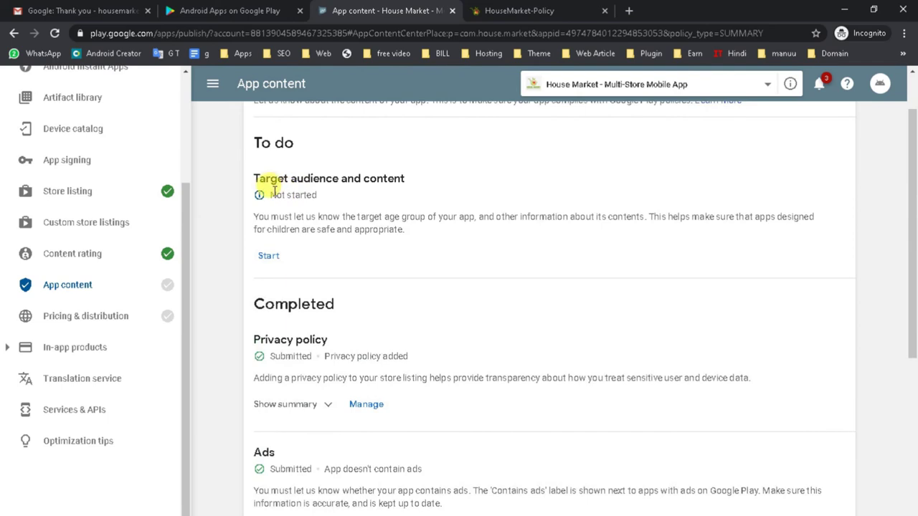
{"action": "left_click_drag", "start_coordinate": [259, 176], "coordinate": [415, 180]}
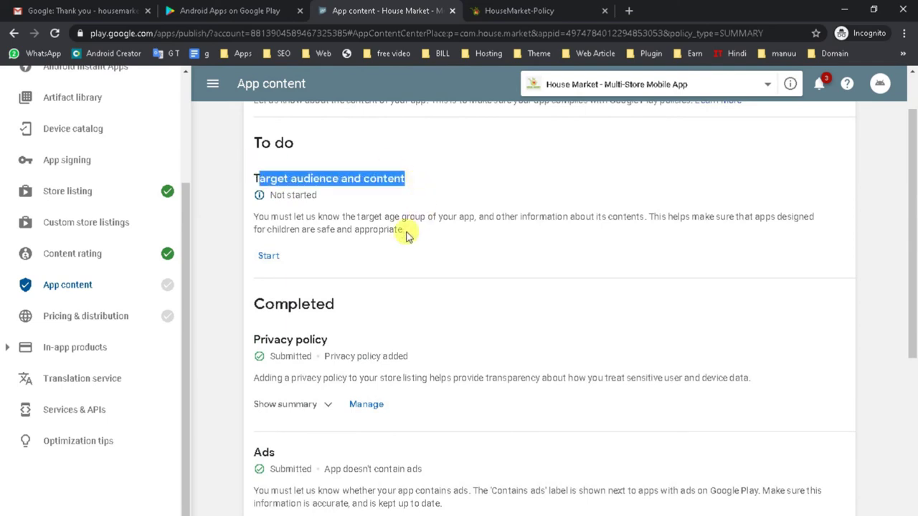
Step: Start the Target audience questionnaire and select ages 16-17 and 18 and over
{"action": "left_click", "coordinate": [270, 257]}
{"action": "scroll", "coordinate": [351, 317], "scroll_direction": "down", "scroll_amount": 2}
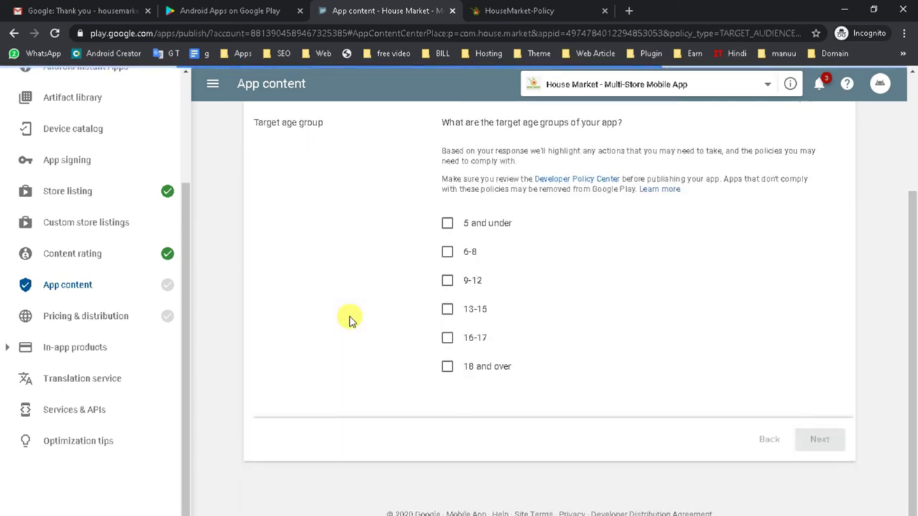
{"action": "scroll", "coordinate": [351, 318], "scroll_direction": "down", "scroll_amount": 2}
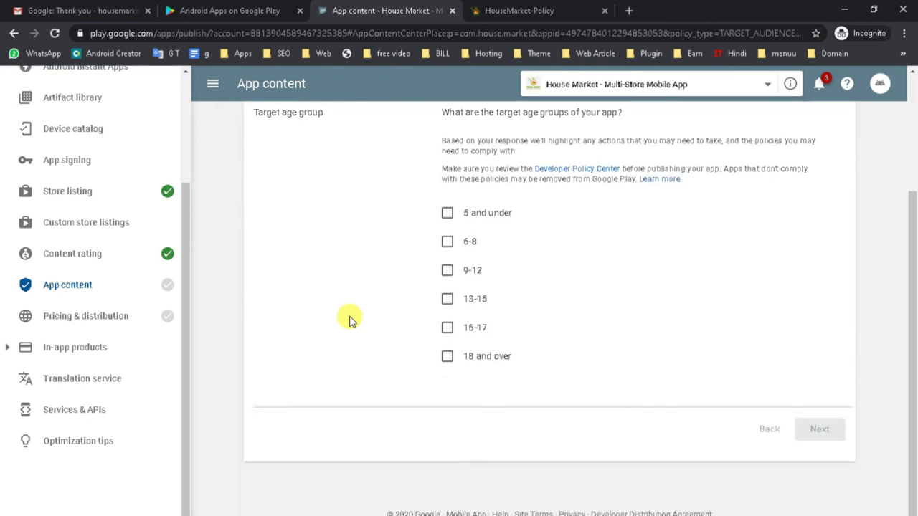
{"action": "left_click", "coordinate": [445, 332]}
{"action": "left_click", "coordinate": [446, 357]}
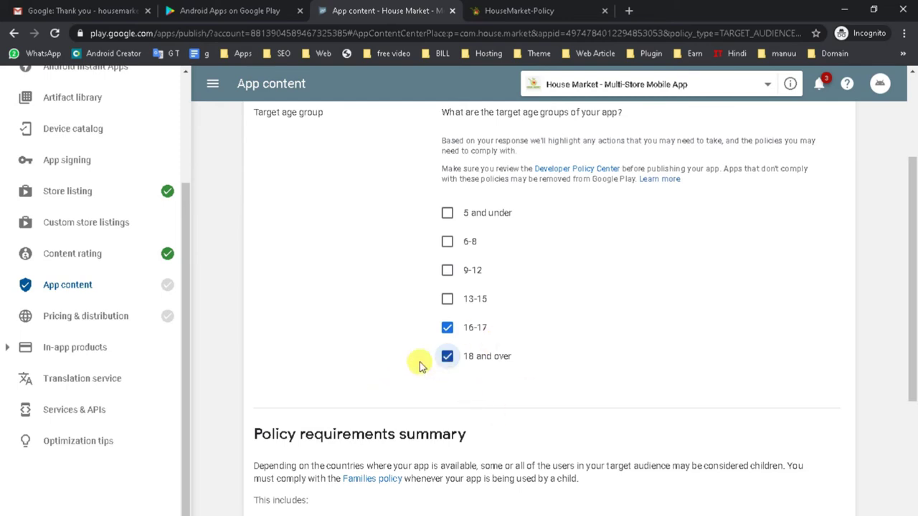
{"action": "scroll", "coordinate": [429, 368], "scroll_direction": "down", "scroll_amount": 4}
{"action": "scroll", "coordinate": [403, 301], "scroll_direction": "up", "scroll_amount": 3}
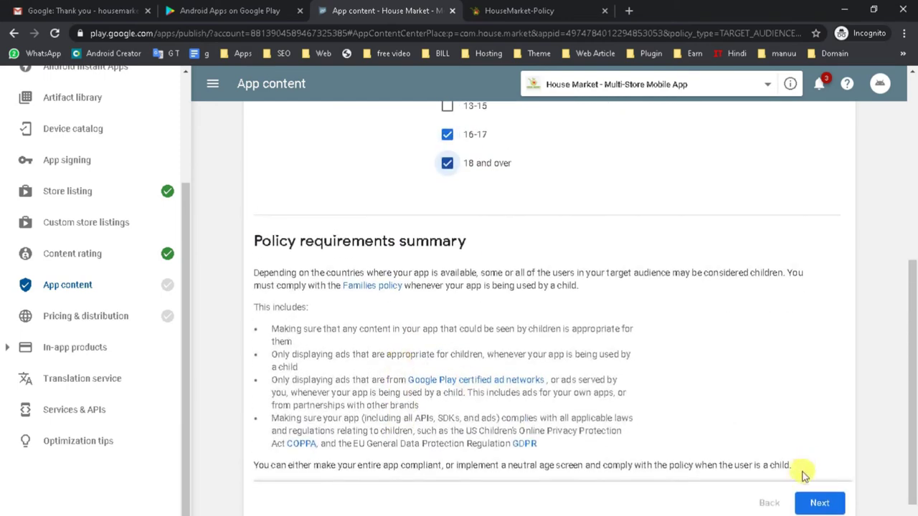
{"action": "left_click", "coordinate": [819, 503]}
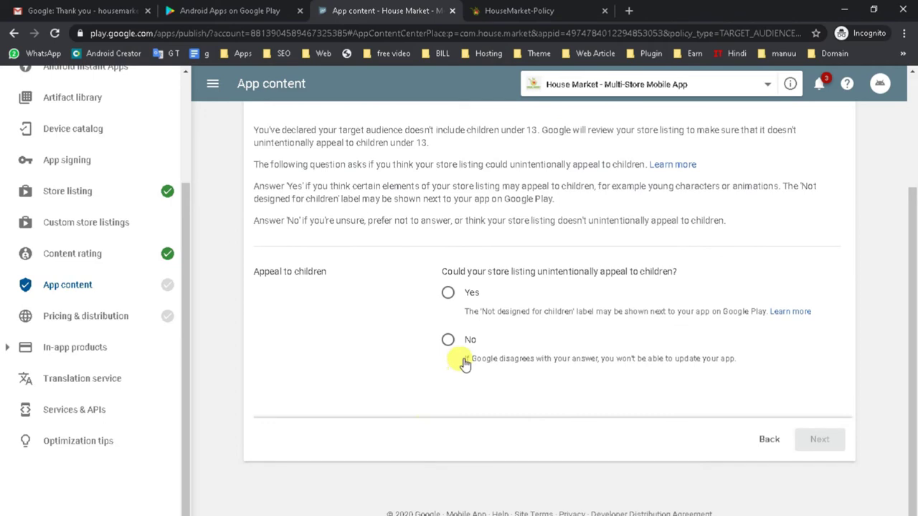
Step: Answer that the listing doesn't appeal to children, save, and return to App content
{"action": "left_click_drag", "start_coordinate": [674, 272], "coordinate": [426, 273]}
{"action": "left_click", "coordinate": [478, 271]}
{"action": "triple_click", "coordinate": [479, 271]}
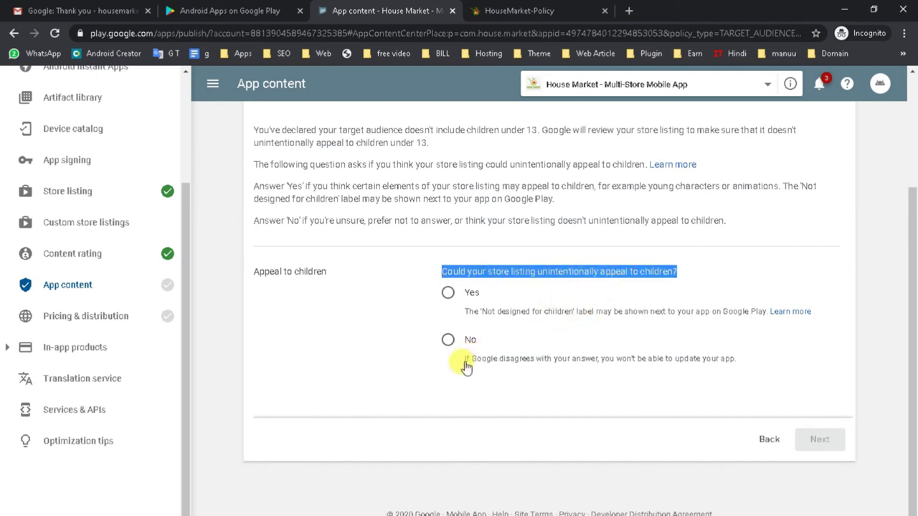
{"action": "left_click", "coordinate": [448, 341]}
{"action": "left_click", "coordinate": [812, 439]}
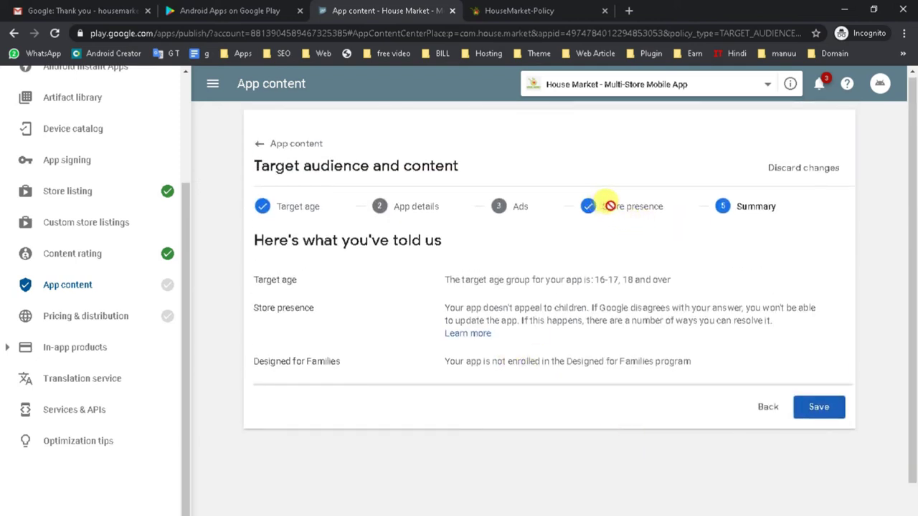
{"action": "left_click", "coordinate": [821, 407]}
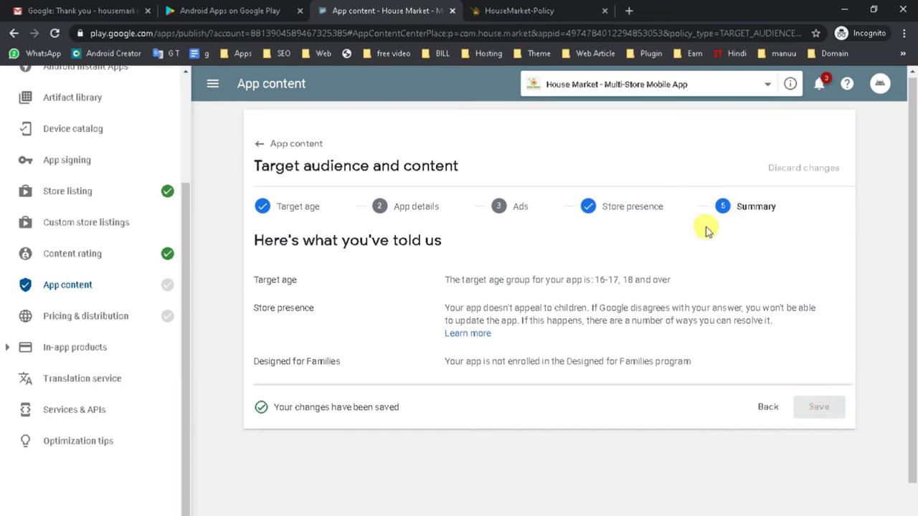
{"action": "left_click", "coordinate": [768, 407]}
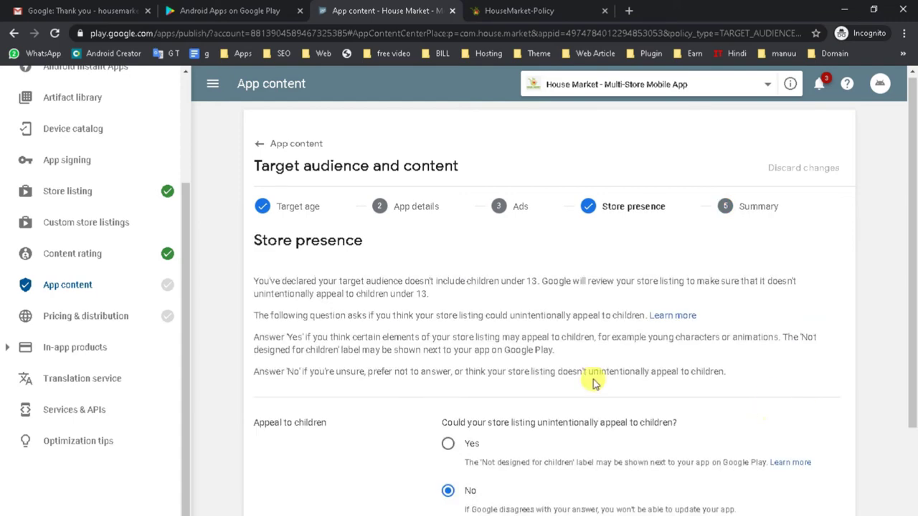
{"action": "left_click", "coordinate": [281, 147]}
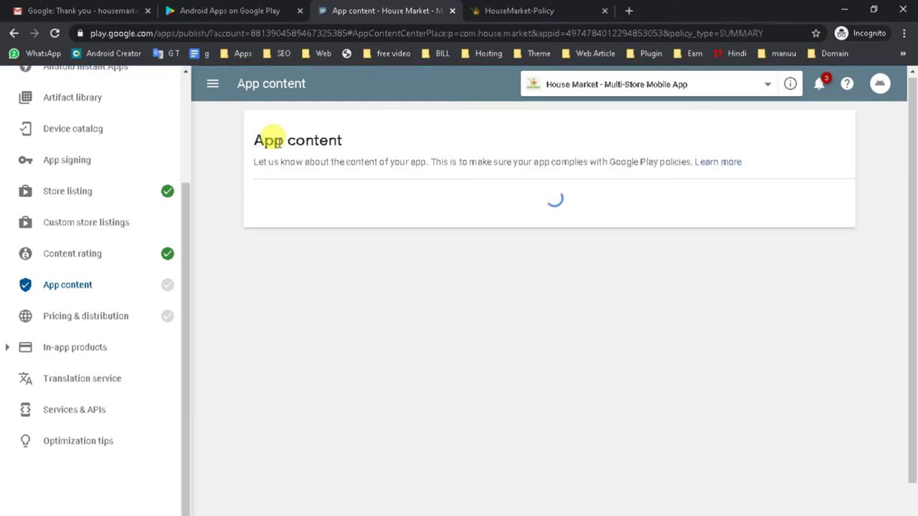
{"action": "scroll", "coordinate": [269, 355], "scroll_direction": "down", "scroll_amount": 4}
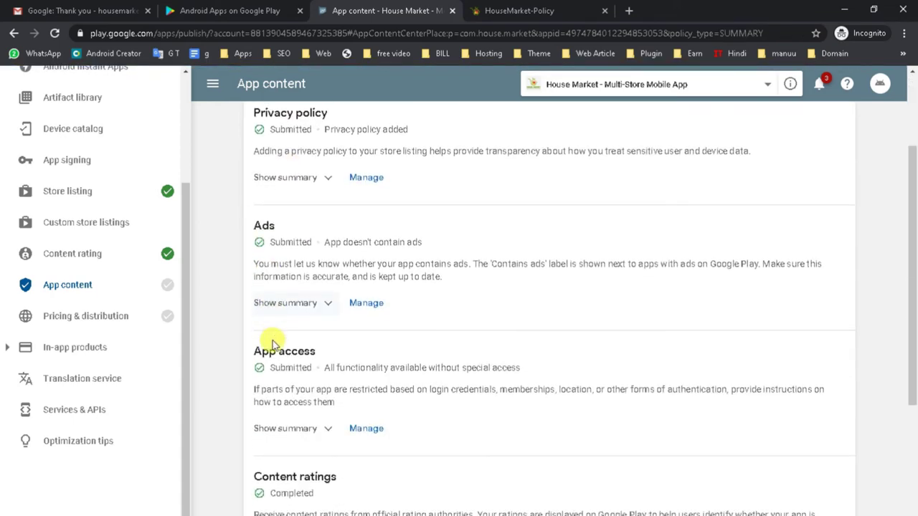
{"action": "scroll", "coordinate": [272, 345], "scroll_direction": "down", "scroll_amount": 2}
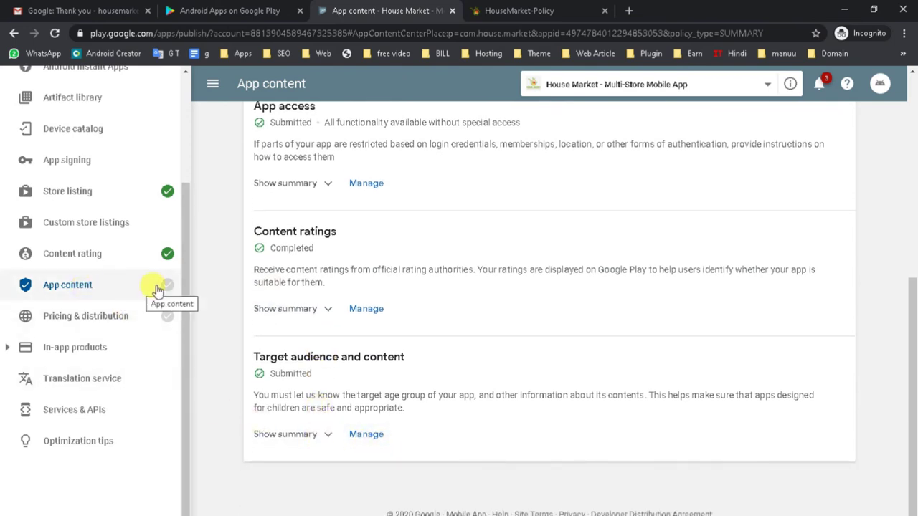
{"action": "mouse_move", "coordinate": [164, 287]}
{"action": "scroll", "coordinate": [400, 291], "scroll_direction": "up", "scroll_amount": 5}
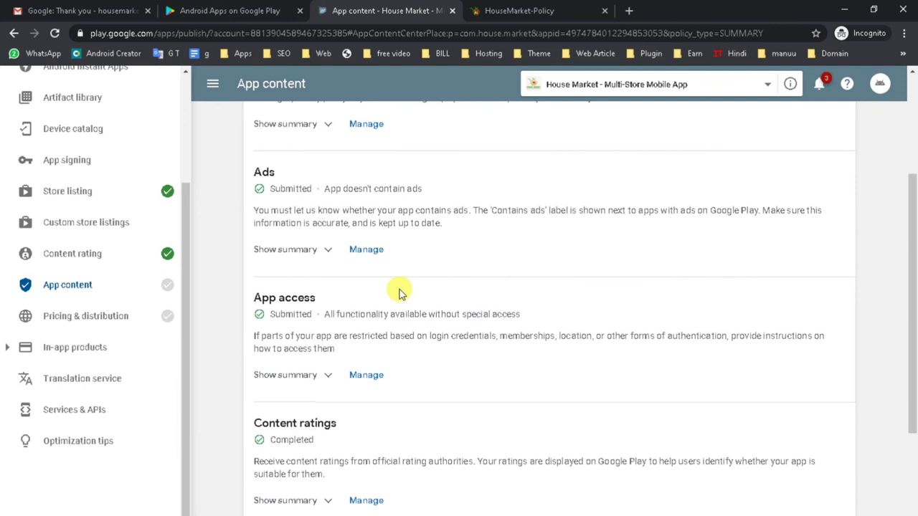
{"action": "scroll", "coordinate": [400, 292], "scroll_direction": "up", "scroll_amount": 1}
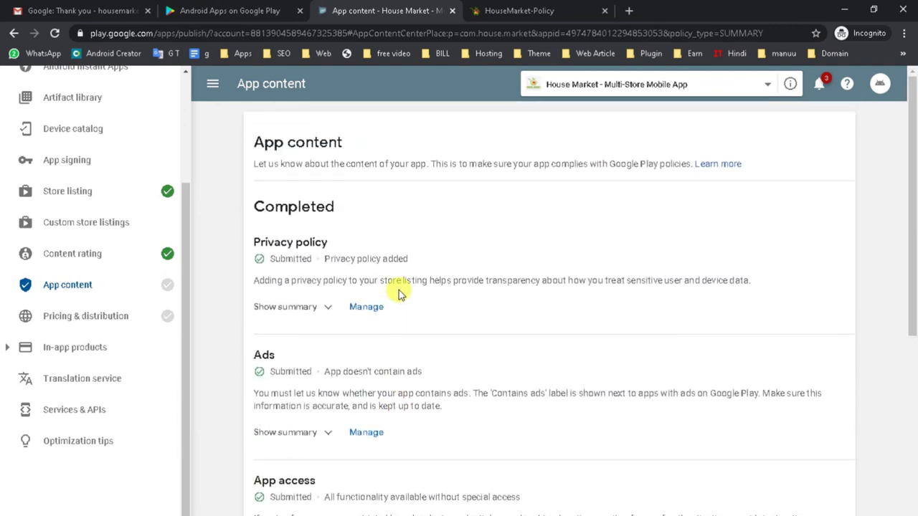
{"action": "scroll", "coordinate": [393, 294], "scroll_direction": "down", "scroll_amount": 5}
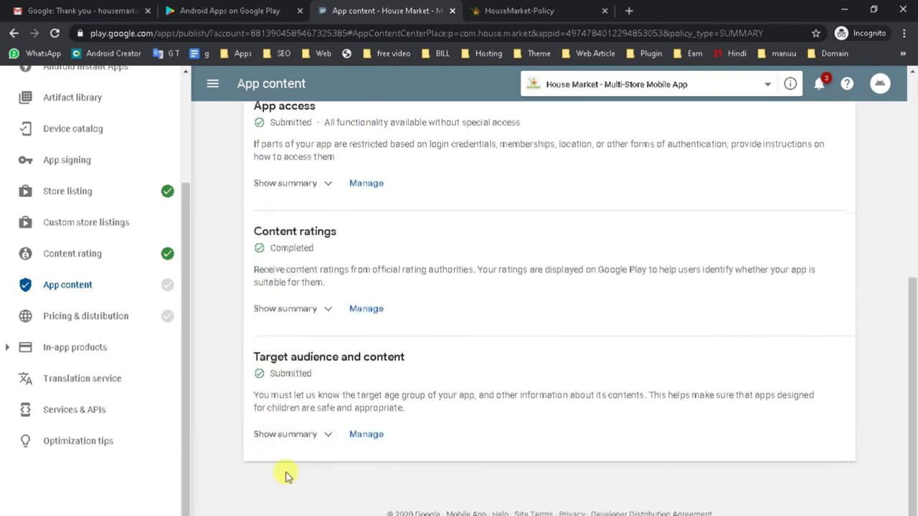
{"action": "scroll", "coordinate": [258, 349], "scroll_direction": "up", "scroll_amount": 3}
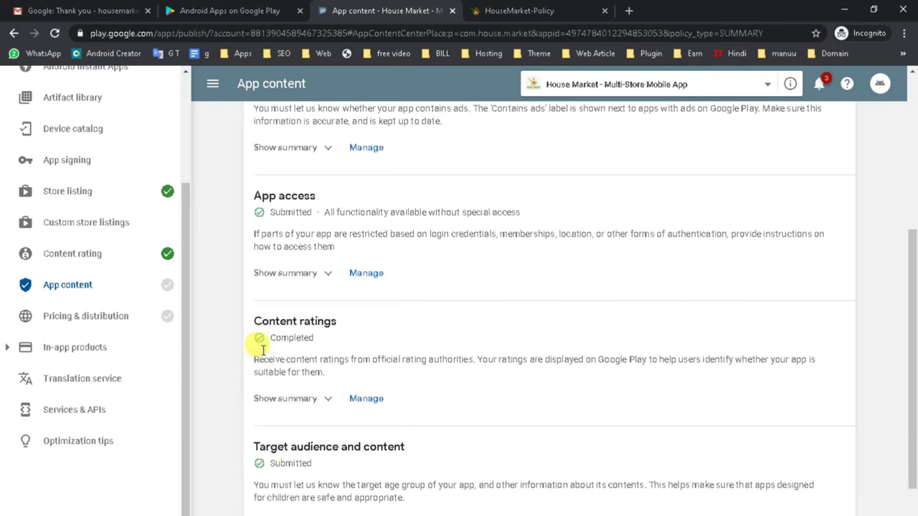
Step: In Pricing & distribution, check the free/paid setting and make all countries available
{"action": "left_click", "coordinate": [126, 315]}
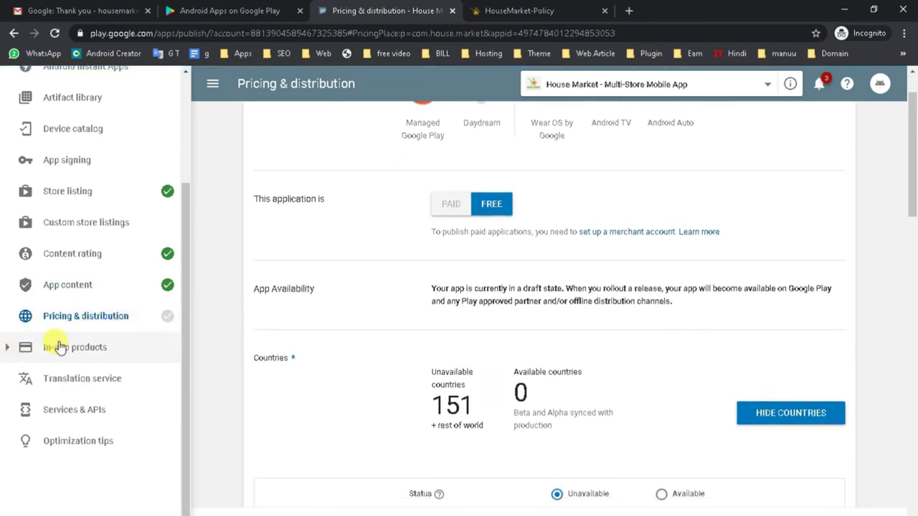
{"action": "scroll", "coordinate": [574, 273], "scroll_direction": "up", "scroll_amount": 1}
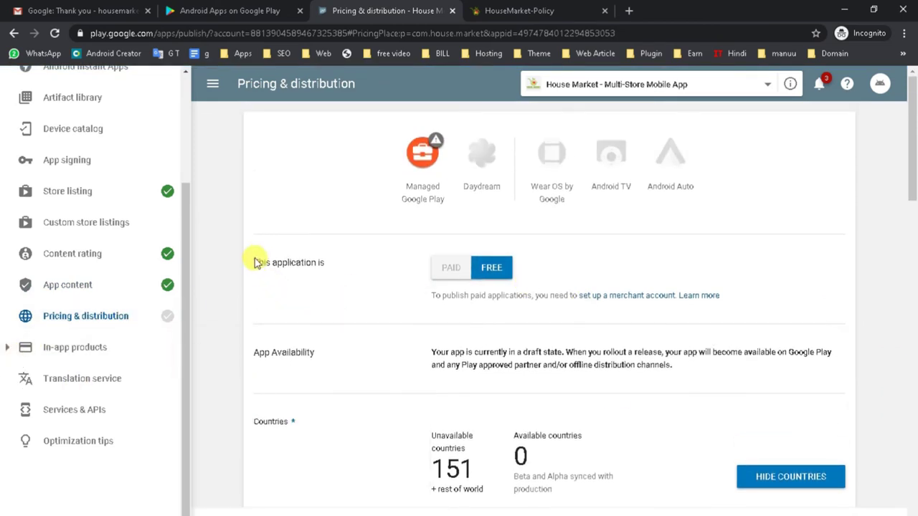
{"action": "left_click_drag", "start_coordinate": [255, 262], "coordinate": [348, 266]}
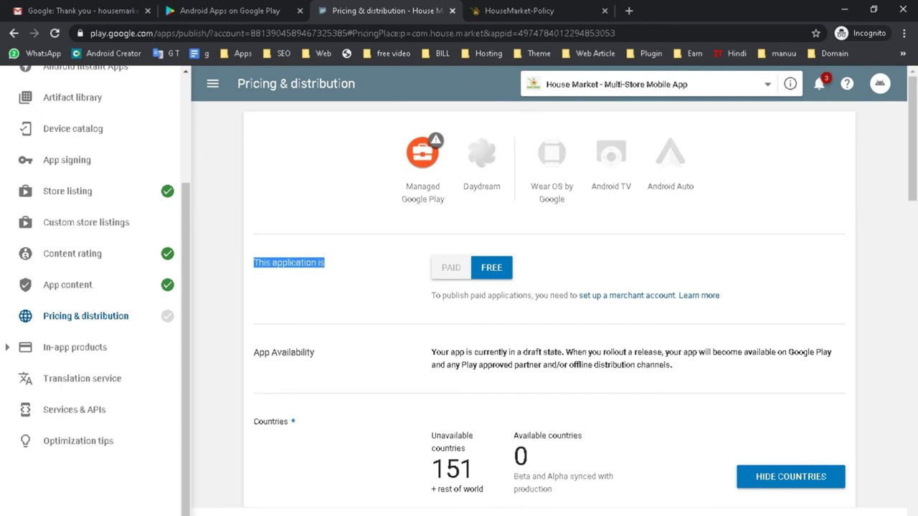
{"action": "scroll", "coordinate": [583, 352], "scroll_direction": "down", "scroll_amount": 5}
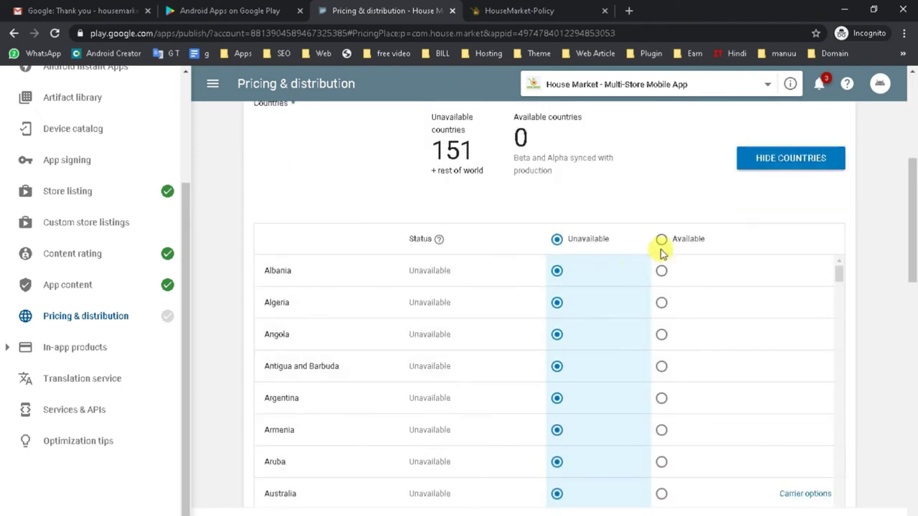
{"action": "scroll", "coordinate": [390, 229], "scroll_direction": "up", "scroll_amount": 2}
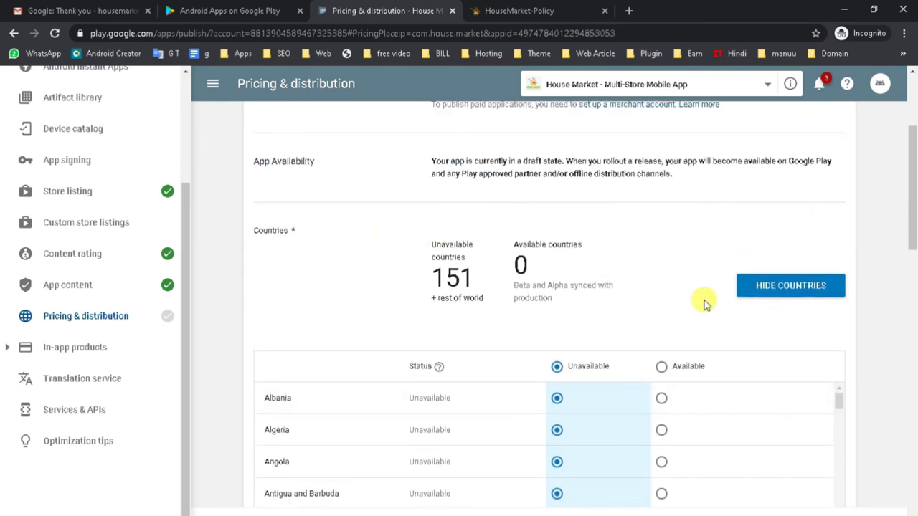
{"action": "left_click", "coordinate": [661, 368]}
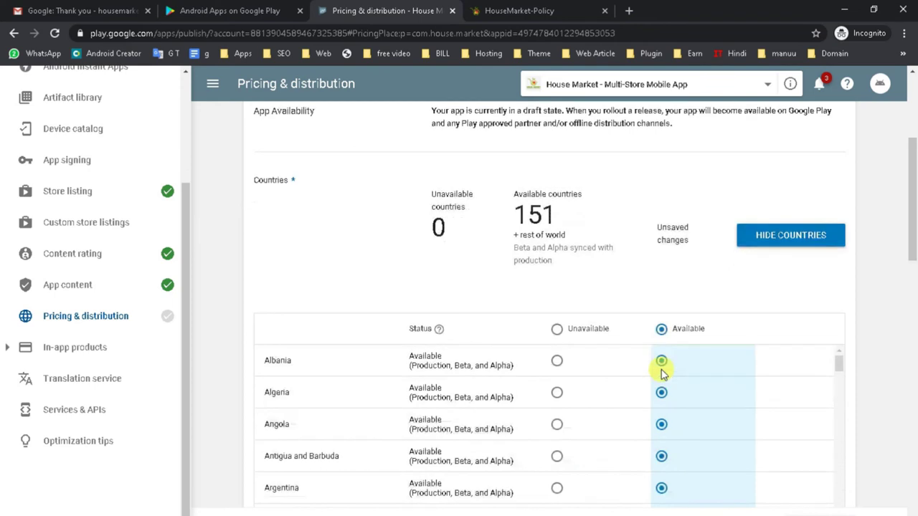
{"action": "scroll", "coordinate": [661, 373], "scroll_direction": "down", "scroll_amount": 2}
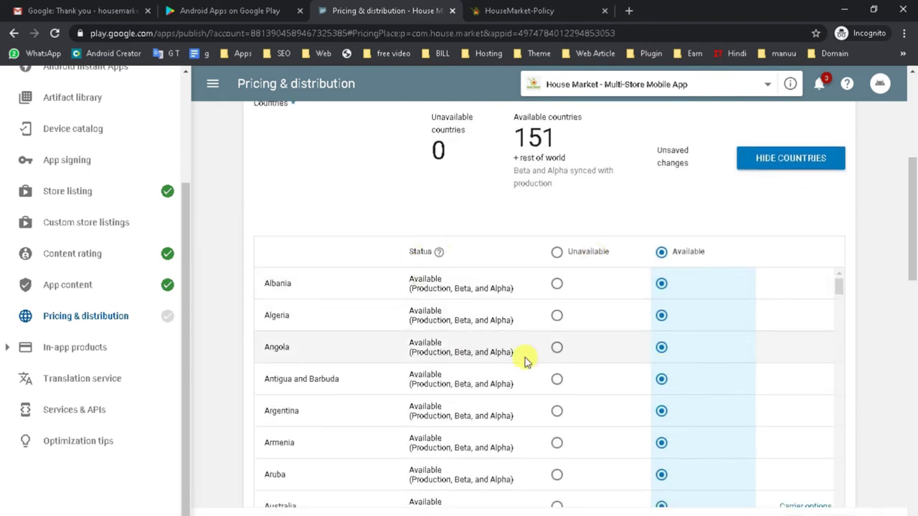
{"action": "scroll", "coordinate": [674, 373], "scroll_direction": "down", "scroll_amount": 4}
{"action": "scroll", "coordinate": [661, 488], "scroll_direction": "down", "scroll_amount": 10}
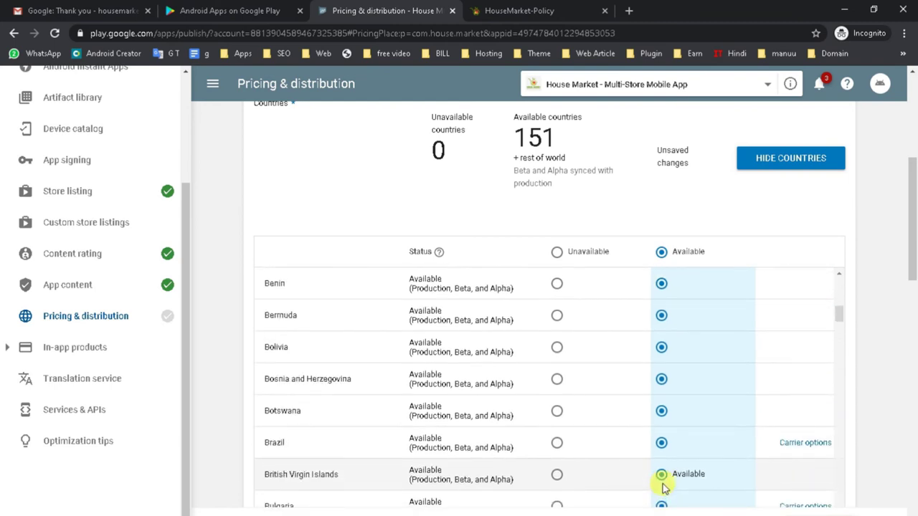
{"action": "scroll", "coordinate": [661, 487], "scroll_direction": "down", "scroll_amount": 2}
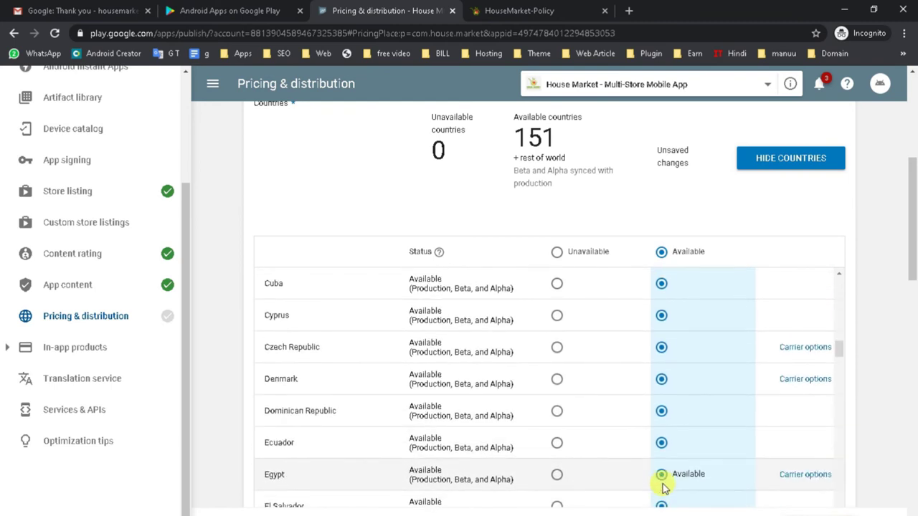
Step: Switch all countries to unavailable, then back to available
{"action": "left_click", "coordinate": [556, 254]}
{"action": "scroll", "coordinate": [550, 254], "scroll_direction": "down", "scroll_amount": 7}
{"action": "left_click", "coordinate": [661, 239]}
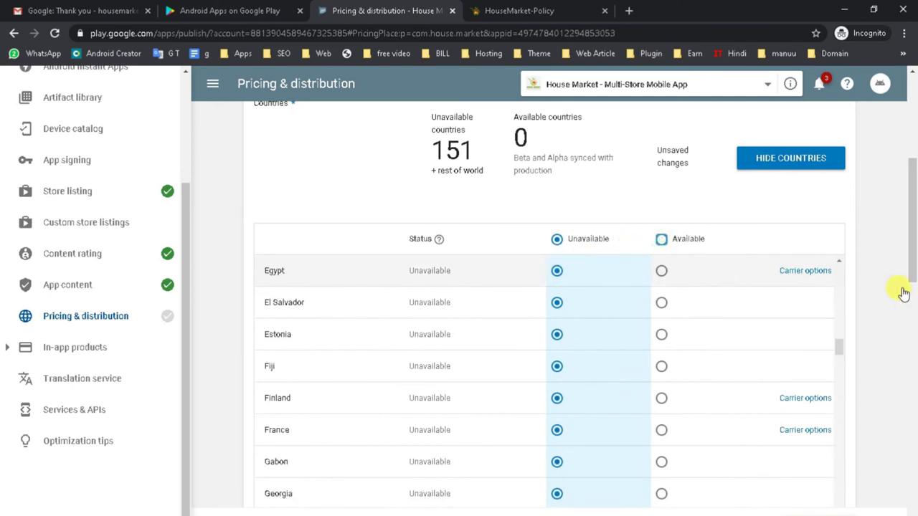
{"action": "scroll", "coordinate": [850, 299], "scroll_direction": "down", "scroll_amount": 5}
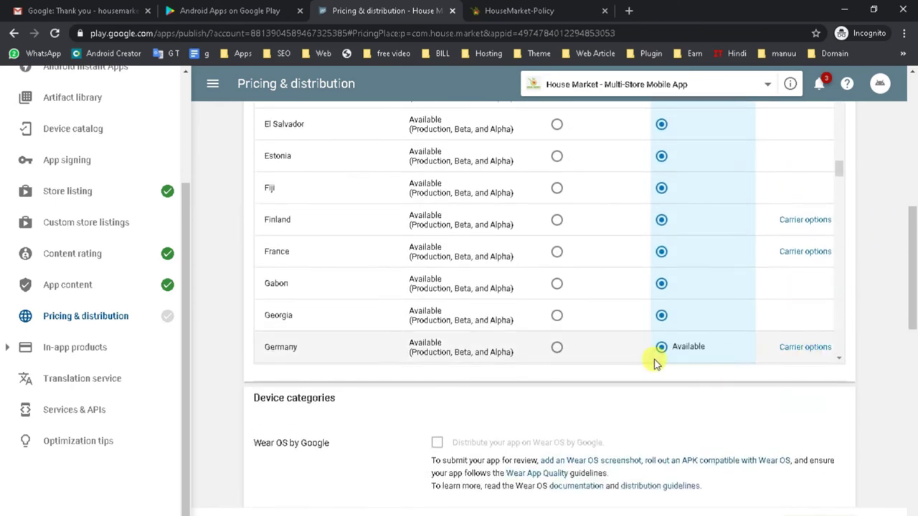
{"action": "scroll", "coordinate": [666, 349], "scroll_direction": "up", "scroll_amount": 2}
{"action": "scroll", "coordinate": [666, 348], "scroll_direction": "down", "scroll_amount": 2}
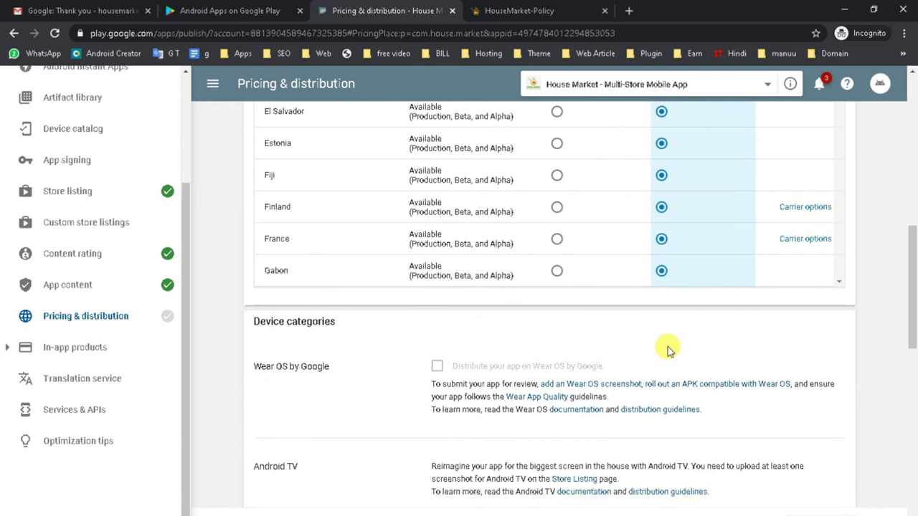
{"action": "scroll", "coordinate": [668, 346], "scroll_direction": "up", "scroll_amount": 3}
{"action": "scroll", "coordinate": [672, 261], "scroll_direction": "up", "scroll_amount": 8}
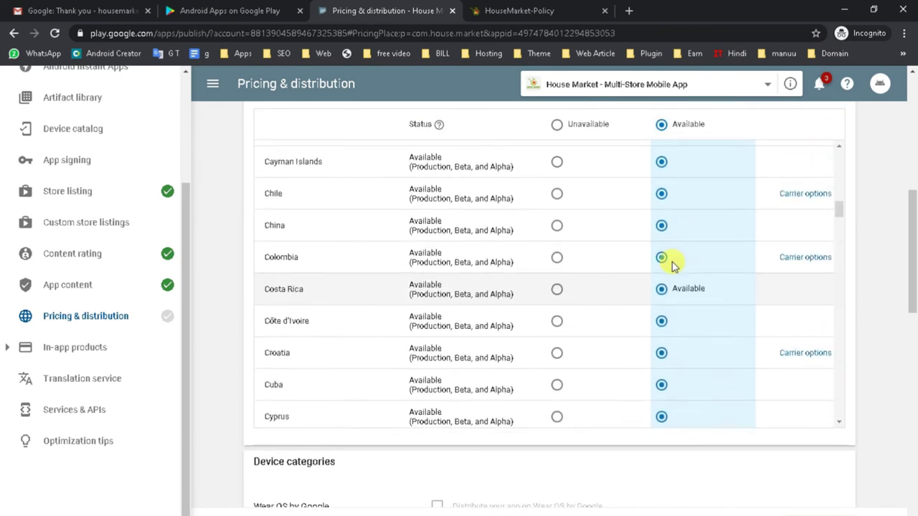
Step: Set all countries unavailable, try India only, then make every country available
{"action": "left_click", "coordinate": [557, 127]}
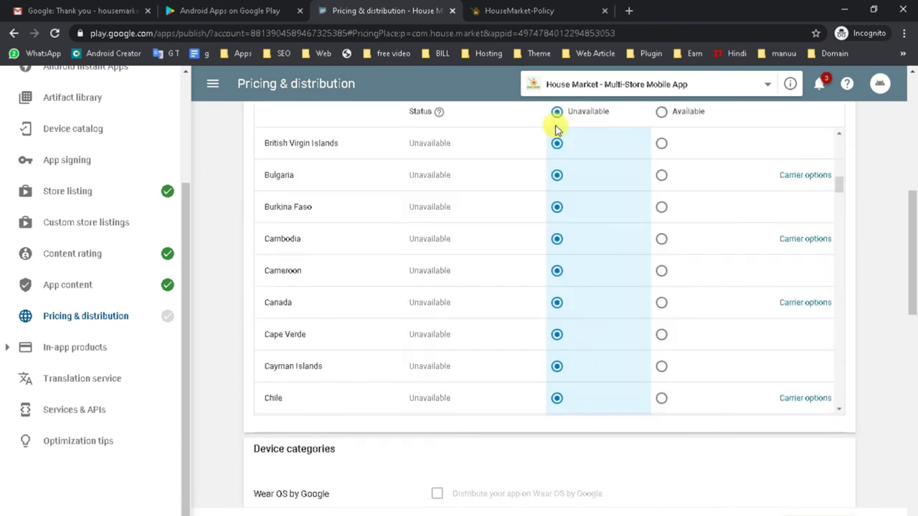
{"action": "scroll", "coordinate": [652, 277], "scroll_direction": "down", "scroll_amount": 3}
{"action": "scroll", "coordinate": [525, 306], "scroll_direction": "down", "scroll_amount": 7}
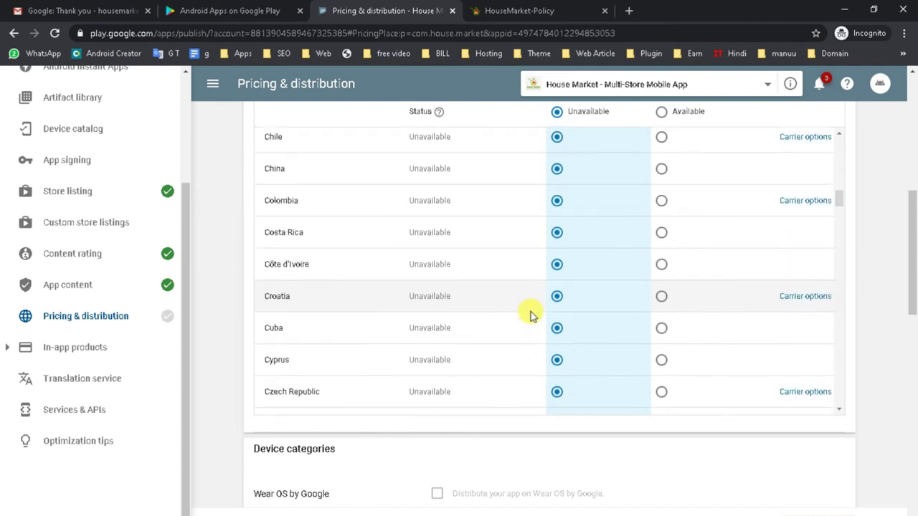
{"action": "scroll", "coordinate": [526, 353], "scroll_direction": "down", "scroll_amount": 5}
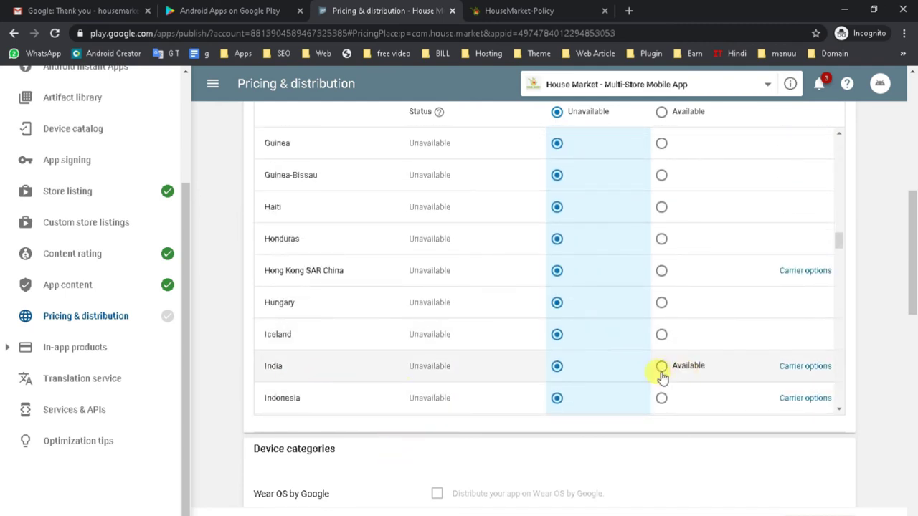
{"action": "left_click", "coordinate": [661, 366]}
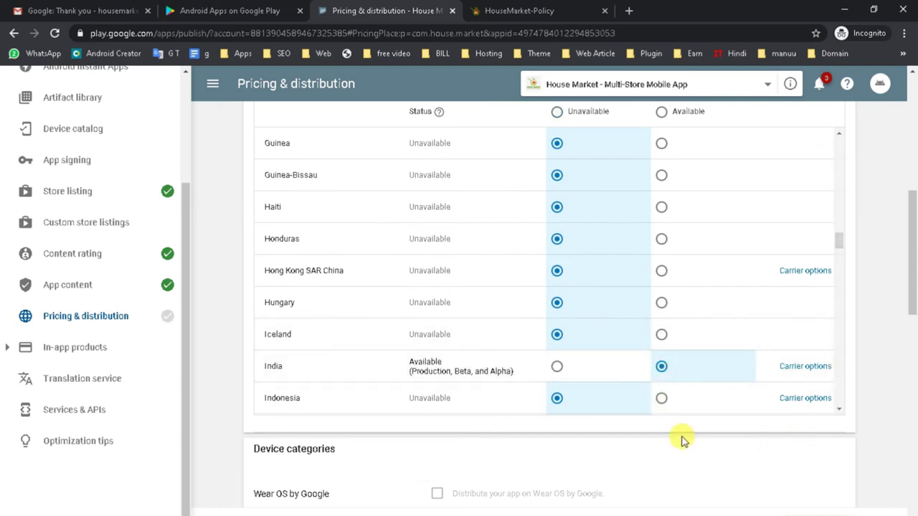
{"action": "scroll", "coordinate": [681, 440], "scroll_direction": "up", "scroll_amount": 3}
{"action": "scroll", "coordinate": [614, 398], "scroll_direction": "up", "scroll_amount": 1}
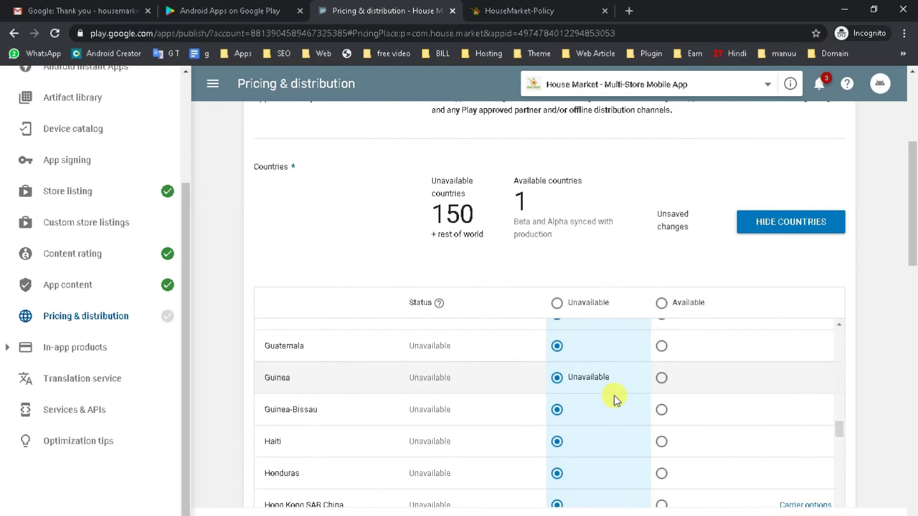
{"action": "scroll", "coordinate": [615, 399], "scroll_direction": "down", "scroll_amount": 20}
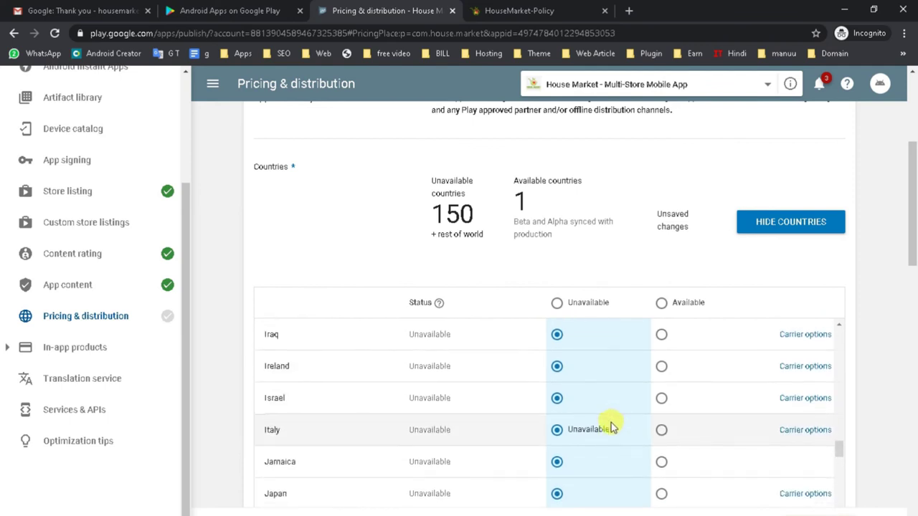
{"action": "left_click", "coordinate": [661, 303]}
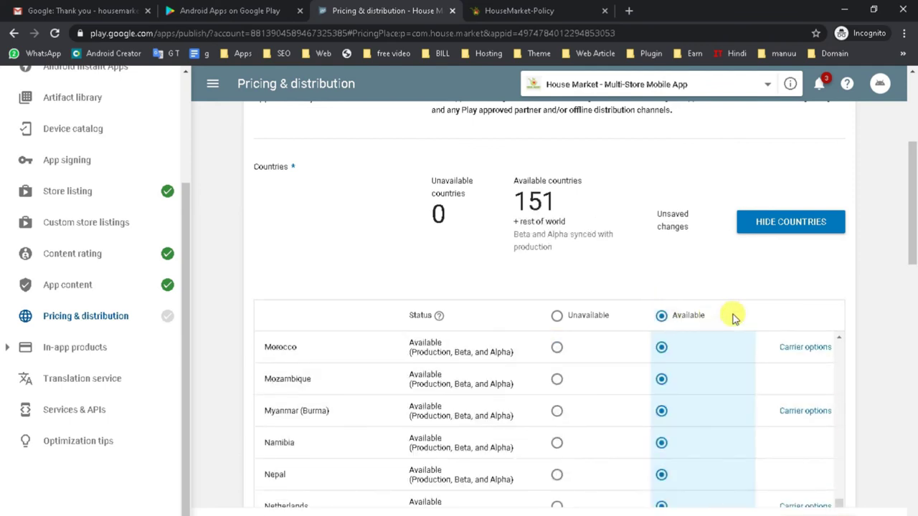
{"action": "scroll", "coordinate": [717, 330], "scroll_direction": "down", "scroll_amount": 10}
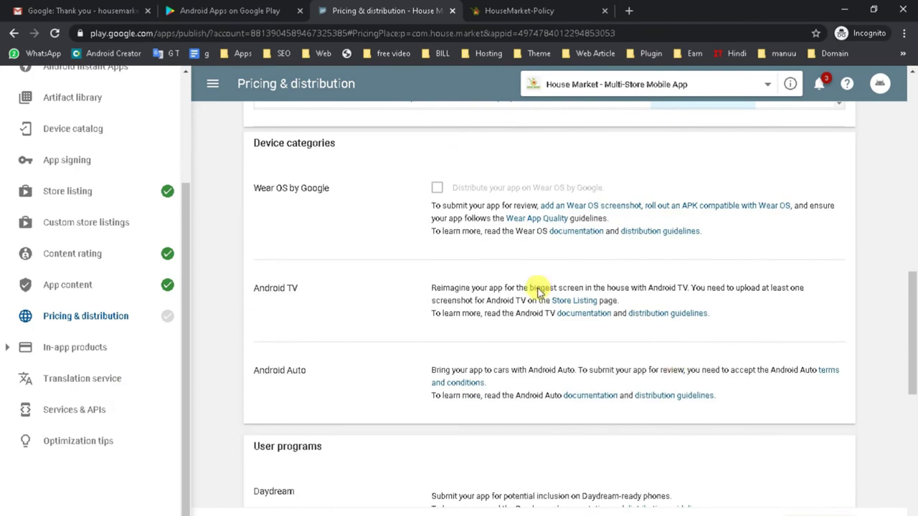
Step: Review the device category options, including Wear OS, on the Pricing & distribution page
{"action": "scroll", "coordinate": [815, 280], "scroll_direction": "down", "scroll_amount": 4}
{"action": "scroll", "coordinate": [758, 280], "scroll_direction": "up", "scroll_amount": 7}
{"action": "scroll", "coordinate": [813, 279], "scroll_direction": "down", "scroll_amount": 8}
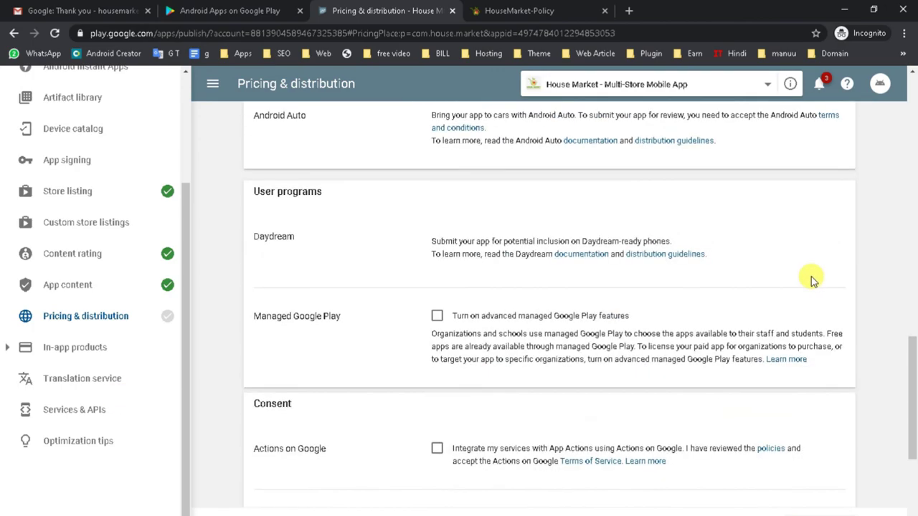
{"action": "scroll", "coordinate": [810, 277], "scroll_direction": "down", "scroll_amount": 4}
{"action": "scroll", "coordinate": [360, 344], "scroll_direction": "up", "scroll_amount": 6}
{"action": "scroll", "coordinate": [317, 265], "scroll_direction": "up", "scroll_amount": 4}
{"action": "triple_click", "coordinate": [310, 254]}
{"action": "left_click_drag", "start_coordinate": [260, 351], "coordinate": [385, 353]}
{"action": "scroll", "coordinate": [385, 352], "scroll_direction": "down", "scroll_amount": 2}
{"action": "left_click_drag", "start_coordinate": [260, 301], "coordinate": [335, 305]}
{"action": "scroll", "coordinate": [334, 306], "scroll_direction": "down", "scroll_amount": 2}
{"action": "left_click_drag", "start_coordinate": [259, 297], "coordinate": [337, 324]}
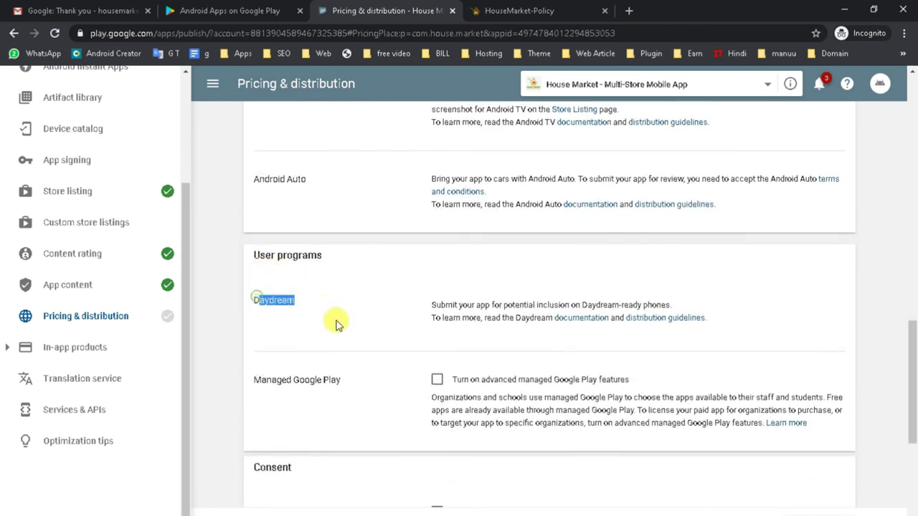
{"action": "scroll", "coordinate": [337, 324], "scroll_direction": "down", "scroll_amount": 6}
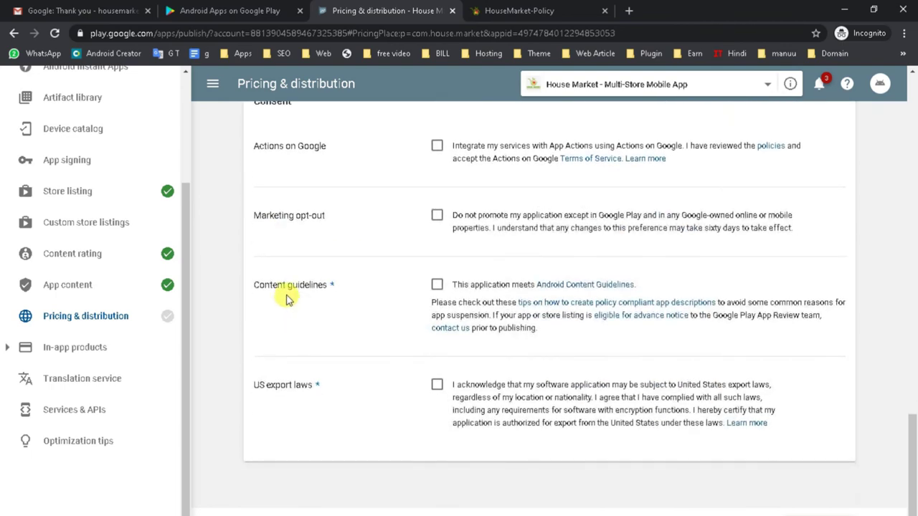
Step: Accept the Content guidelines and US export laws declarations
{"action": "left_click", "coordinate": [436, 286]}
{"action": "left_click", "coordinate": [436, 386]}
{"action": "left_click_drag", "start_coordinate": [255, 291], "coordinate": [351, 284]}
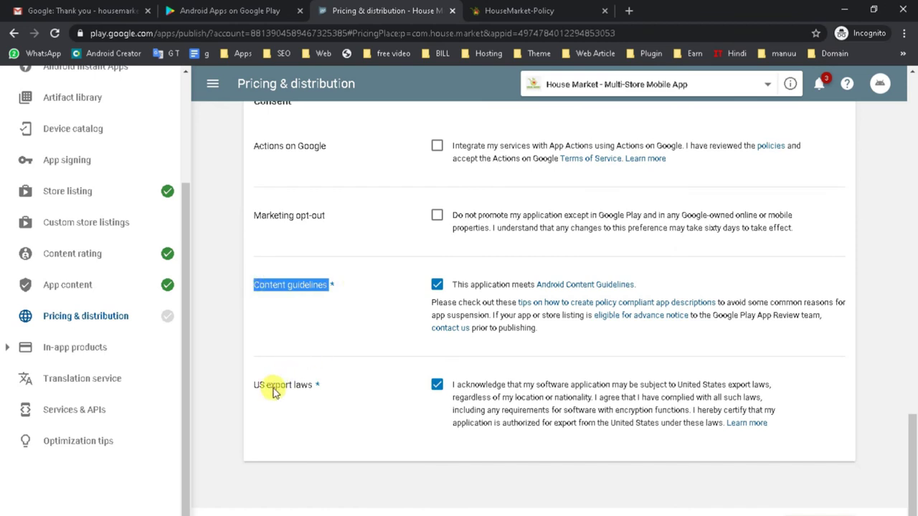
{"action": "left_click_drag", "start_coordinate": [255, 385], "coordinate": [313, 385]}
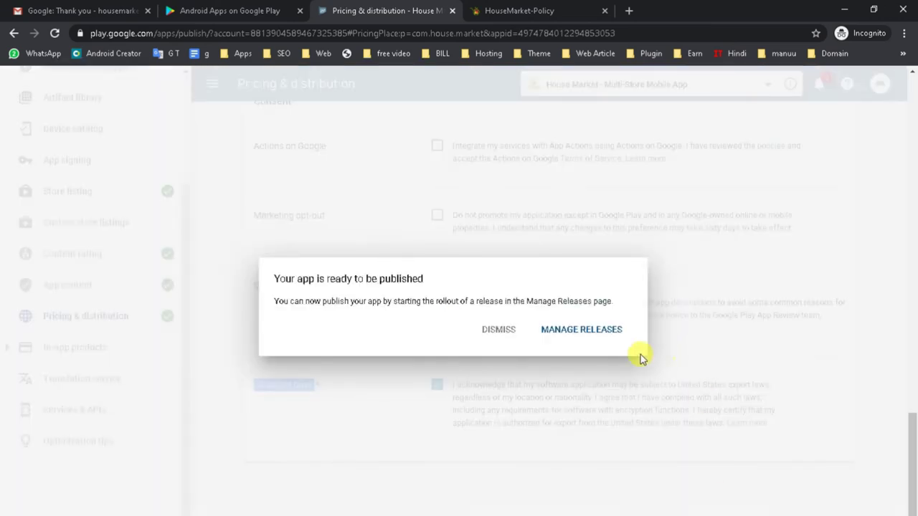
Step: Edit the unrolled production release and select the What's new placeholder text
{"action": "left_click", "coordinate": [585, 332]}
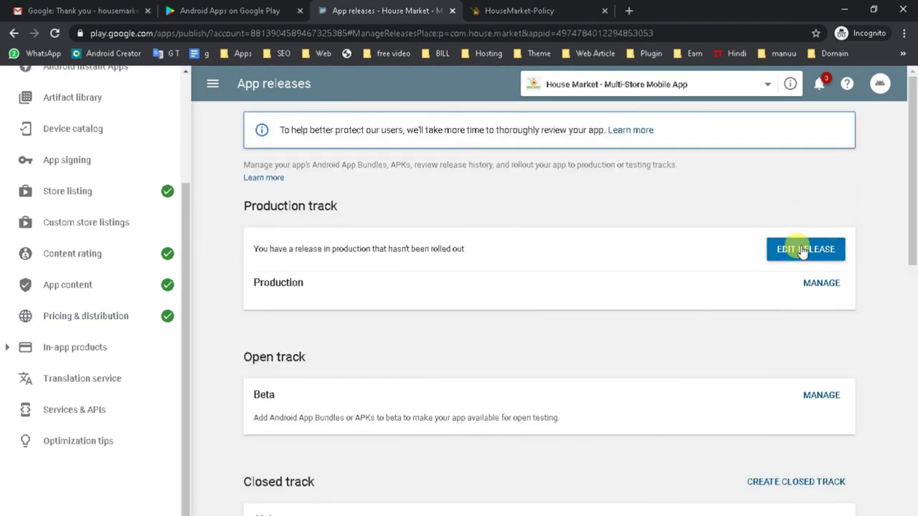
{"action": "left_click", "coordinate": [803, 249]}
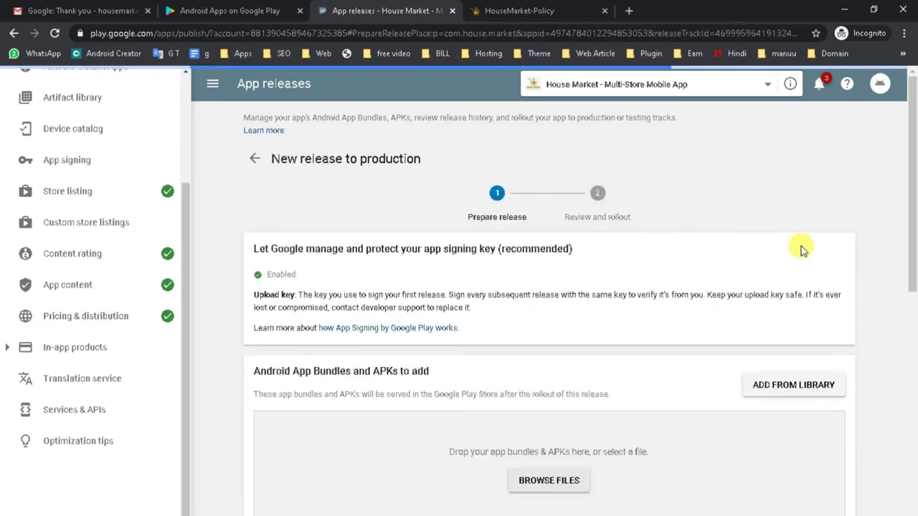
{"action": "scroll", "coordinate": [664, 296], "scroll_direction": "down", "scroll_amount": 10}
{"action": "left_click_drag", "start_coordinate": [492, 307], "coordinate": [254, 309]}
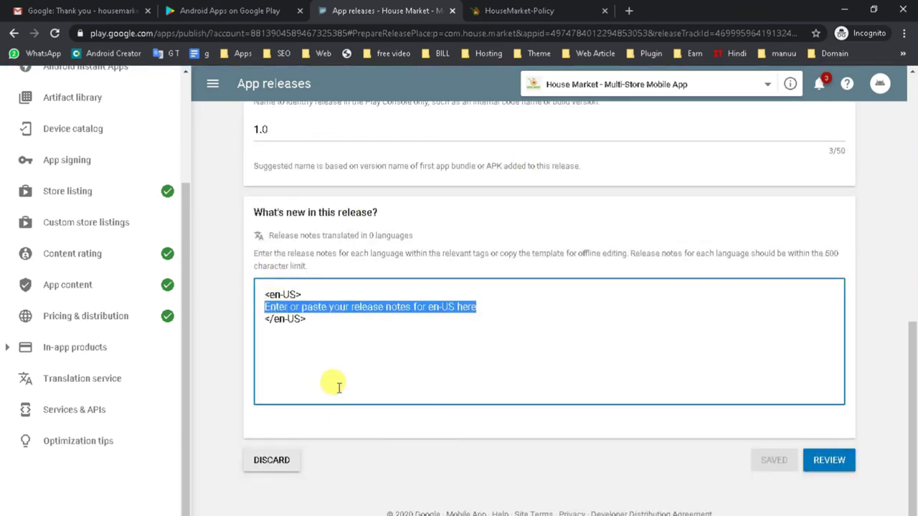
Step: Copy the keyword lines from the Word document and return to the release notes
{"action": "key", "text": "alt+Tab"}
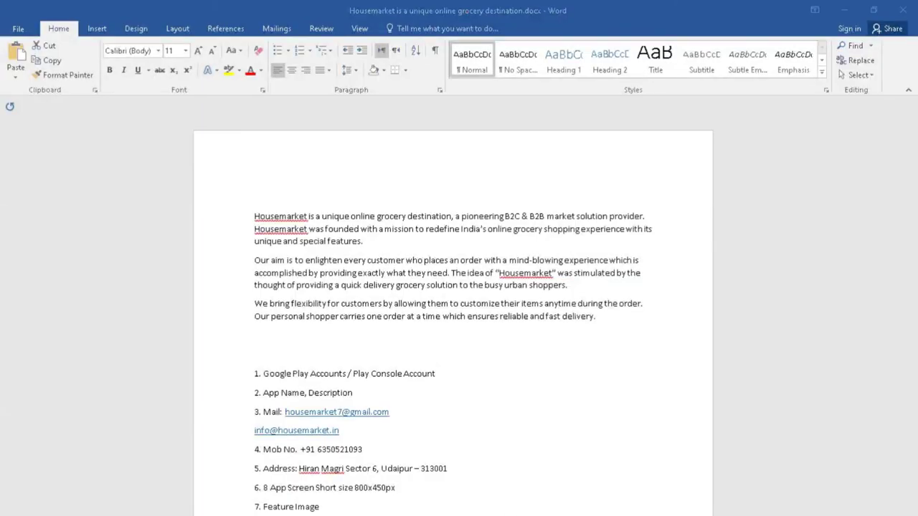
{"action": "scroll", "coordinate": [370, 463], "scroll_direction": "down", "scroll_amount": 6}
{"action": "left_click_drag", "start_coordinate": [350, 410], "coordinate": [239, 324]}
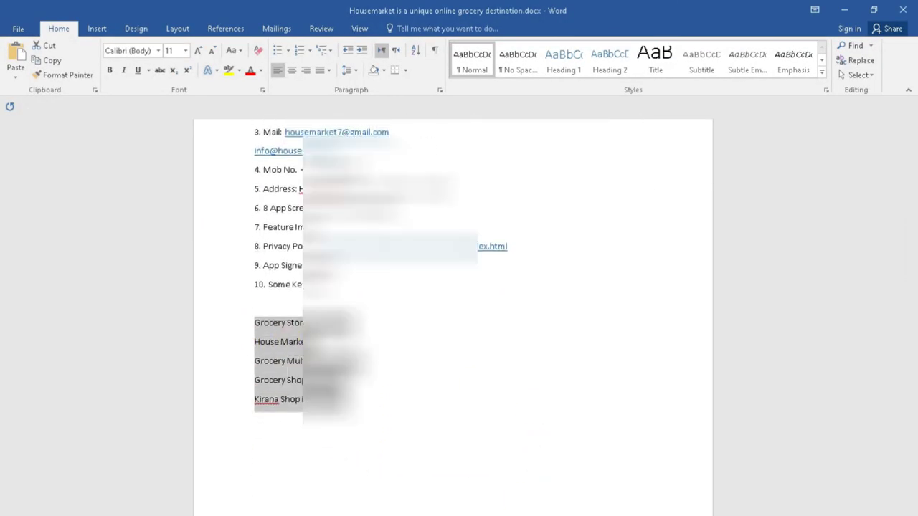
{"action": "key", "text": "alt+Tab"}
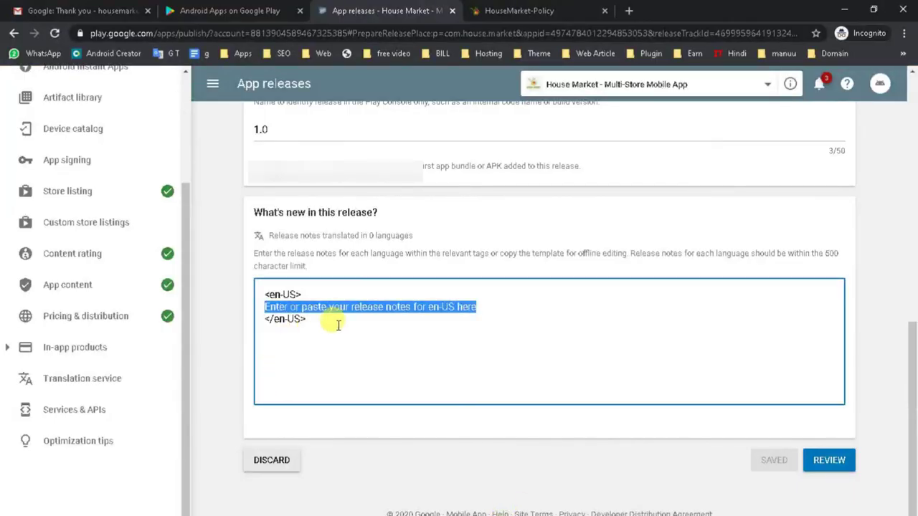
Step: Type 'House market' and paste the keyword list into the en-US release notes
{"action": "type", "text": "Hou"}
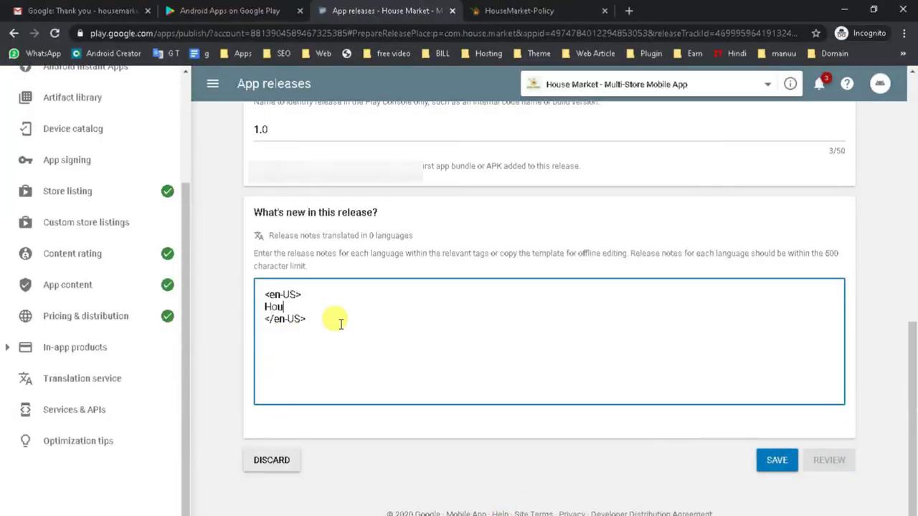
{"action": "type", "text": "se MAr"}
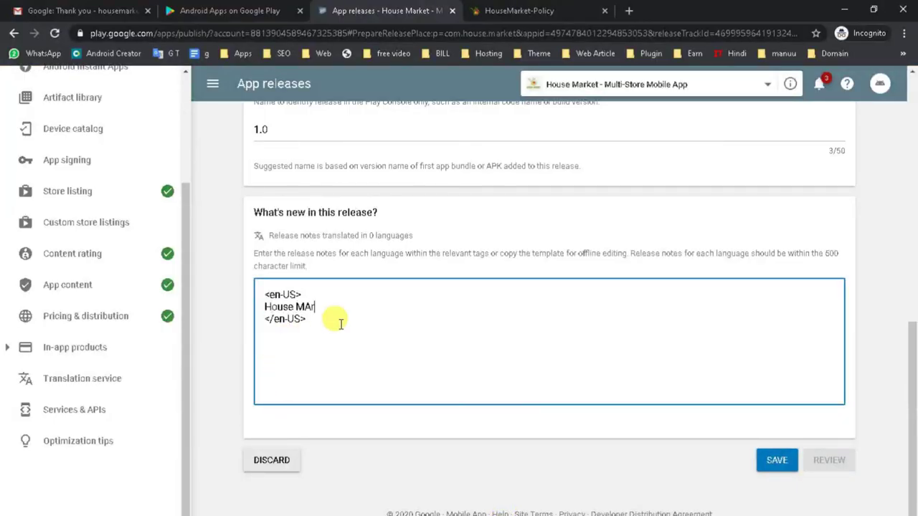
{"action": "key", "text": "BackSpace"}
{"action": "key", "text": "BackSpace"}
{"action": "key", "text": "BackSpace"}
{"action": "type", "text": "market"}
{"action": "type", "text": ", Grocery Store in Udaipur House Market Grocery Multi-Vendor App Grocery Shop Near me Kirana Shop in Udaipur"}
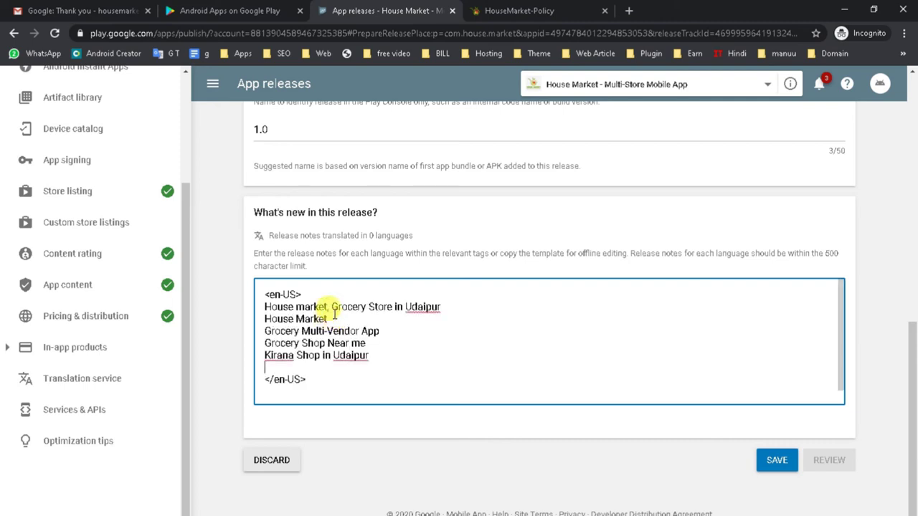
Step: Change the line to 'House Market in Udaipur' and remove the blank line before the closing tag
{"action": "left_click", "coordinate": [337, 319]}
{"action": "type", "text": "in"}
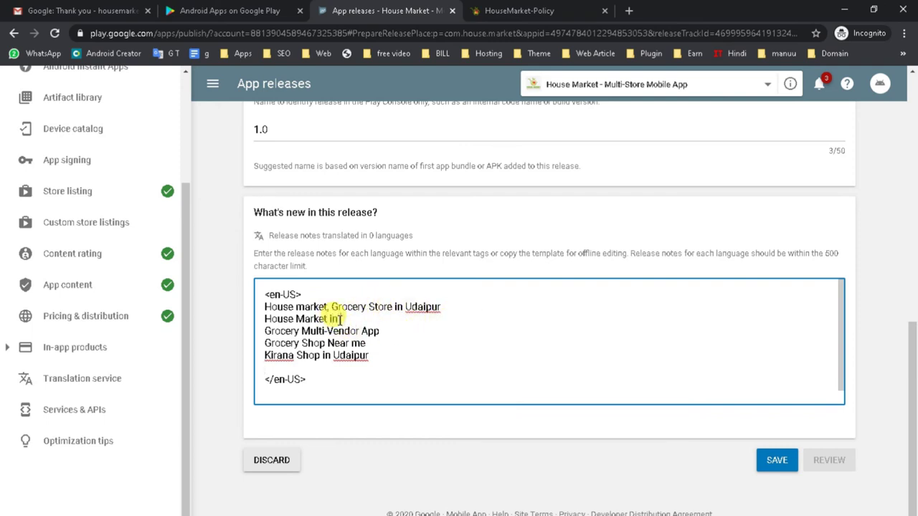
{"action": "double_click", "coordinate": [431, 306]}
{"action": "key", "text": "ctrl+c"}
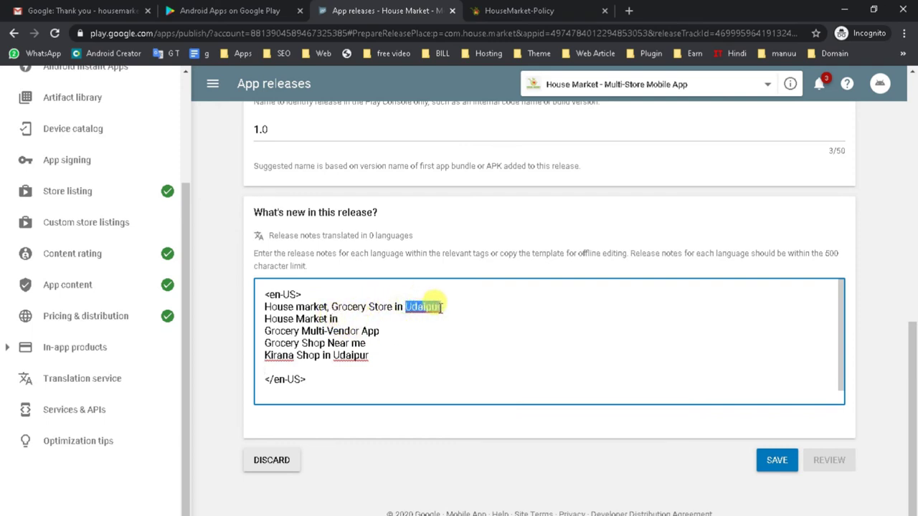
{"action": "left_click", "coordinate": [340, 319]}
{"action": "key", "text": "ctrl+v"}
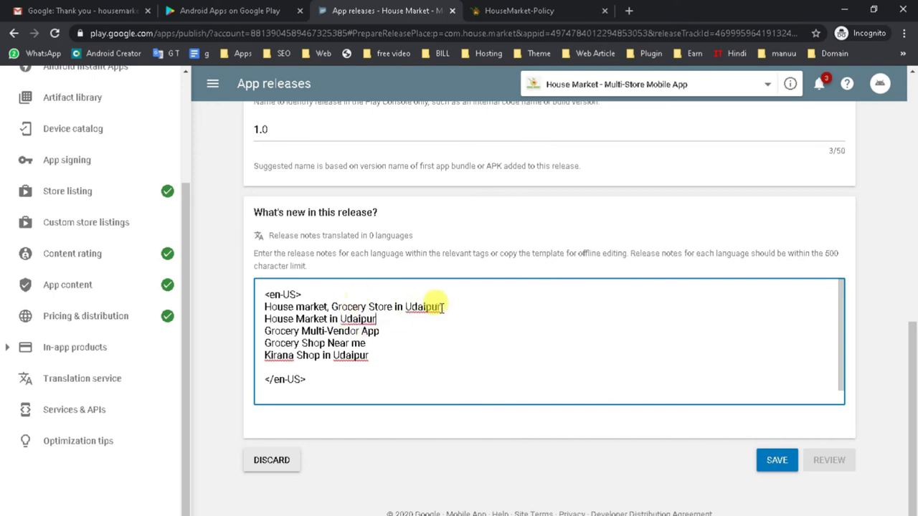
{"action": "left_click", "coordinate": [283, 369]}
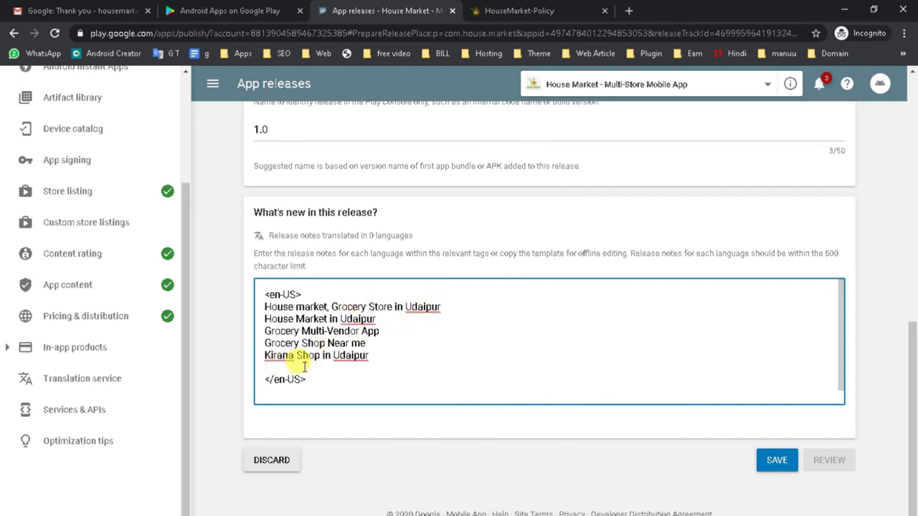
{"action": "key", "text": "BackSpace"}
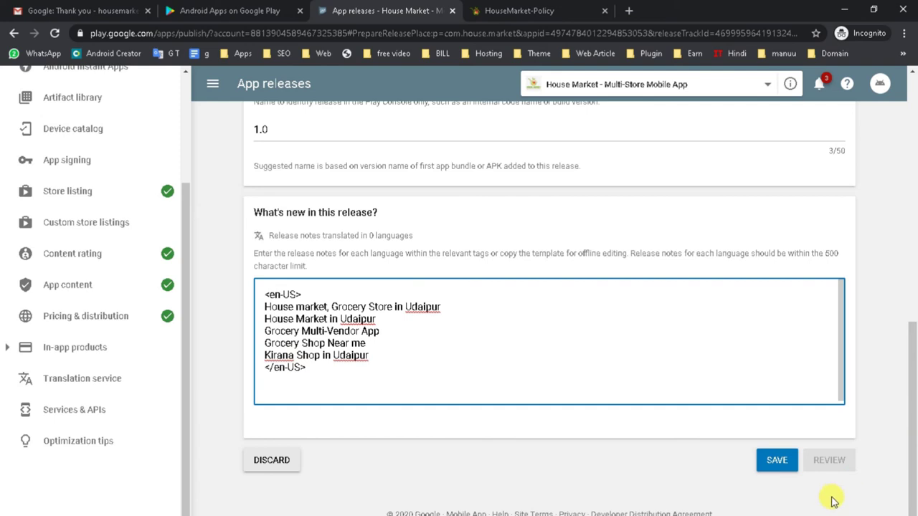
Step: Check the five keyword lines and save the release notes
{"action": "left_click_drag", "start_coordinate": [379, 353], "coordinate": [265, 301]}
{"action": "left_click", "coordinate": [382, 354]}
{"action": "left_click_drag", "start_coordinate": [381, 355], "coordinate": [266, 307]}
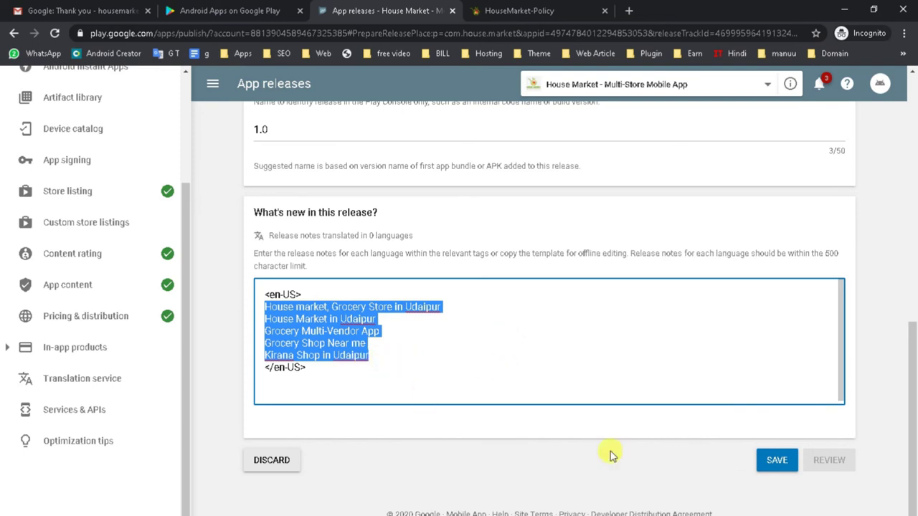
{"action": "left_click", "coordinate": [764, 474]}
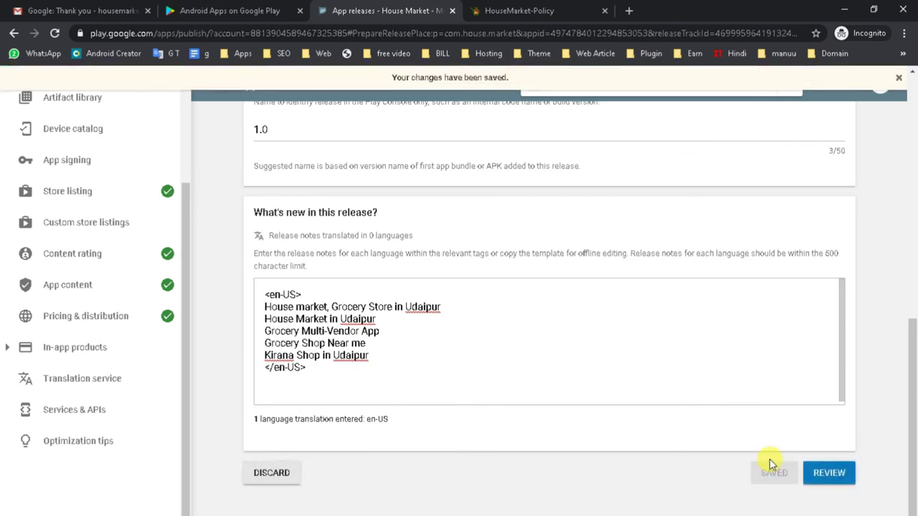
Step: Review Release 1.0 and confirm its rollout to production for everyone
{"action": "left_click", "coordinate": [826, 478]}
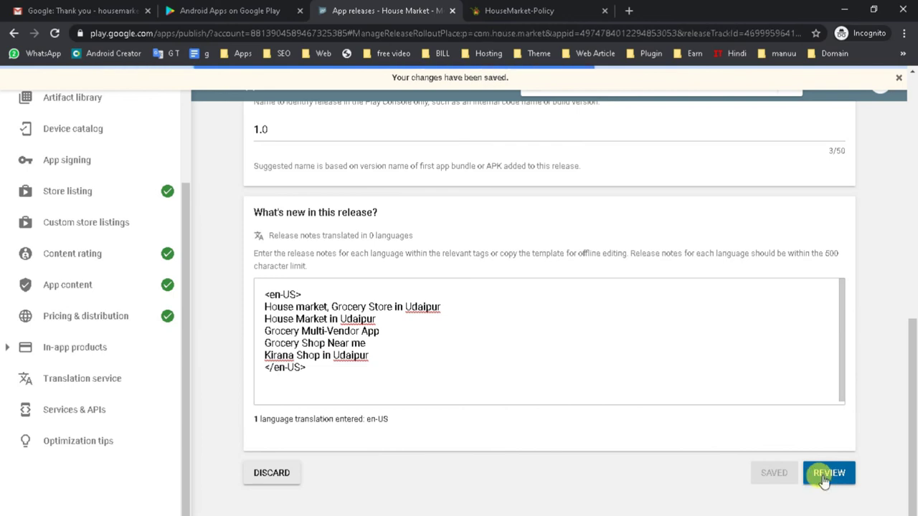
{"action": "scroll", "coordinate": [492, 406], "scroll_direction": "down", "scroll_amount": 4}
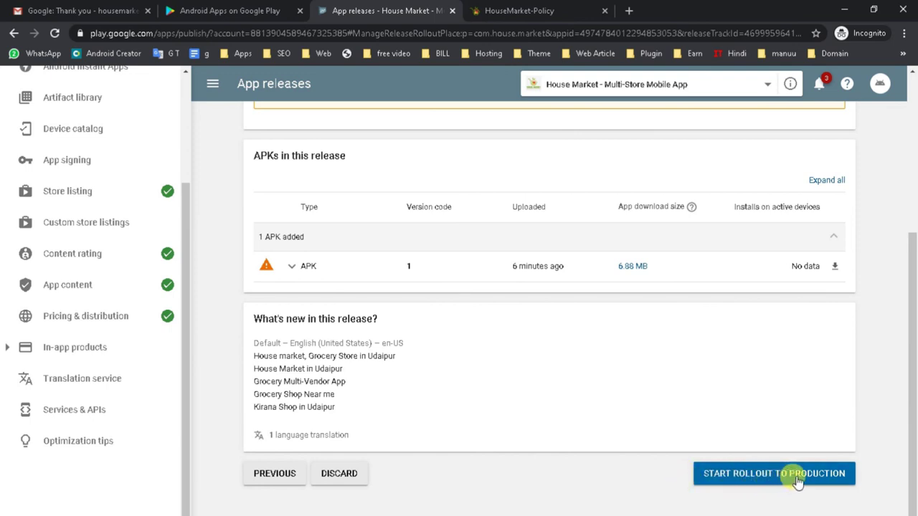
{"action": "left_click", "coordinate": [798, 480]}
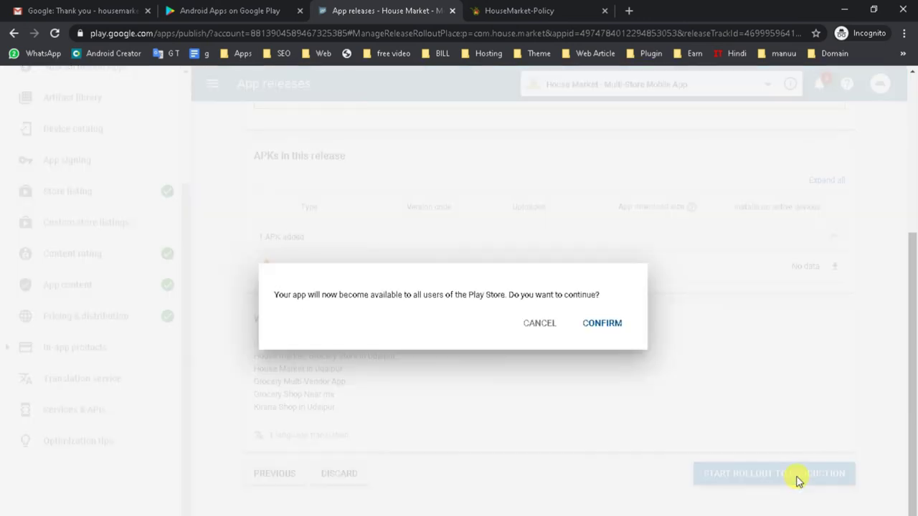
{"action": "left_click", "coordinate": [603, 324]}
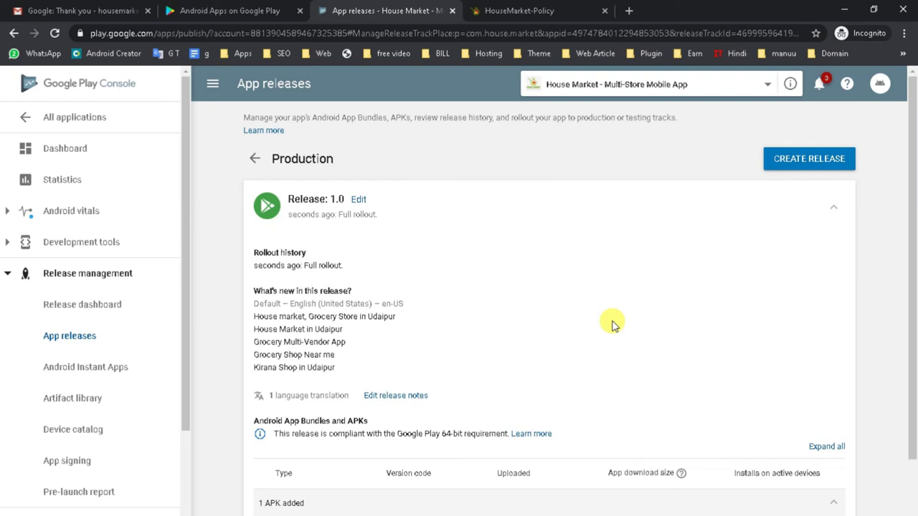
{"action": "scroll", "coordinate": [588, 323], "scroll_direction": "down", "scroll_amount": 2}
{"action": "scroll", "coordinate": [410, 280], "scroll_direction": "up", "scroll_amount": 2}
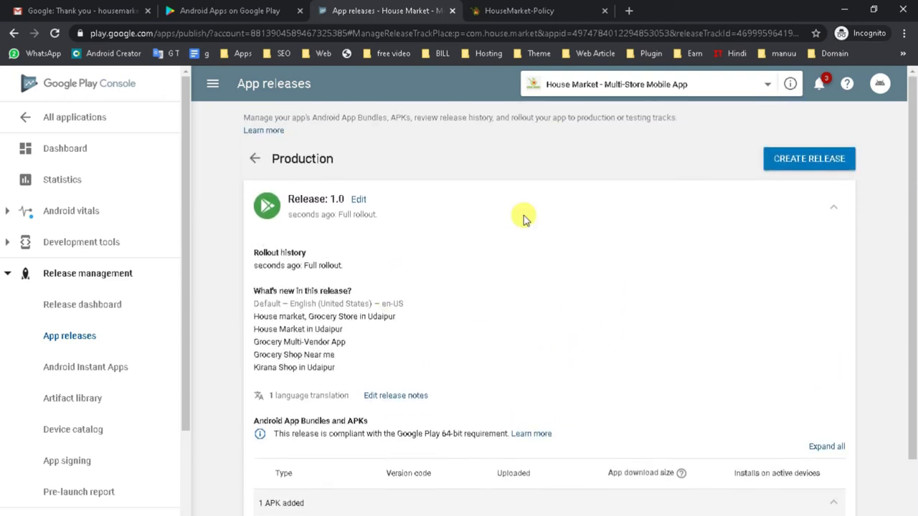
{"action": "left_click", "coordinate": [724, 86]}
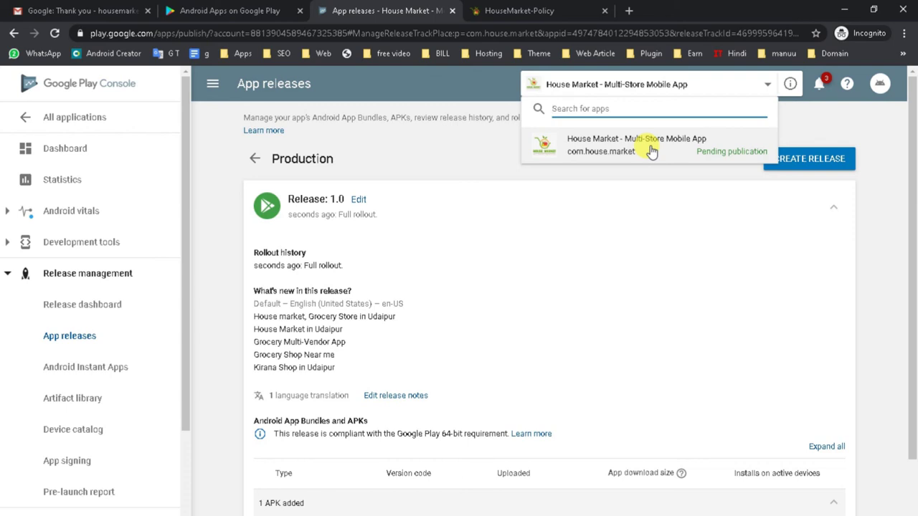
{"action": "left_click", "coordinate": [343, 314]}
{"action": "double_click", "coordinate": [344, 316]}
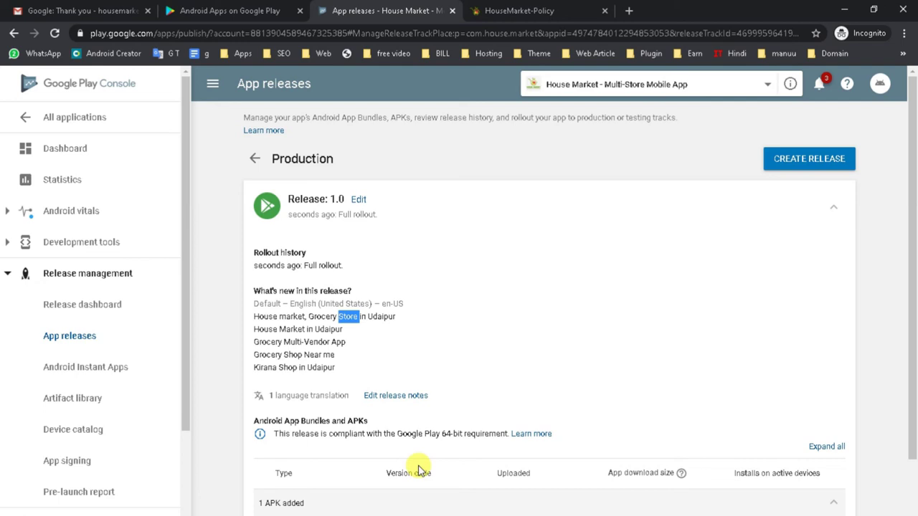
{"action": "left_click", "coordinate": [482, 359]}
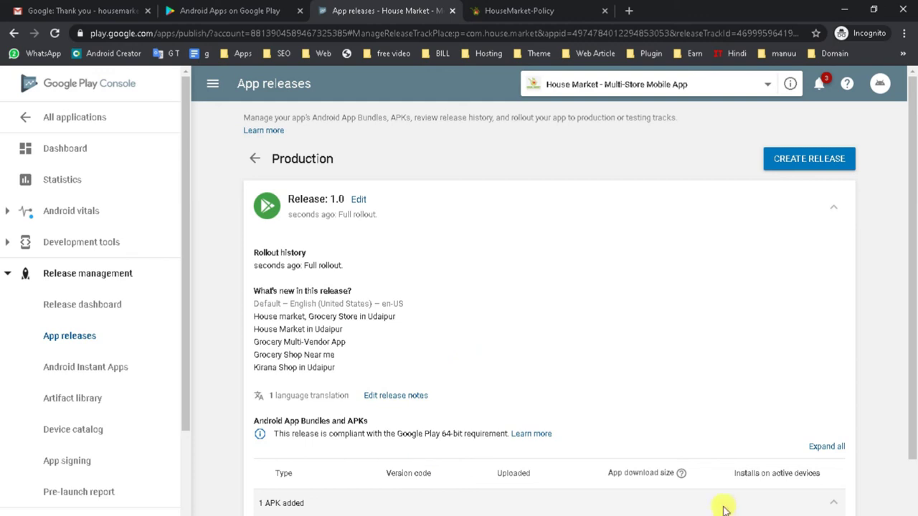
{"action": "scroll", "coordinate": [706, 444], "scroll_direction": "down", "scroll_amount": 2}
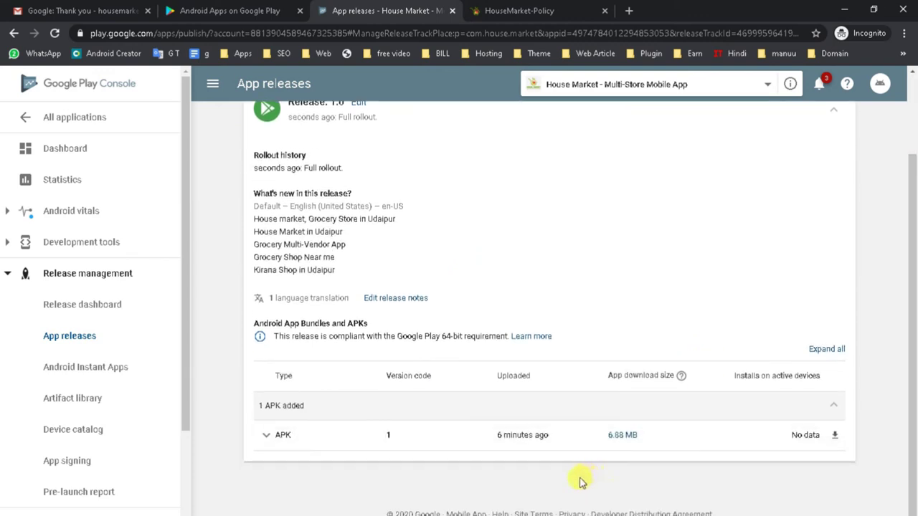